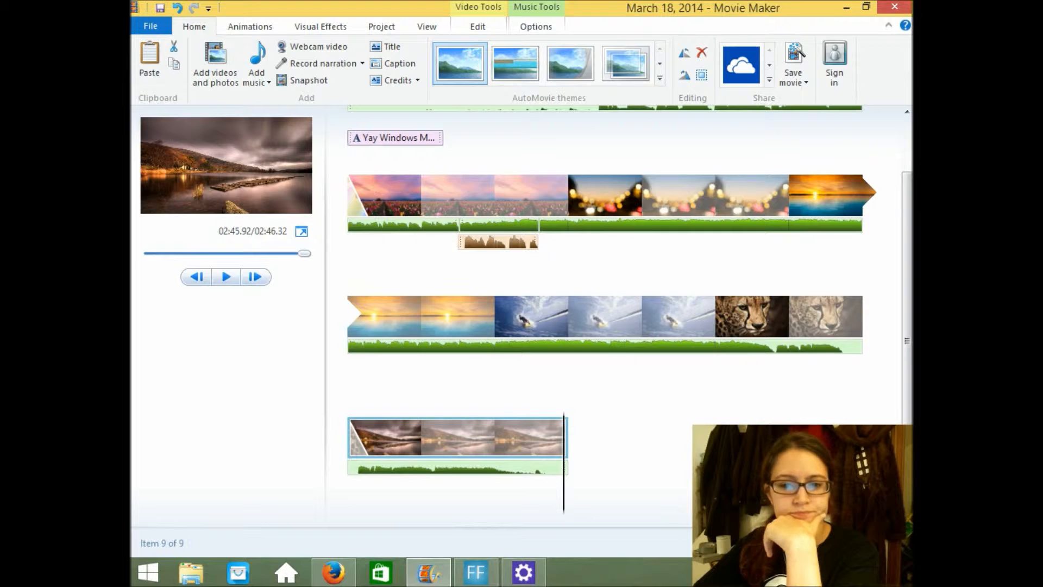
# Close the March 18, 2014 project without saving its changes
pyautogui.click(895, 8)
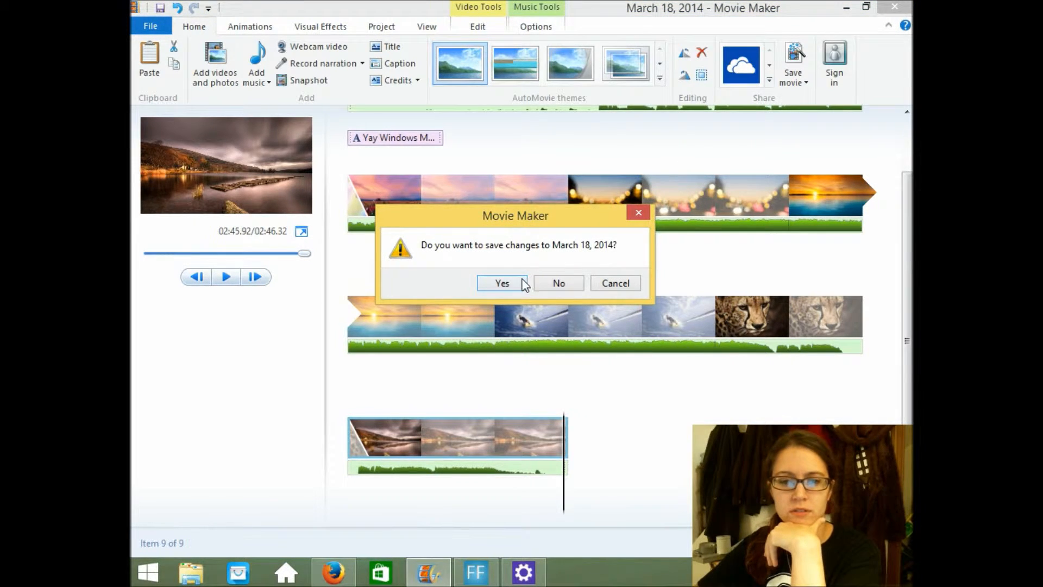
pyautogui.click(550, 284)
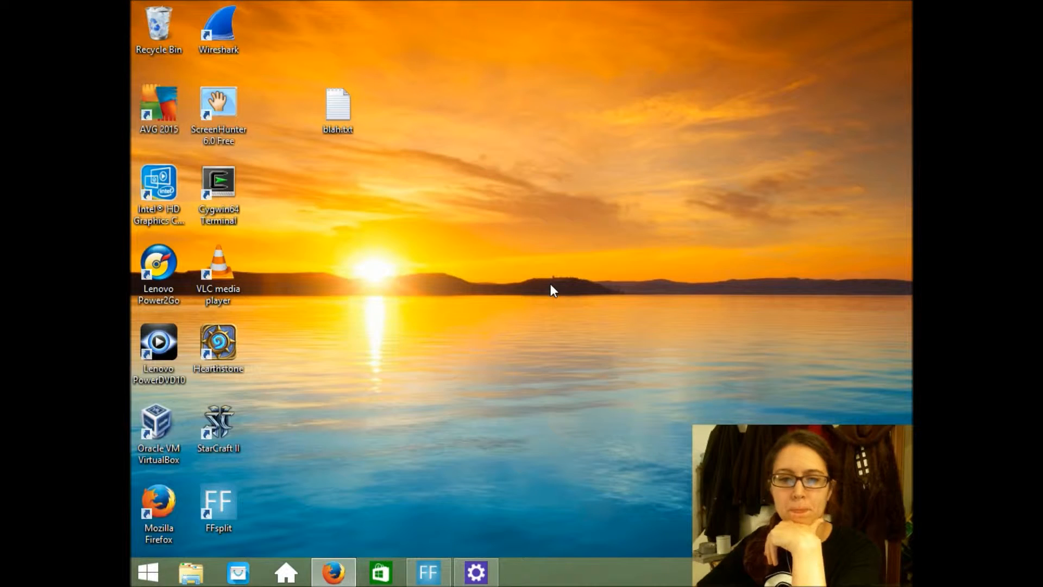
# Search the computer for Movie Maker and launch it with a new empty project
pyautogui.moveTo(911, 4)
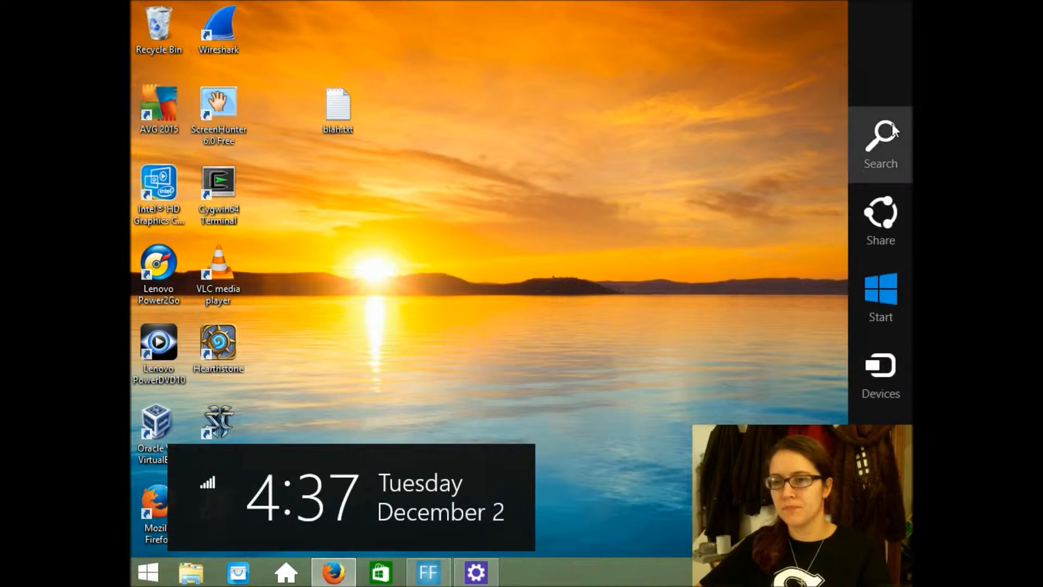
pyautogui.click(892, 123)
pyautogui.write('m')
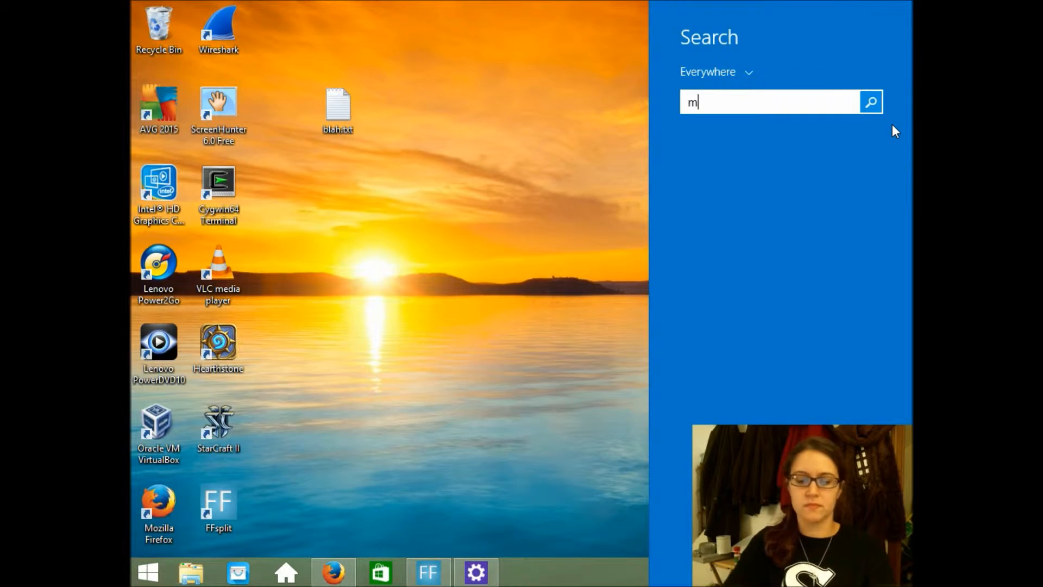
pyautogui.write('oviema')
pyautogui.press('BackSpace')
pyautogui.press('BackSpace')
pyautogui.write('maer')
pyautogui.press('BackSpace')
pyautogui.press('BackSpace')
pyautogui.write('ke')
pyautogui.press('Return')
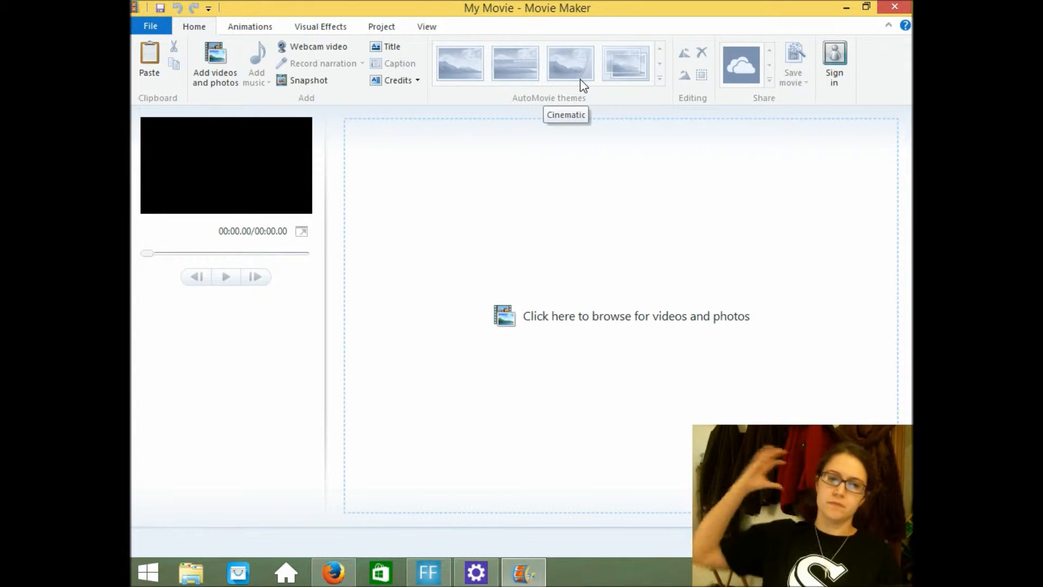
# Add the video FFsplit-141202-043451.mp4 from the Videos folder FFsplit, subfolder 2014-12-02, to the project
pyautogui.click(220, 67)
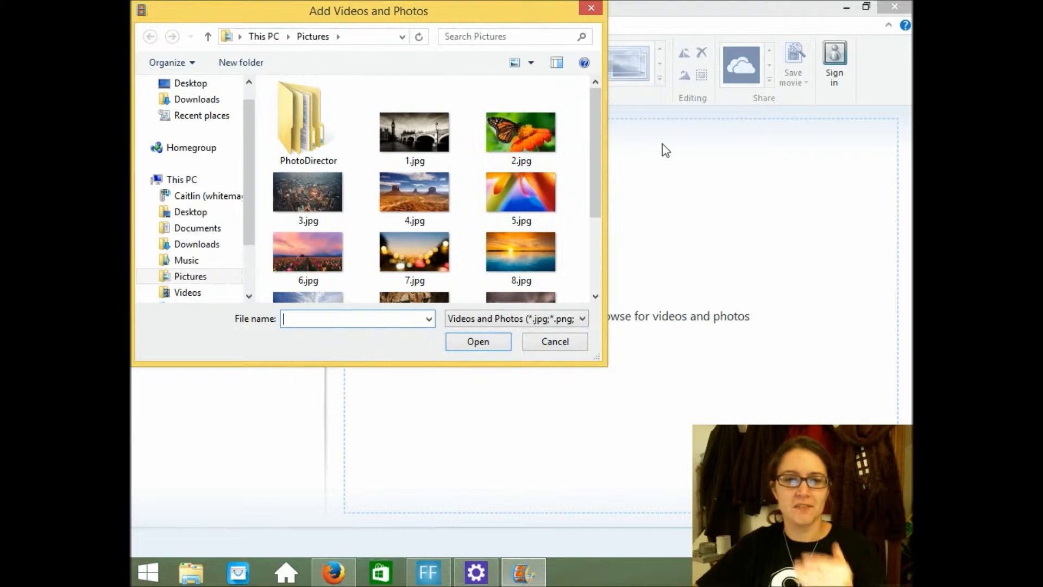
pyautogui.click(187, 295)
pyautogui.doubleClick(304, 126)
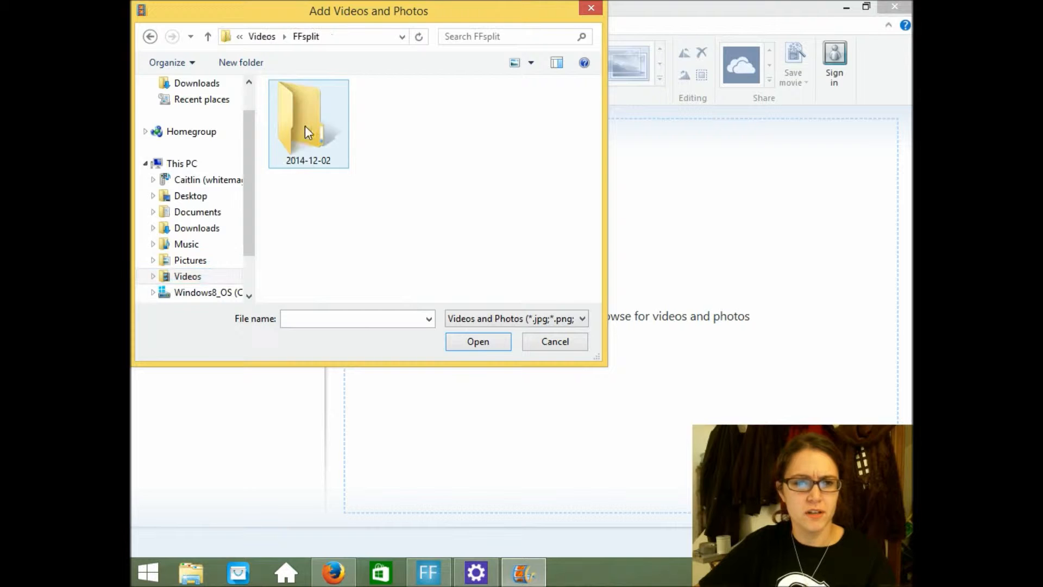
pyautogui.doubleClick(305, 122)
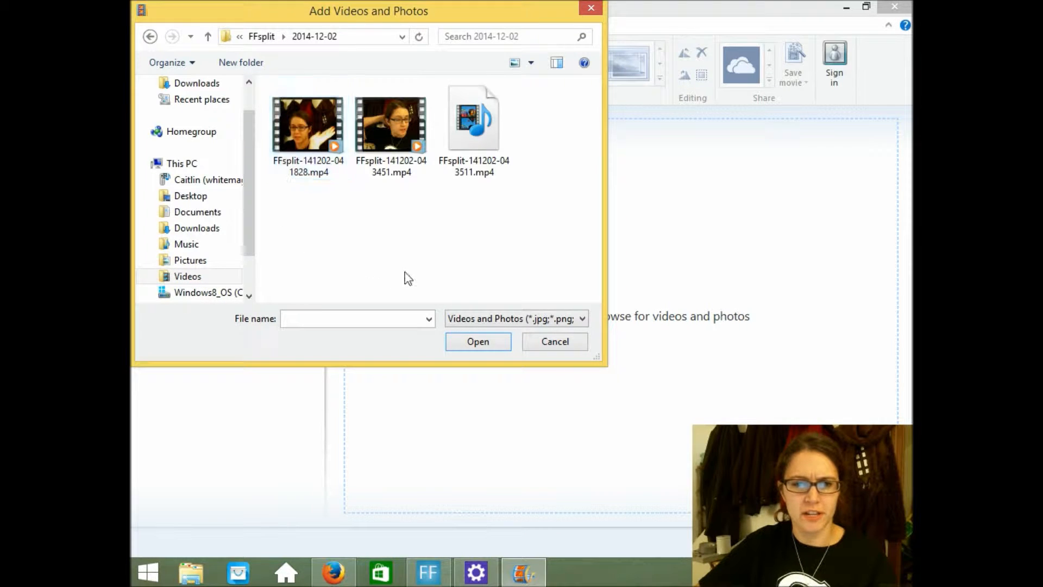
pyautogui.click(377, 138)
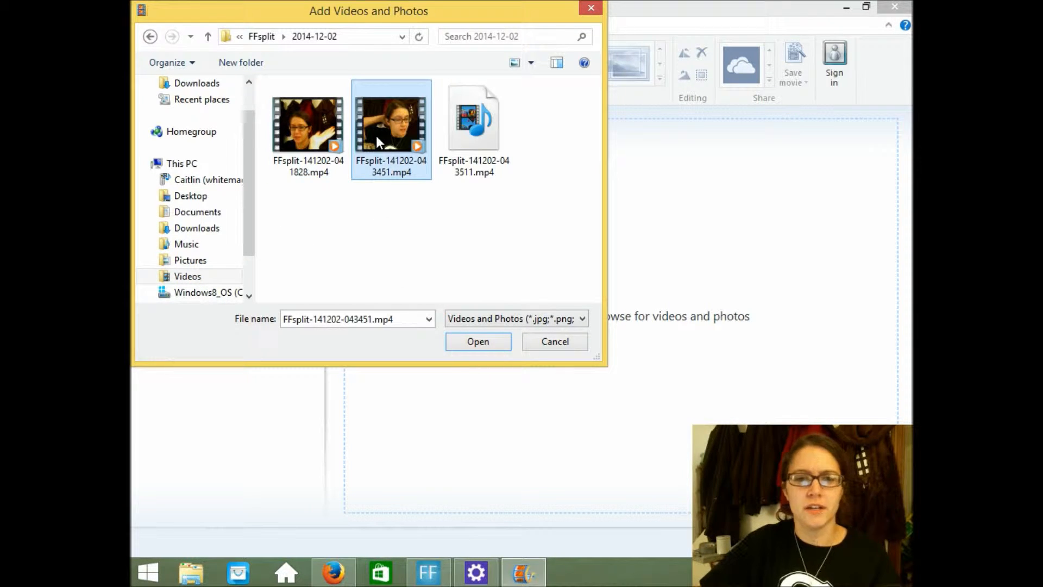
pyautogui.click(478, 342)
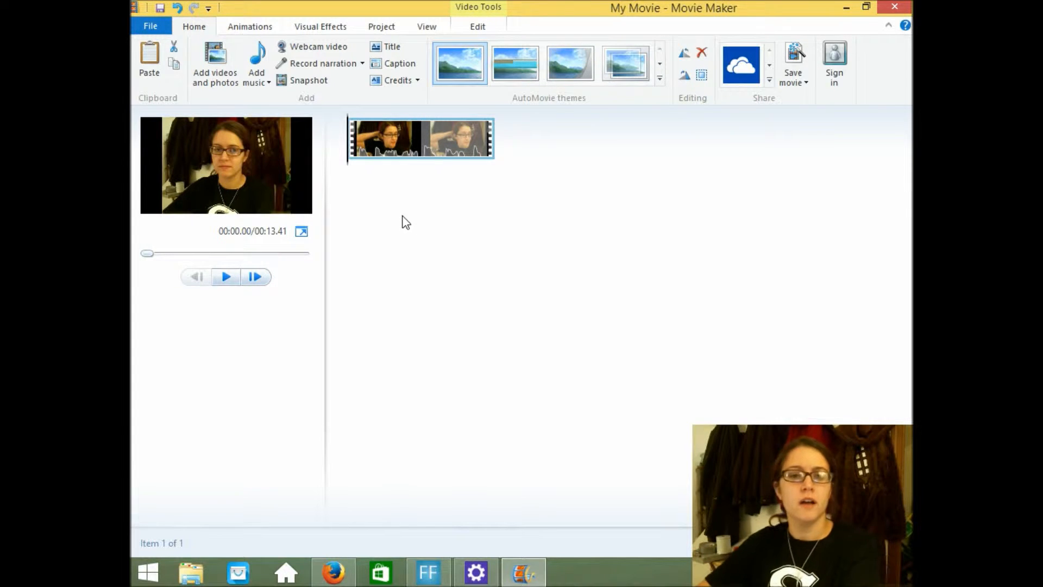
# Remove the added video clip from the storyboard
pyautogui.rightClick(424, 144)
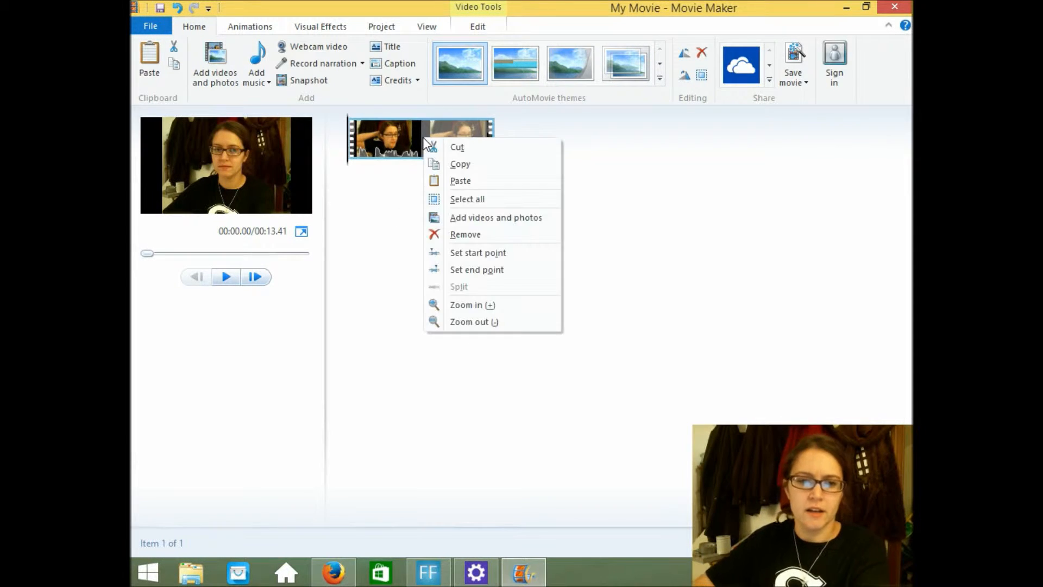
pyautogui.click(469, 234)
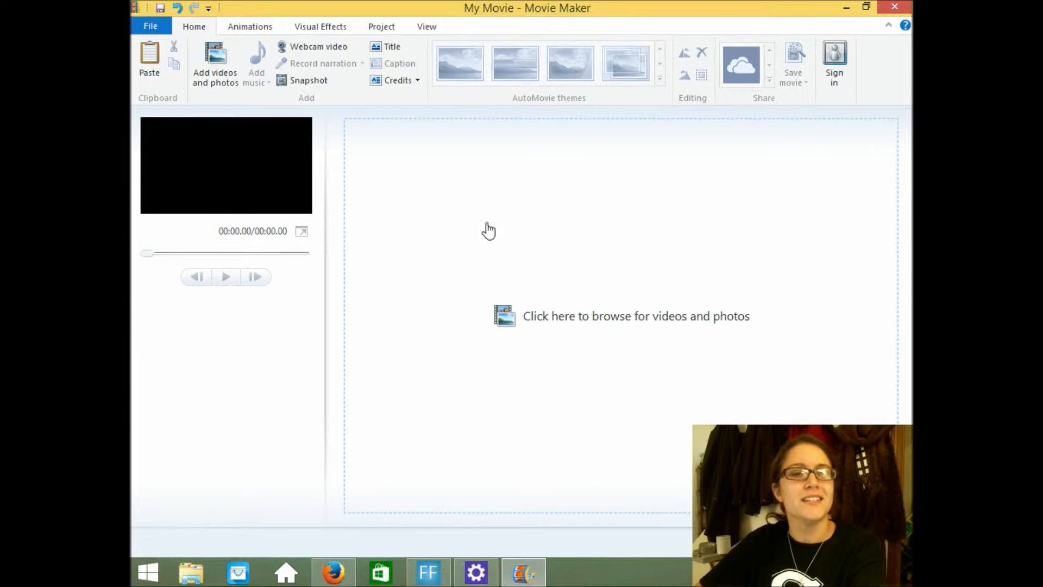
# Add all the photos from the portfolio folder inside Pictures to the project
pyautogui.click(215, 68)
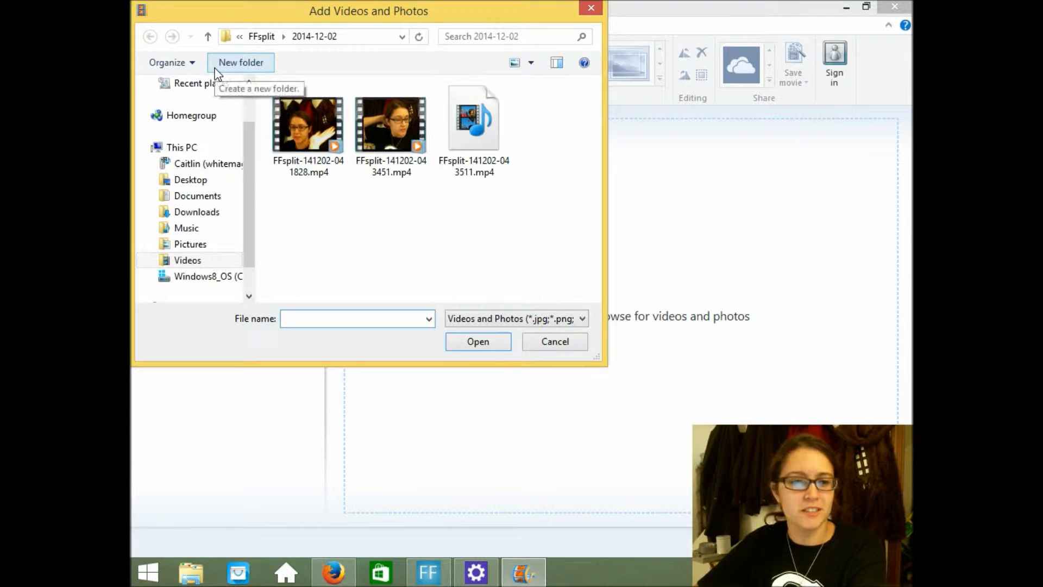
pyautogui.moveTo(252, 214); pyautogui.dragTo(252, 291)
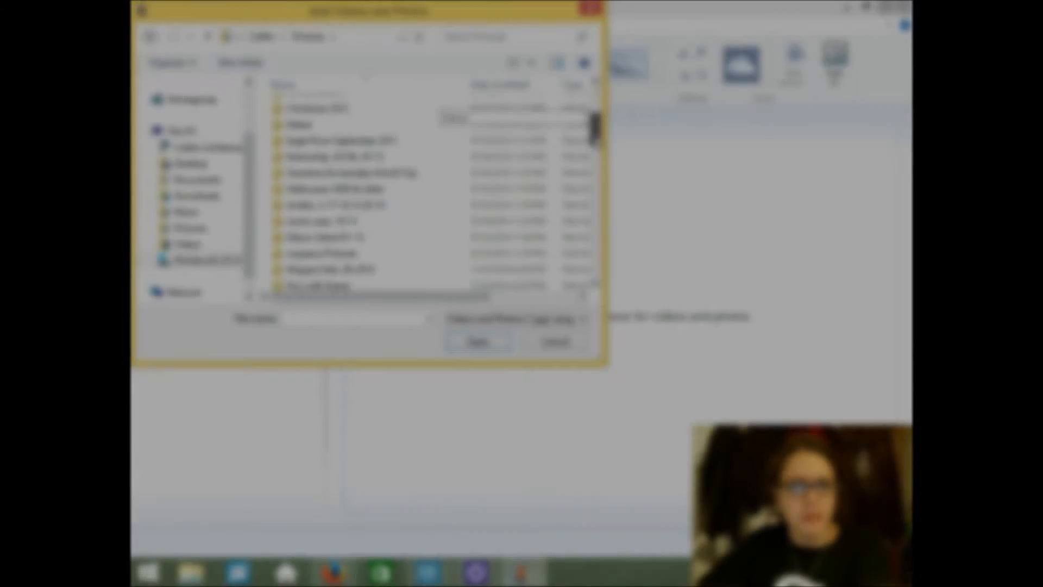
pyautogui.scroll(-2, 434, 130)
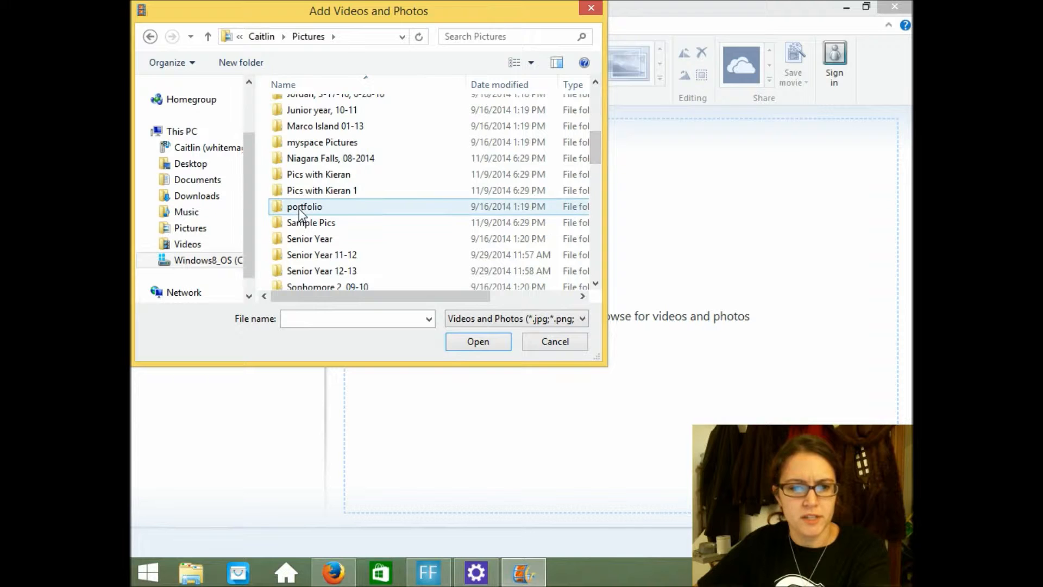
pyautogui.doubleClick(299, 208)
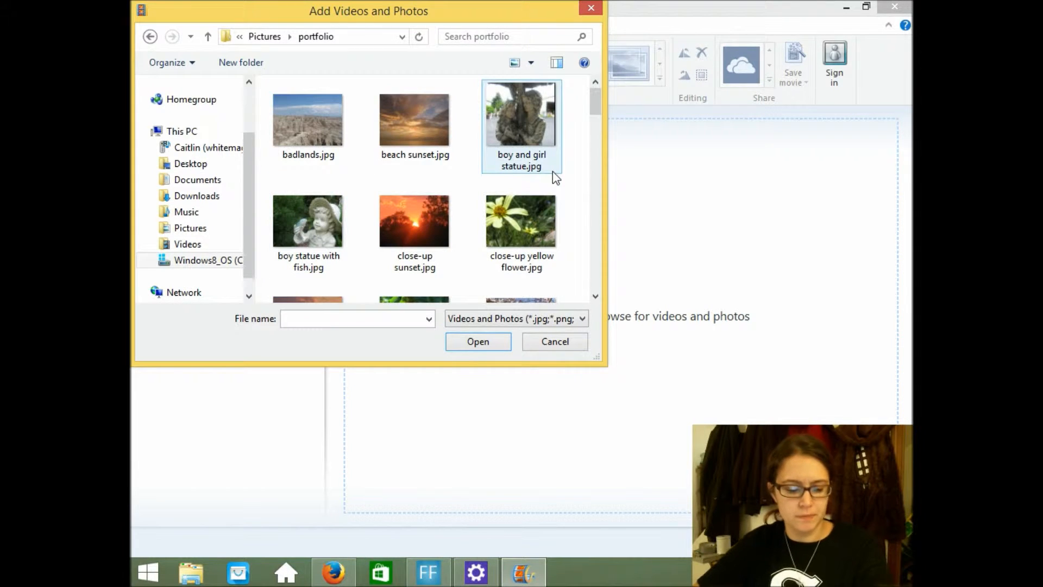
pyautogui.hotkey('ctrl', 'a')
pyautogui.click(472, 341)
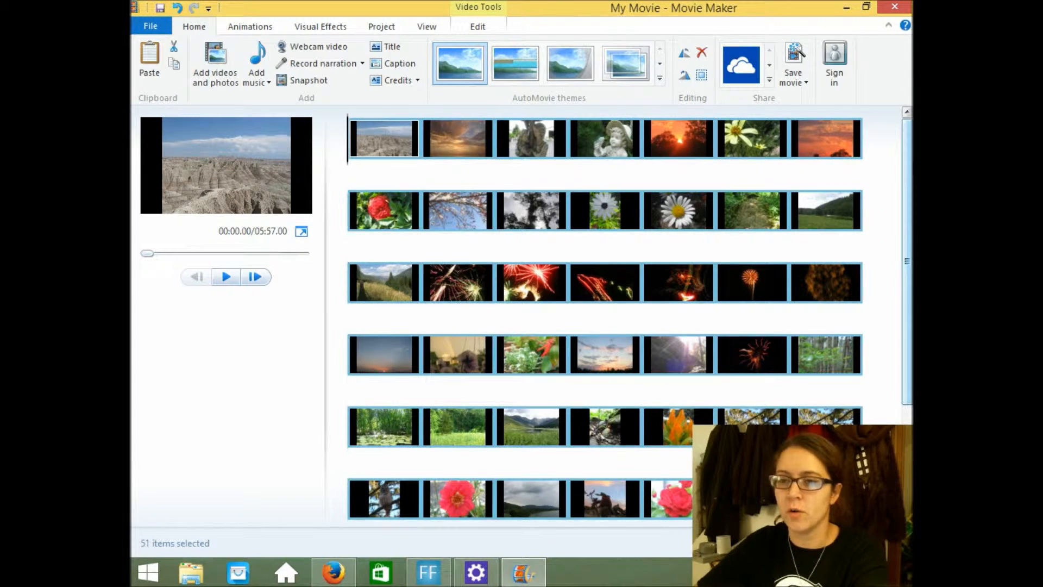
# Look through the added photos on the storyboard and preview the opening of the slideshow
pyautogui.scroll(-3, 603, 315)
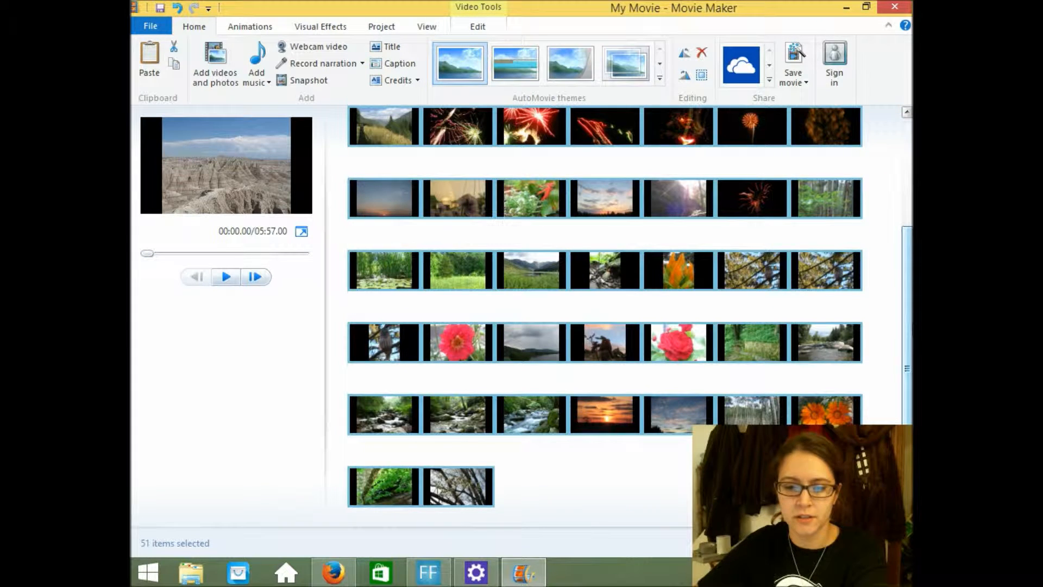
pyautogui.moveTo(910, 324); pyautogui.dragTo(909, 211)
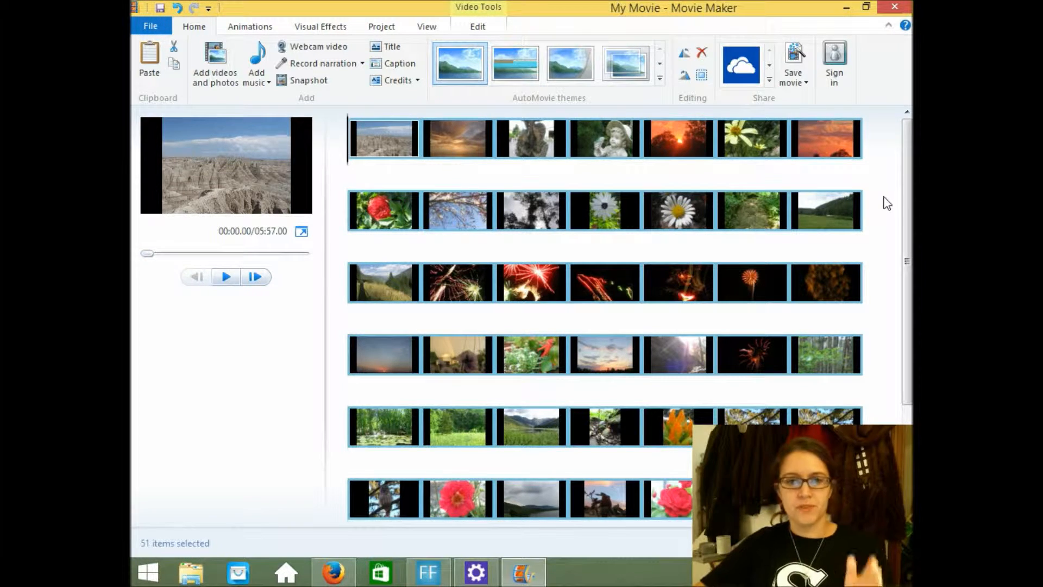
pyautogui.click(224, 276)
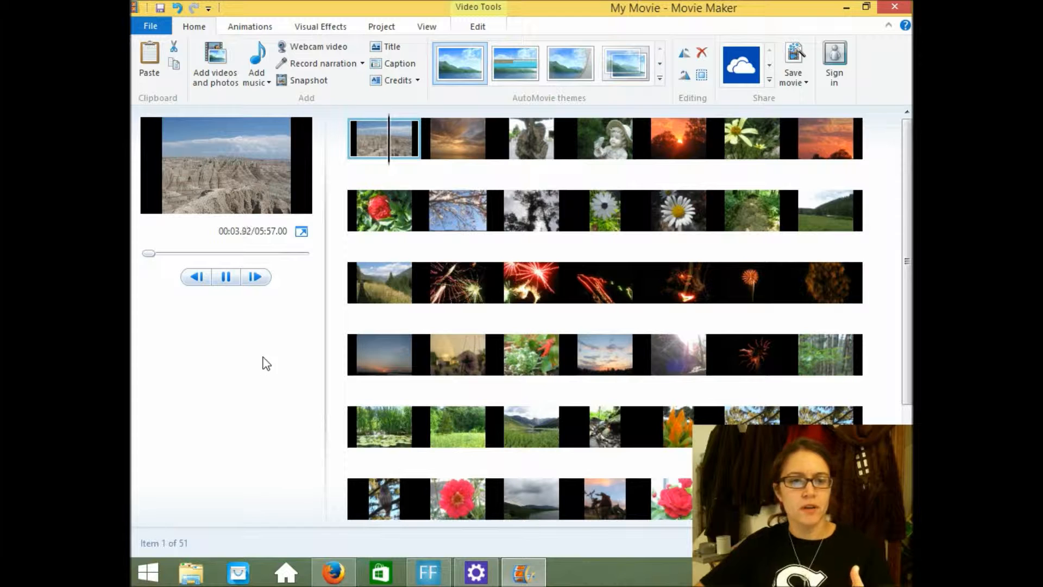
pyautogui.click(226, 278)
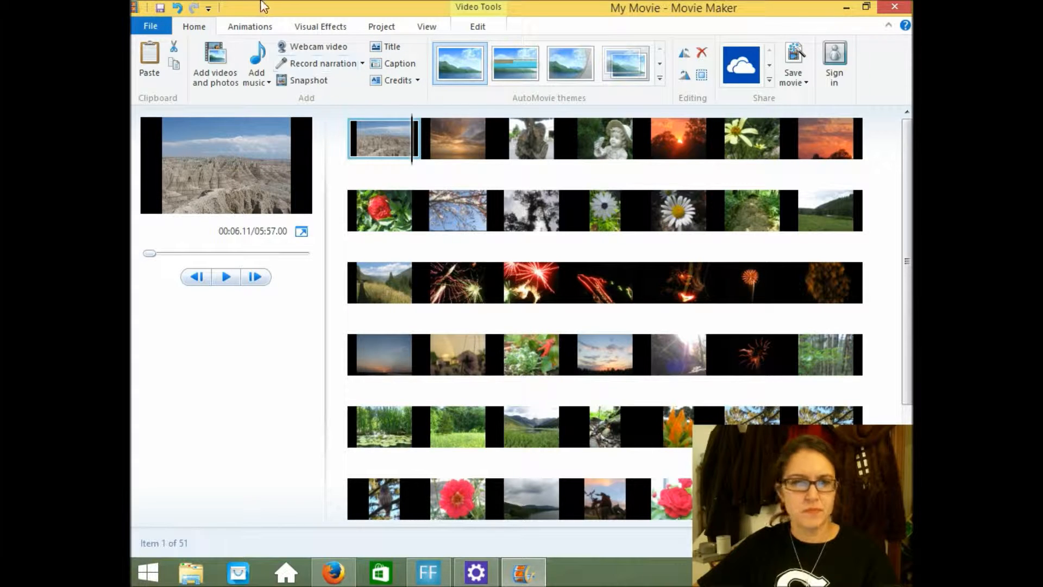
# Set the duration of the first photo, the badlands landscape, to 1.00 second
pyautogui.click(478, 27)
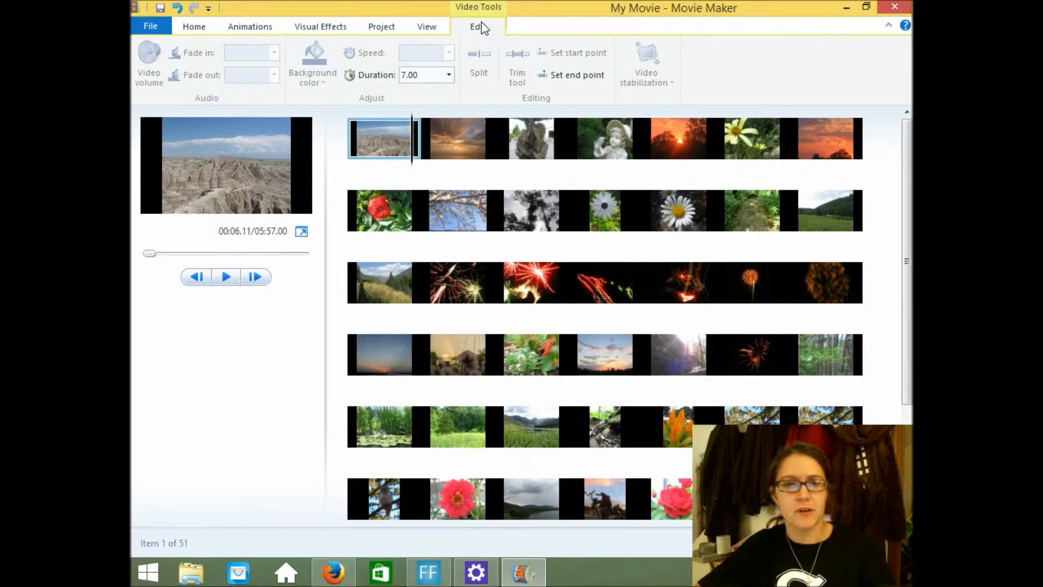
pyautogui.click(454, 79)
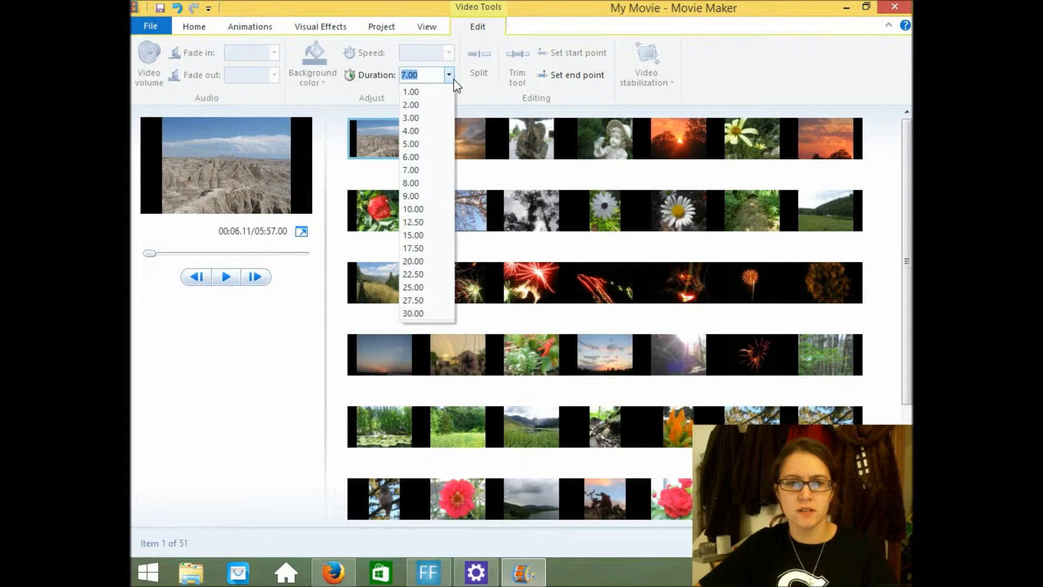
pyautogui.click(415, 92)
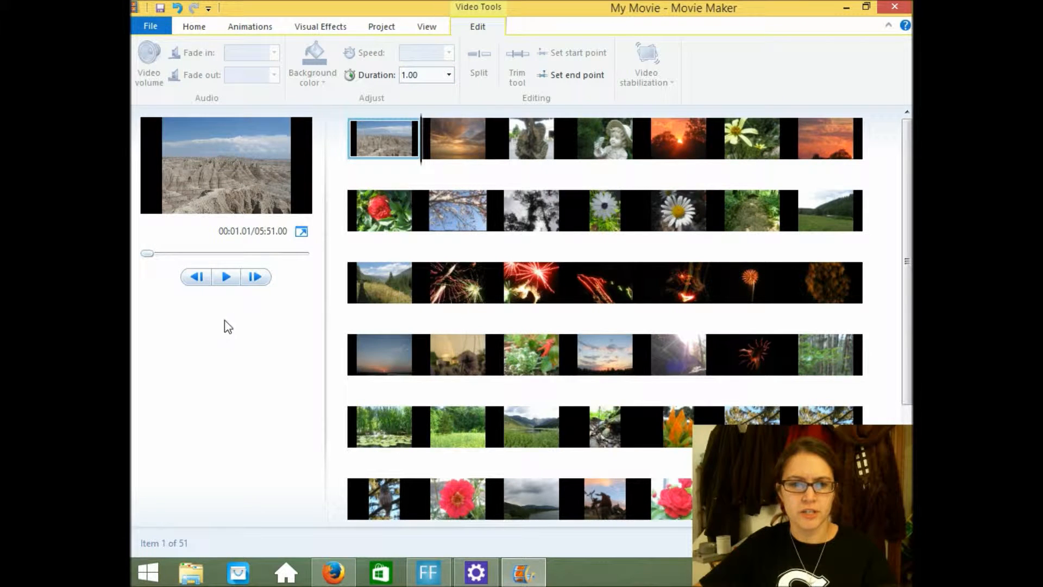
# Play on to the beach sunset photo, then set its duration and the boy and girl statue's to 1.00 second
pyautogui.click(226, 276)
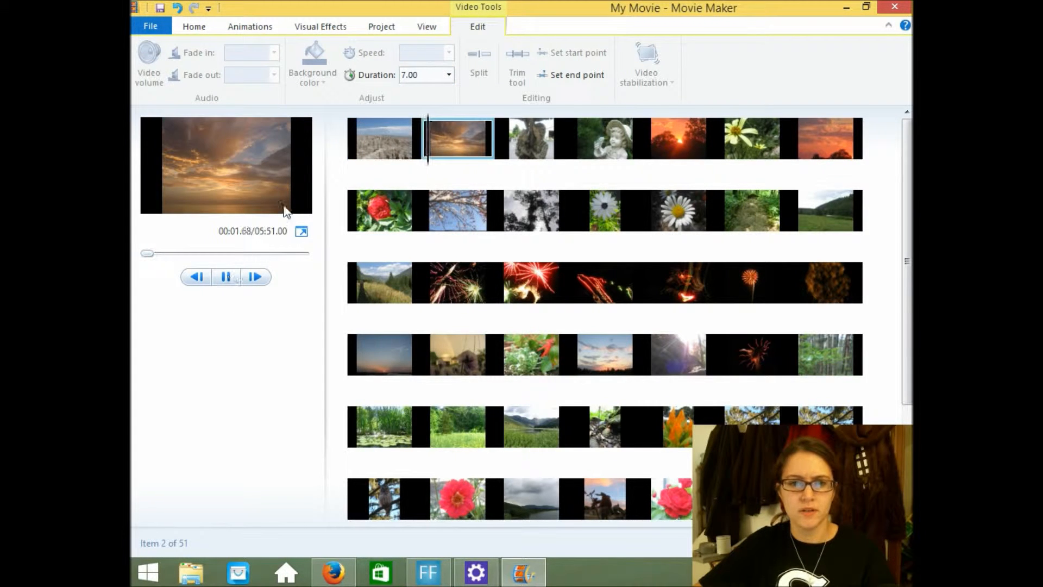
pyautogui.click(226, 276)
pyautogui.click(449, 75)
pyautogui.click(416, 91)
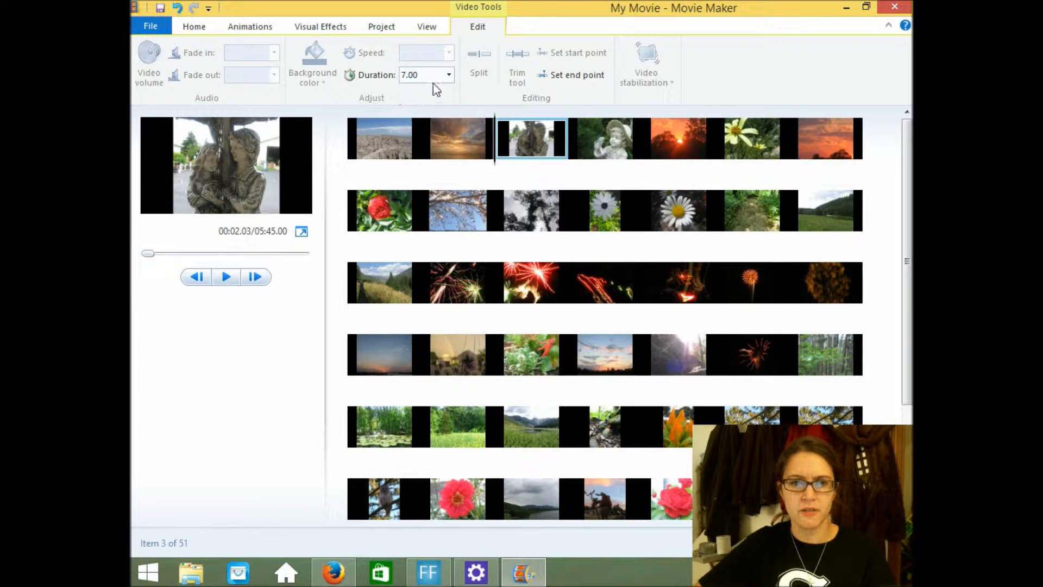
pyautogui.click(448, 74)
pyautogui.click(415, 93)
# Play the slideshow from the first photo to check the shortened durations, pausing on the fourth photo
pyautogui.click(360, 160)
pyautogui.click(231, 279)
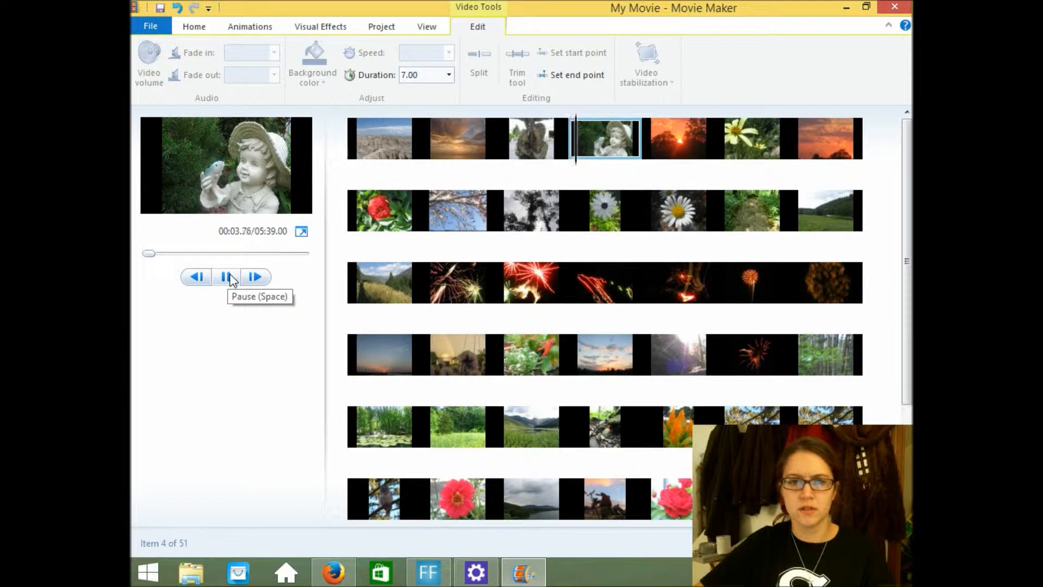
pyautogui.click(231, 278)
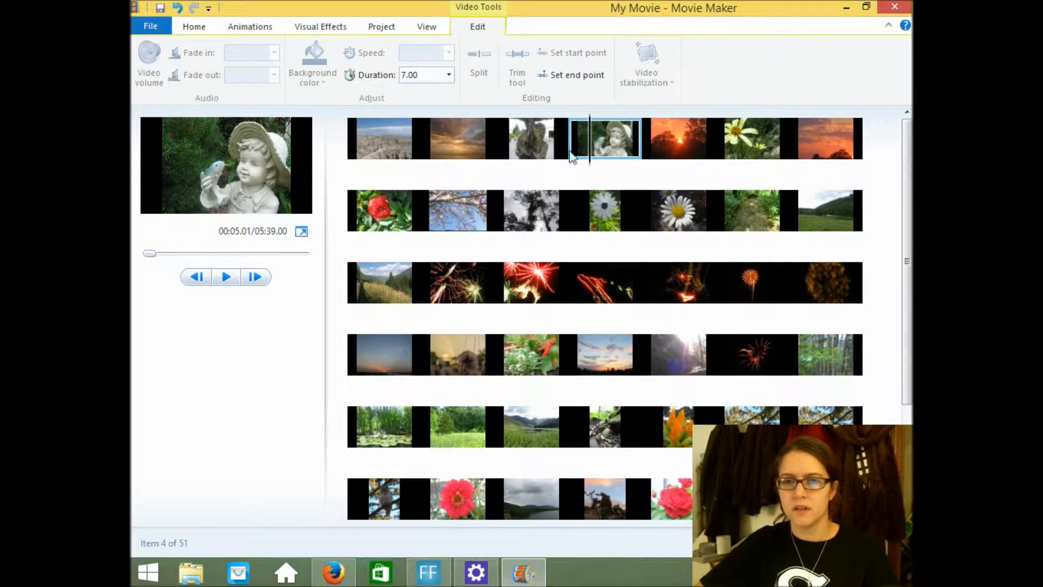
# Return the playhead to the beginning and set the first photo's duration to 7.00 seconds
pyautogui.moveTo(590, 145); pyautogui.dragTo(345, 142)
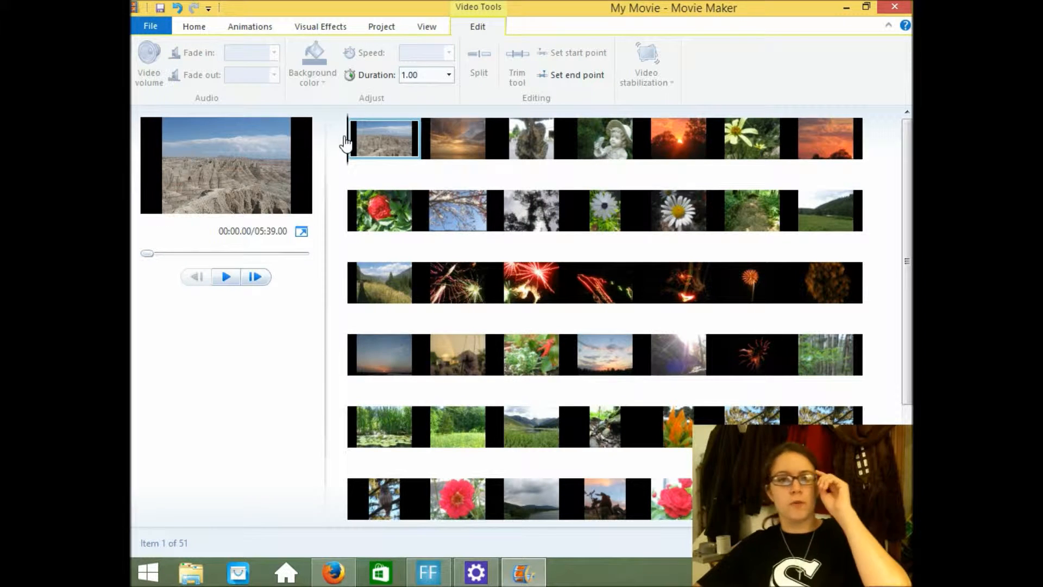
pyautogui.click(449, 75)
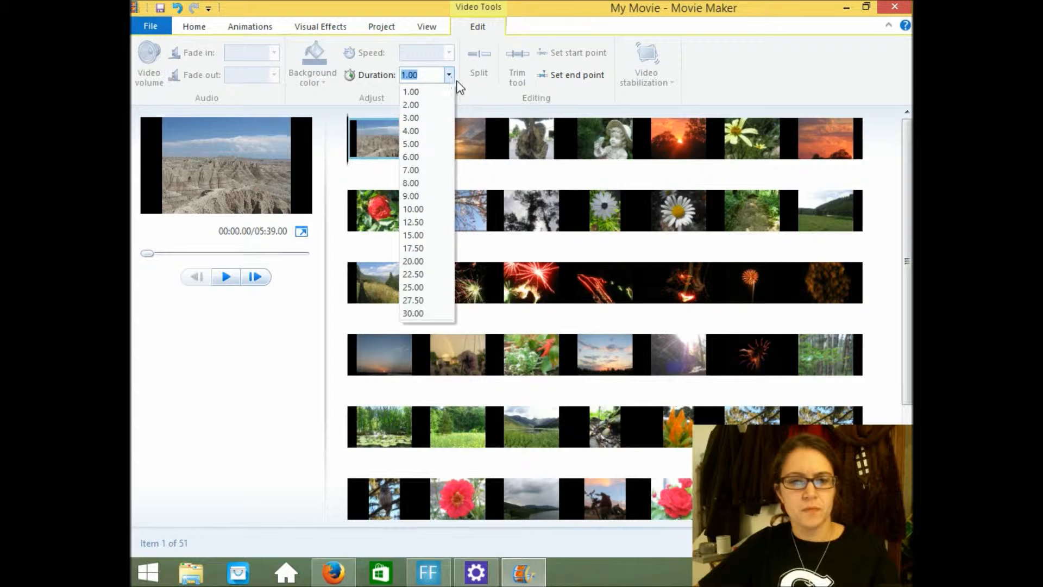
pyautogui.click(423, 170)
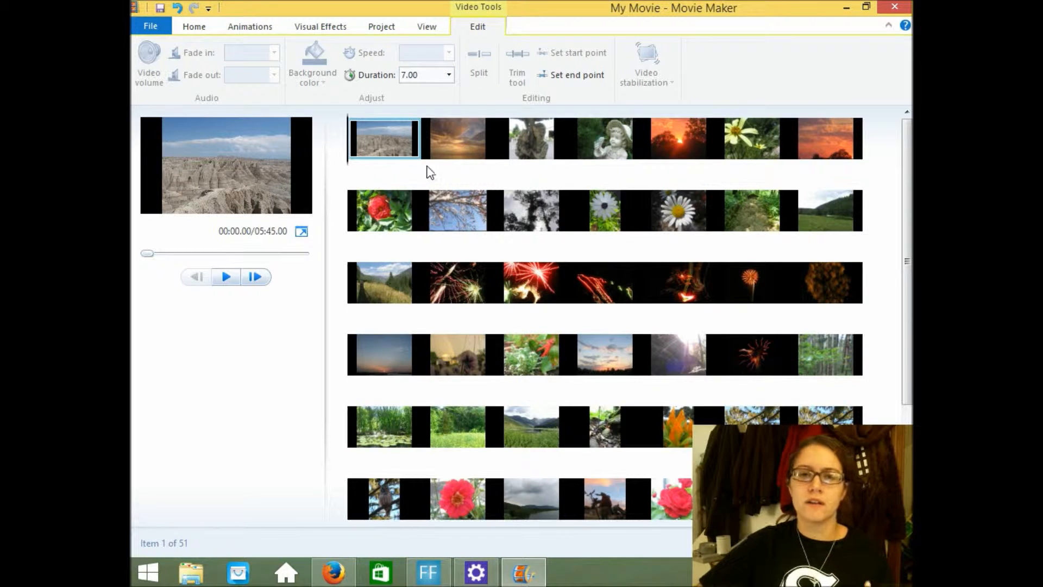
pyautogui.click(449, 76)
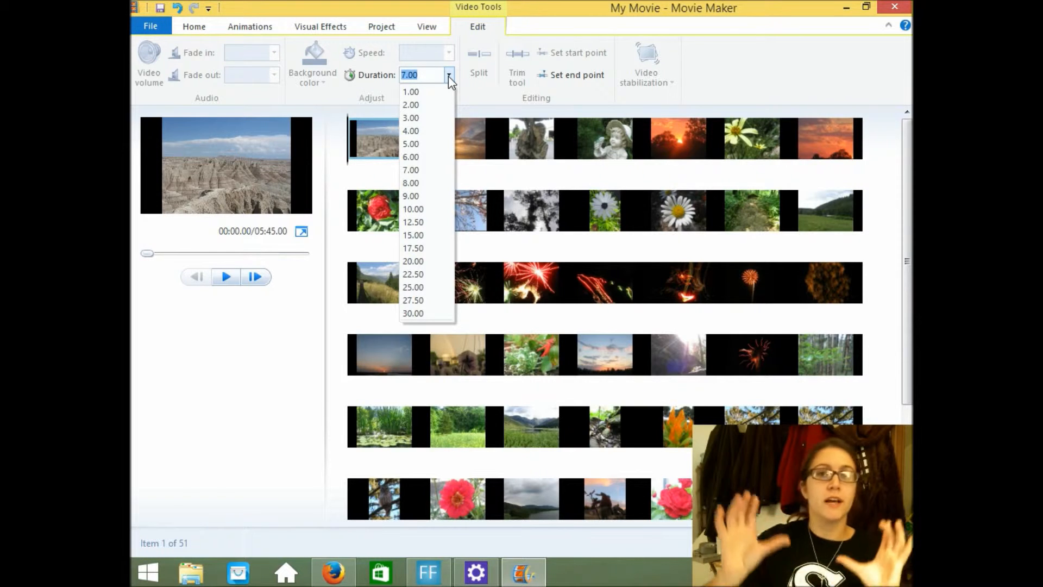
pyautogui.click(420, 170)
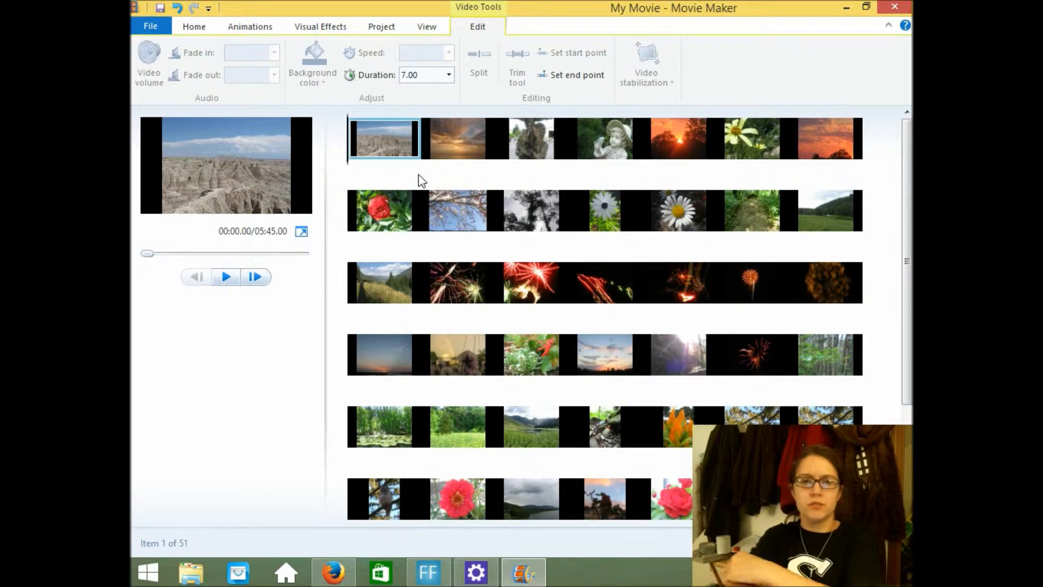
# Set the durations of the beach sunset photo and the boy and girl statue photo to 7.00 seconds
pyautogui.click(447, 149)
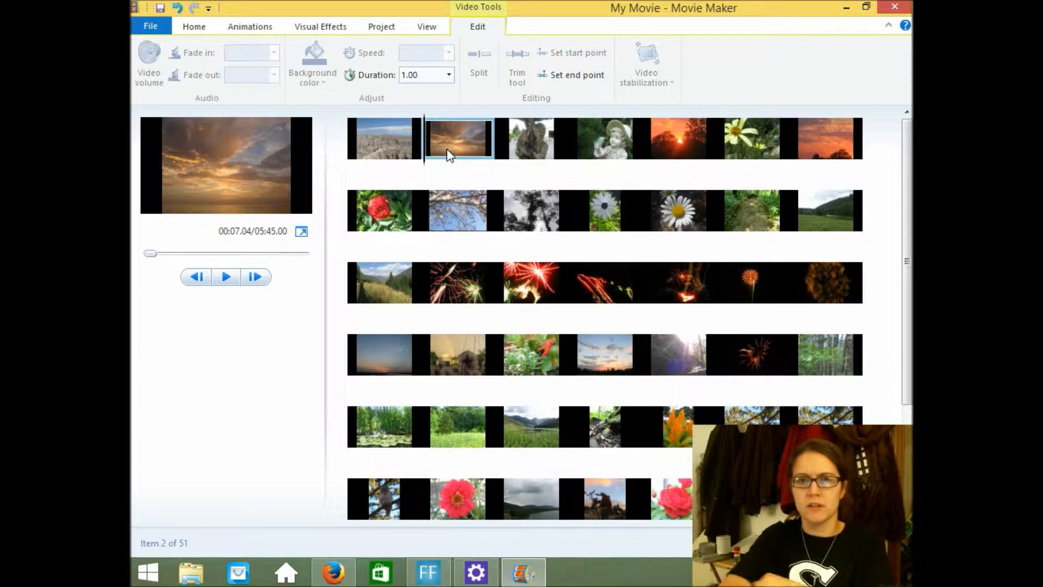
pyautogui.click(448, 74)
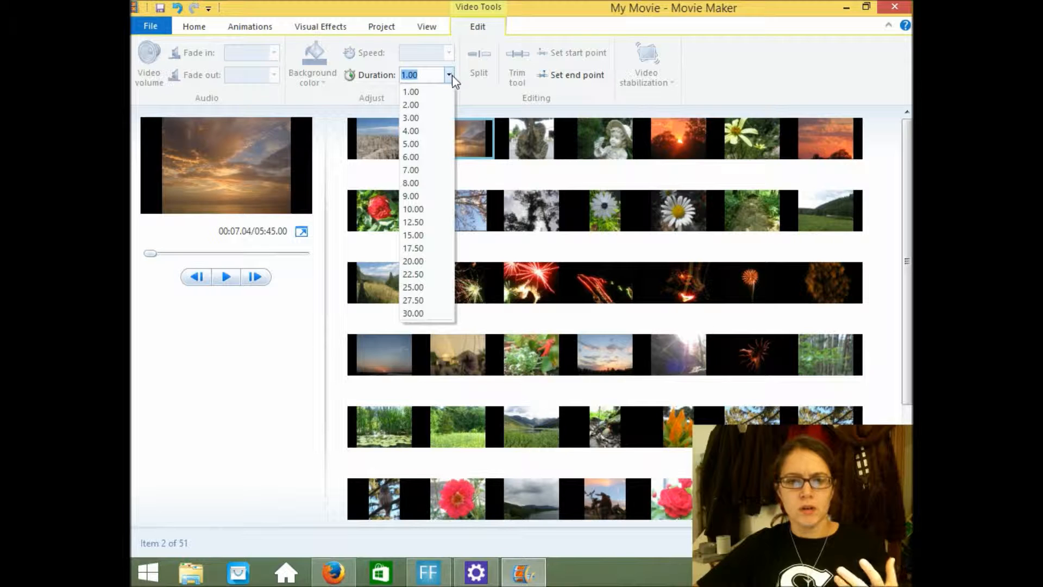
pyautogui.click(418, 169)
pyautogui.click(532, 156)
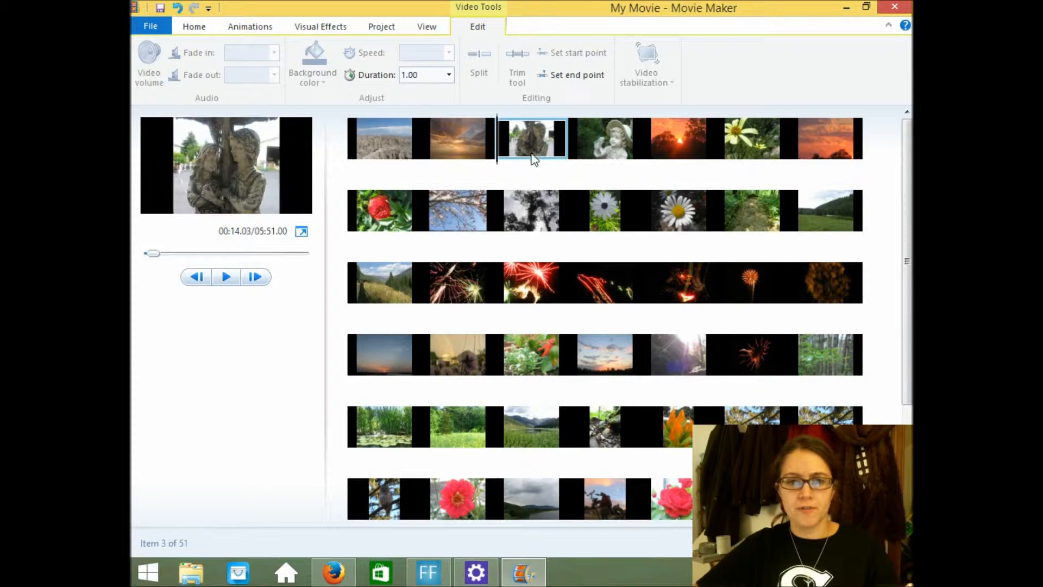
pyautogui.click(449, 74)
pyautogui.click(419, 170)
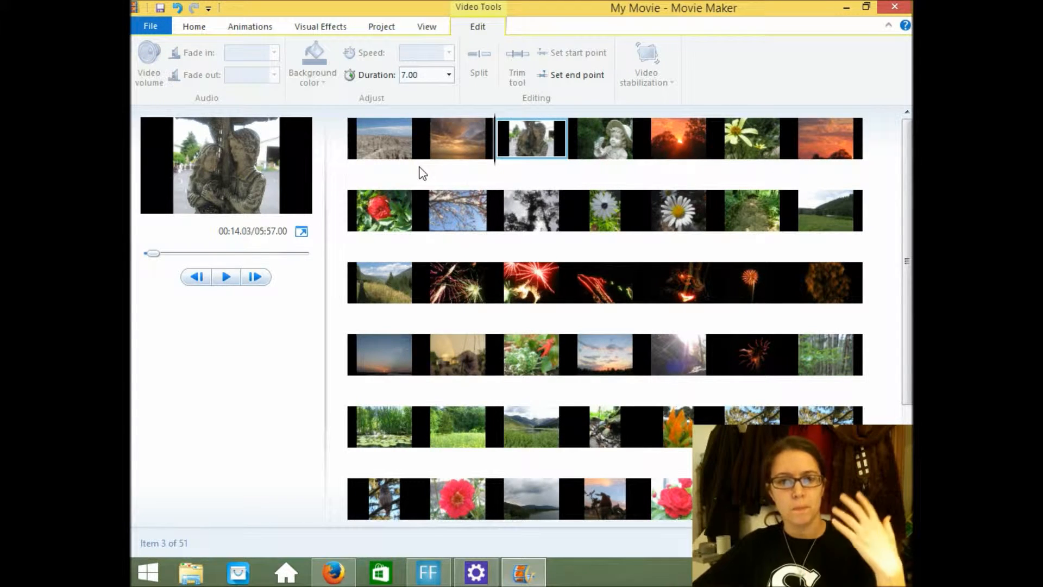
# Add the Once Upon A December music track starting at the first photo, and check how far it runs along the slideshow
pyautogui.click(399, 142)
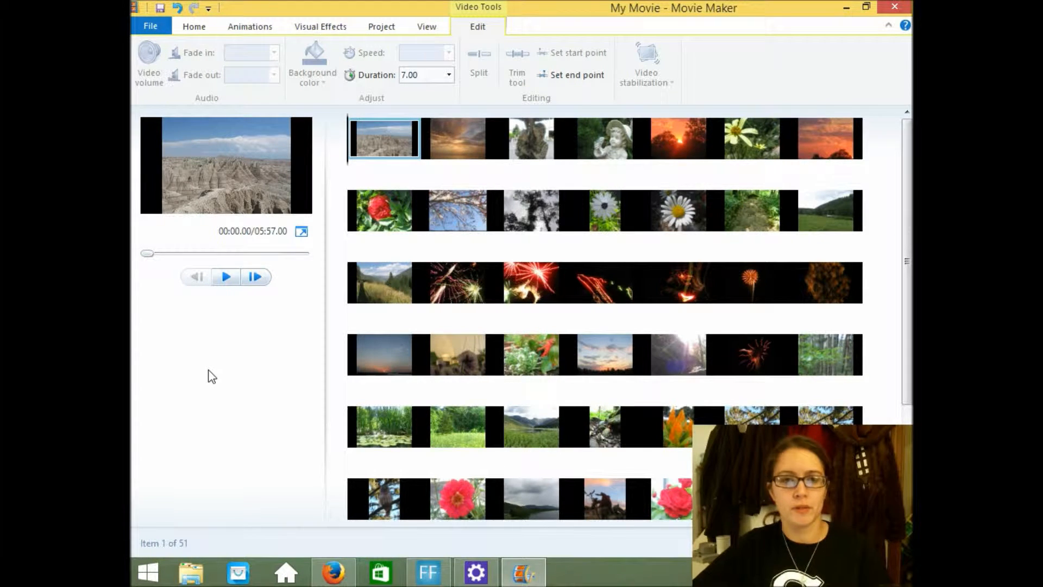
pyautogui.click(196, 27)
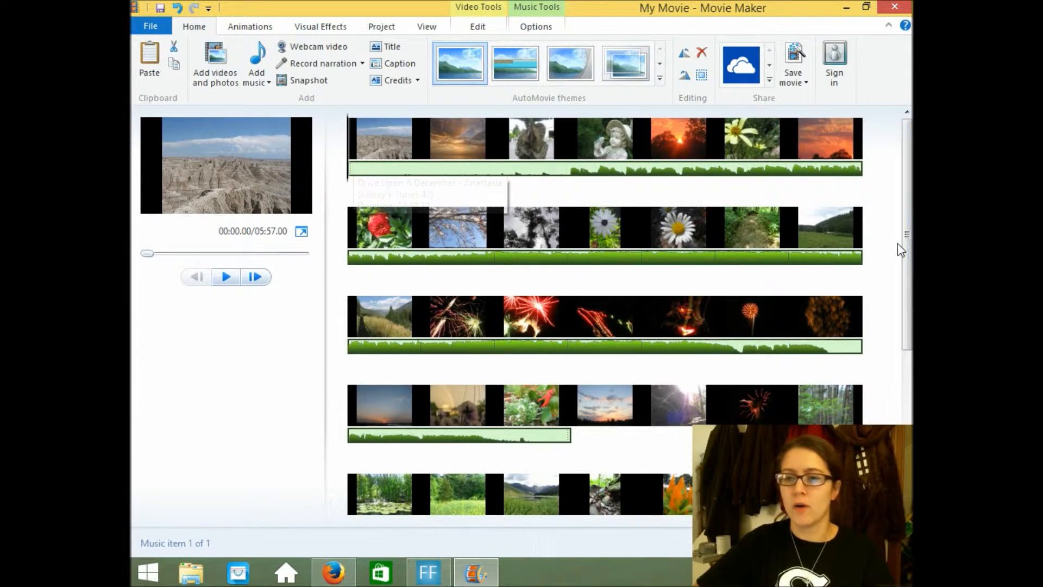
pyautogui.scroll(-5, 897, 243)
pyautogui.scroll(5, 631, 164)
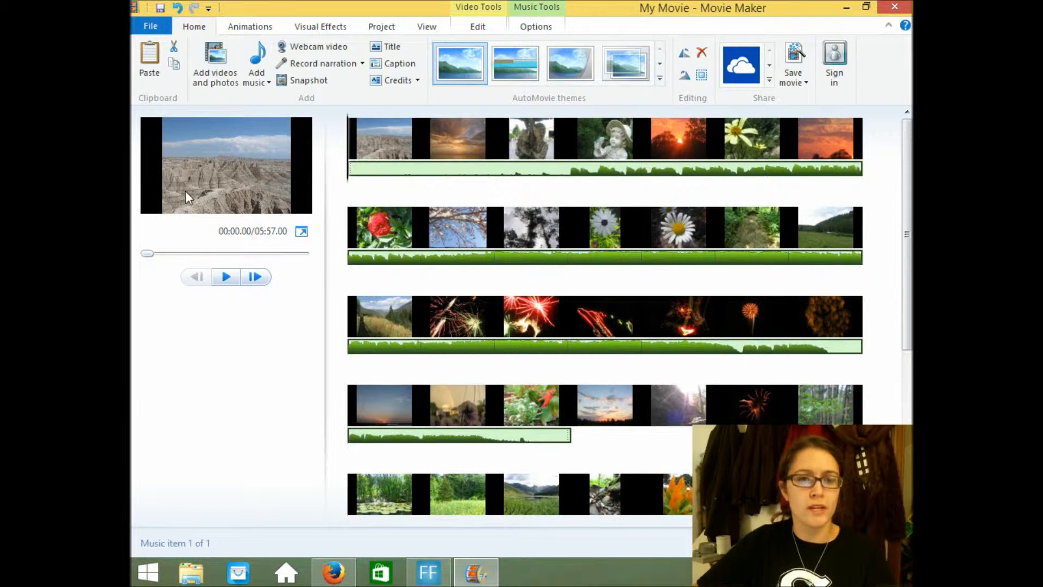
# Fit the photo durations to the length of the music and check the end of the slideshow
pyautogui.click(385, 28)
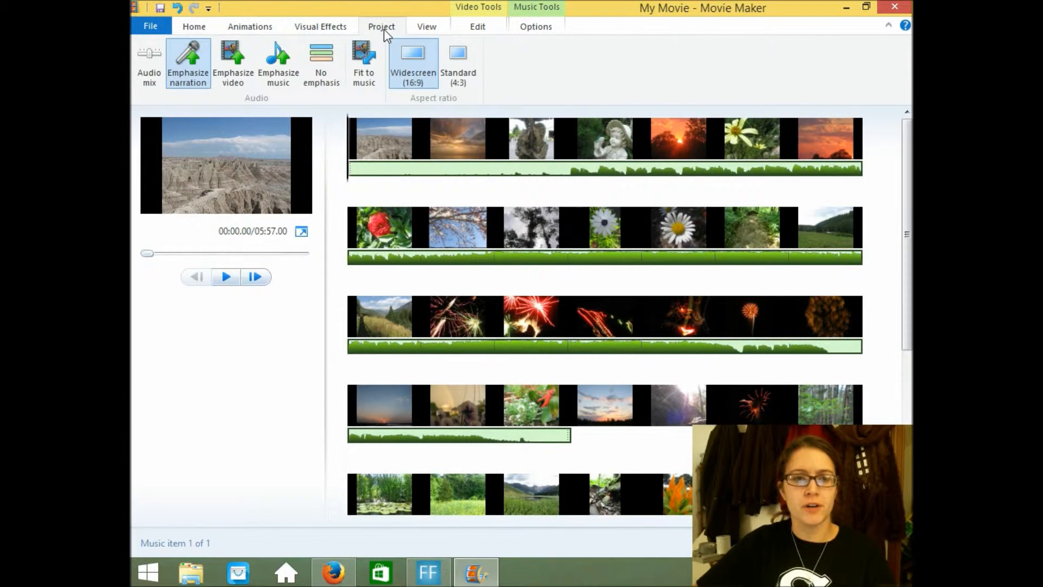
pyautogui.click(369, 78)
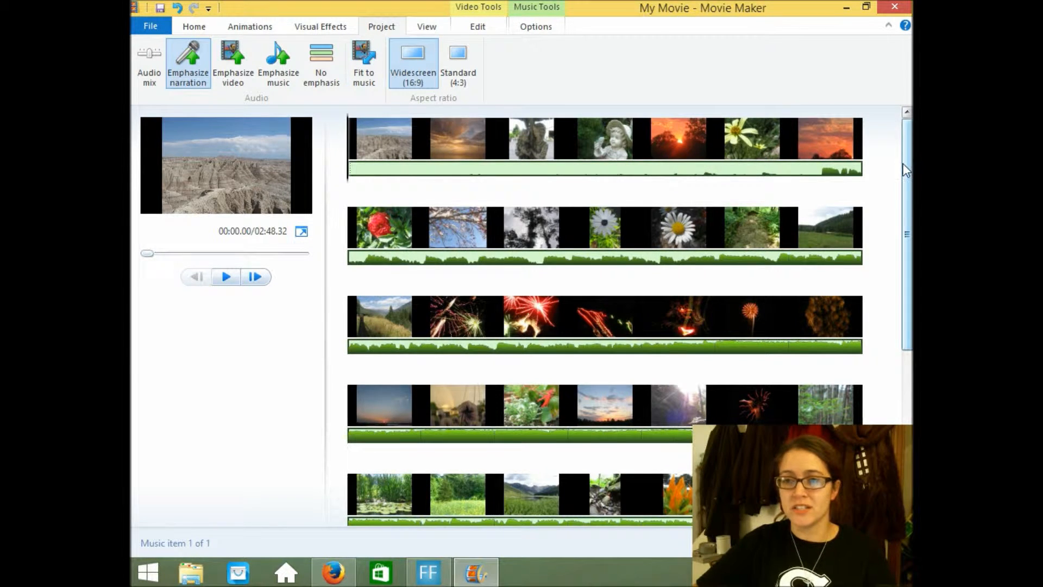
pyautogui.moveTo(907, 164); pyautogui.dragTo(908, 302)
pyautogui.moveTo(908, 265); pyautogui.dragTo(908, 129)
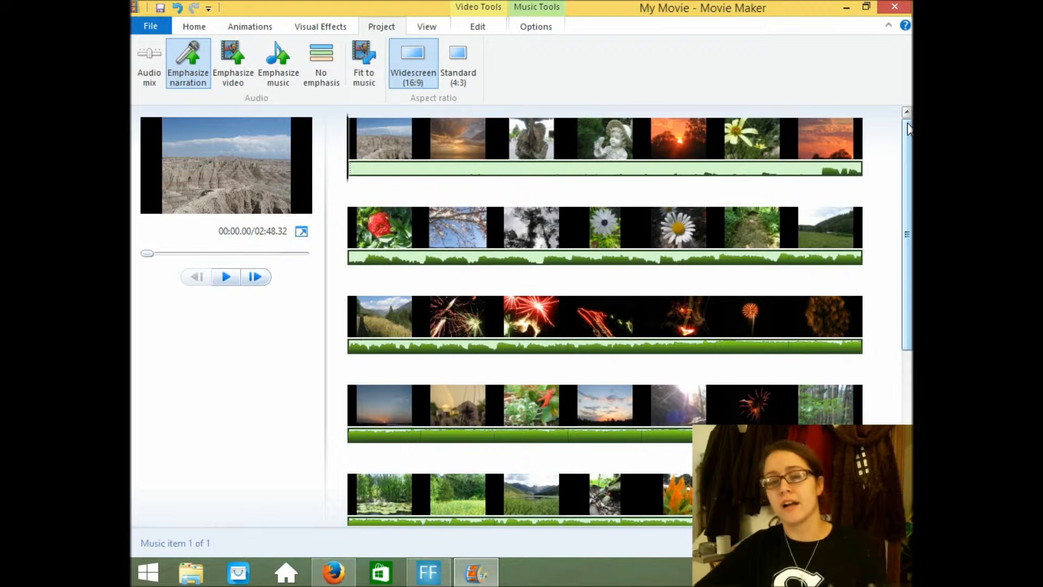
pyautogui.moveTo(906, 156); pyautogui.dragTo(907, 429)
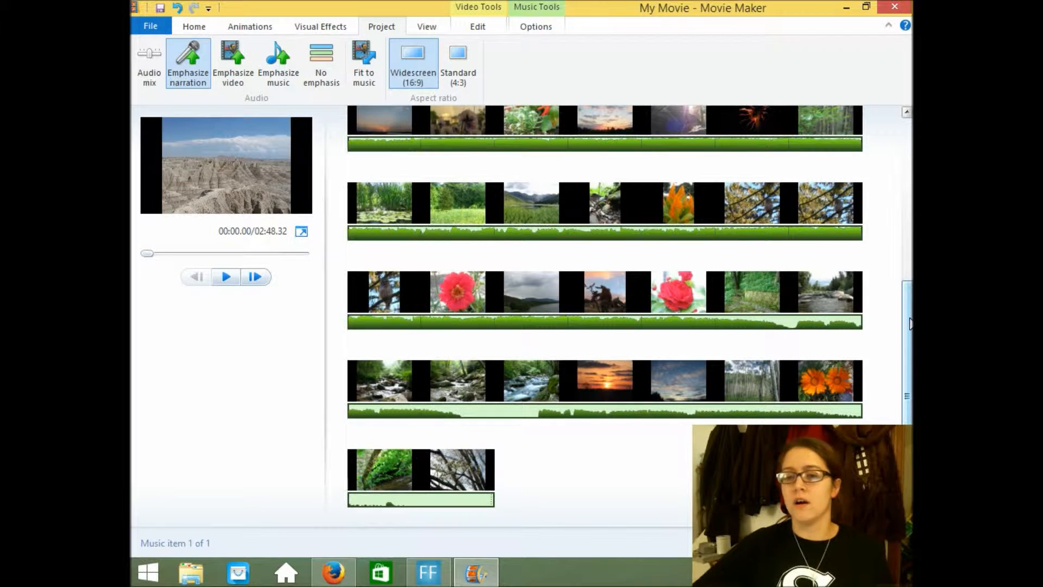
pyautogui.scroll(5, 909, 320)
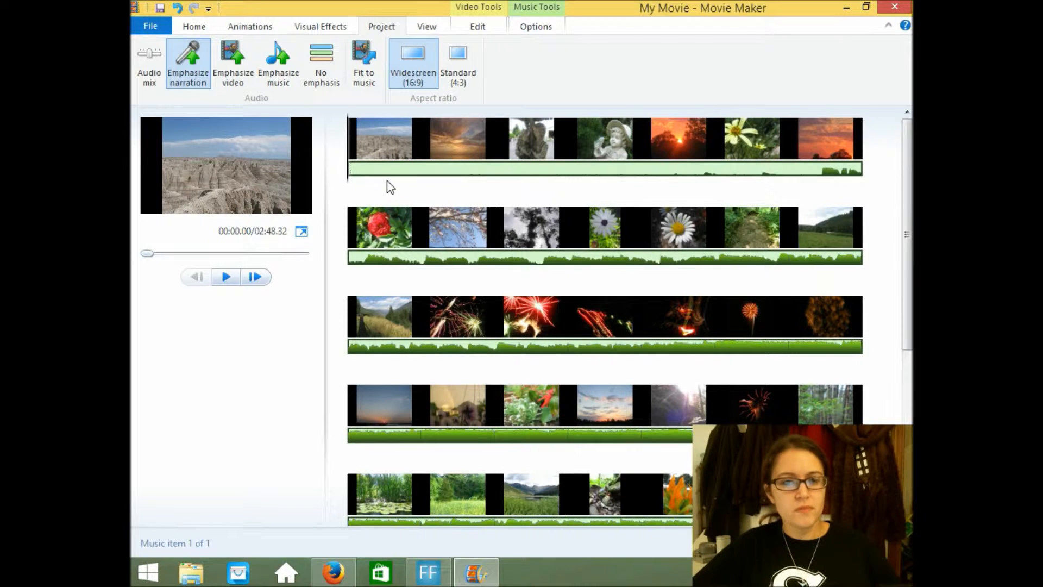
# Add a title slide in front of the first photo, the badlands landscape
pyautogui.click(386, 139)
pyautogui.click(449, 134)
pyautogui.click(532, 135)
pyautogui.click(608, 142)
pyautogui.click(380, 137)
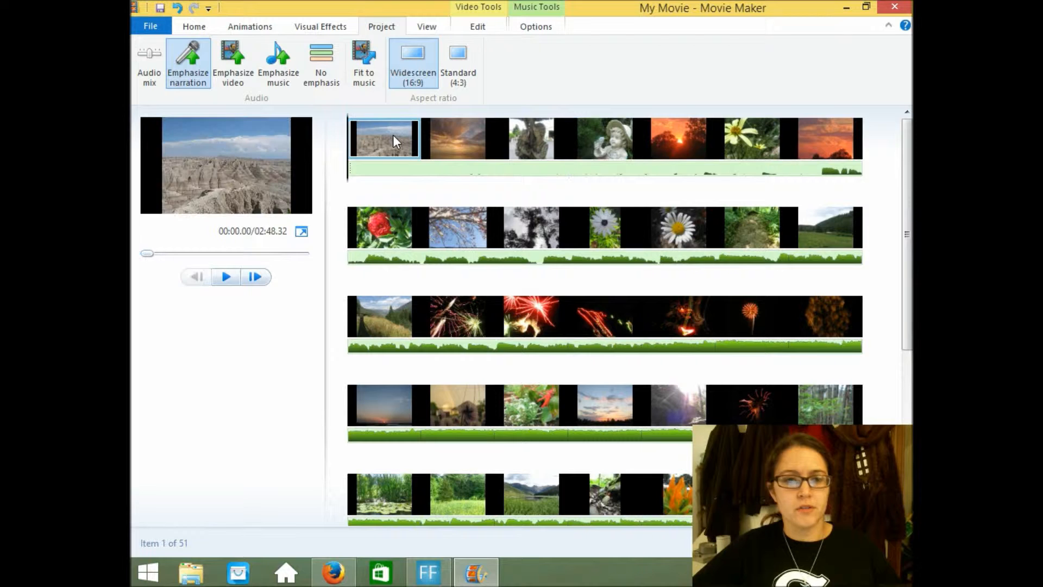
pyautogui.click(149, 28)
pyautogui.click(149, 27)
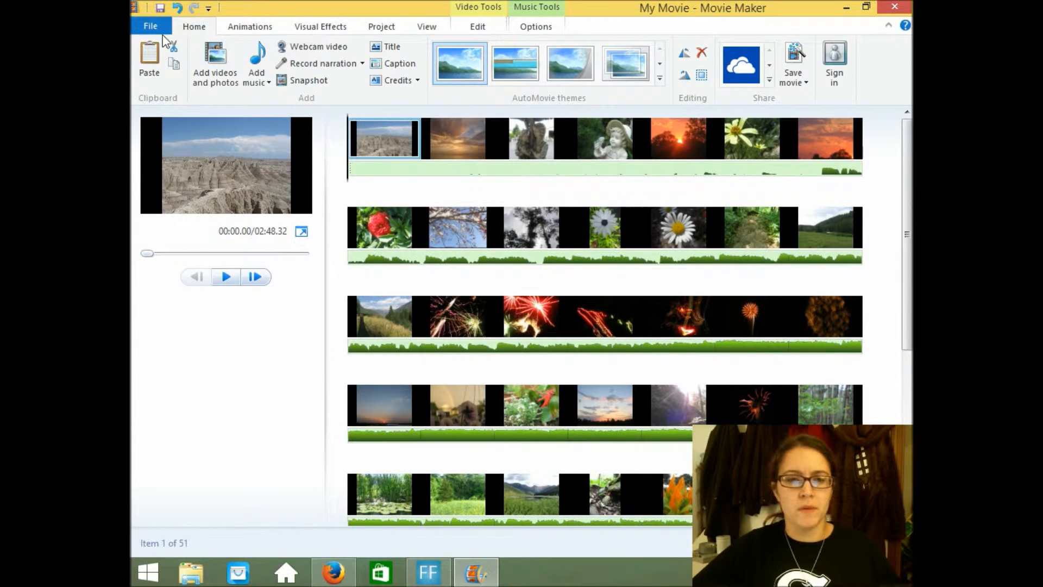
pyautogui.click(393, 49)
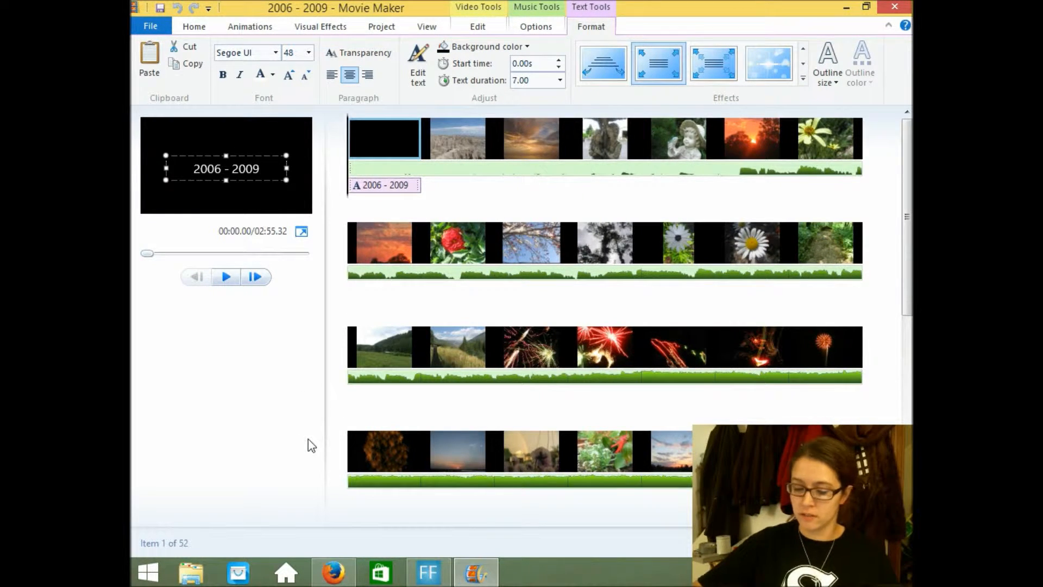
# Replace the title slide's text with "Windows Movie Maker Yay!"
pyautogui.press('Right')
pyautogui.press('Right')
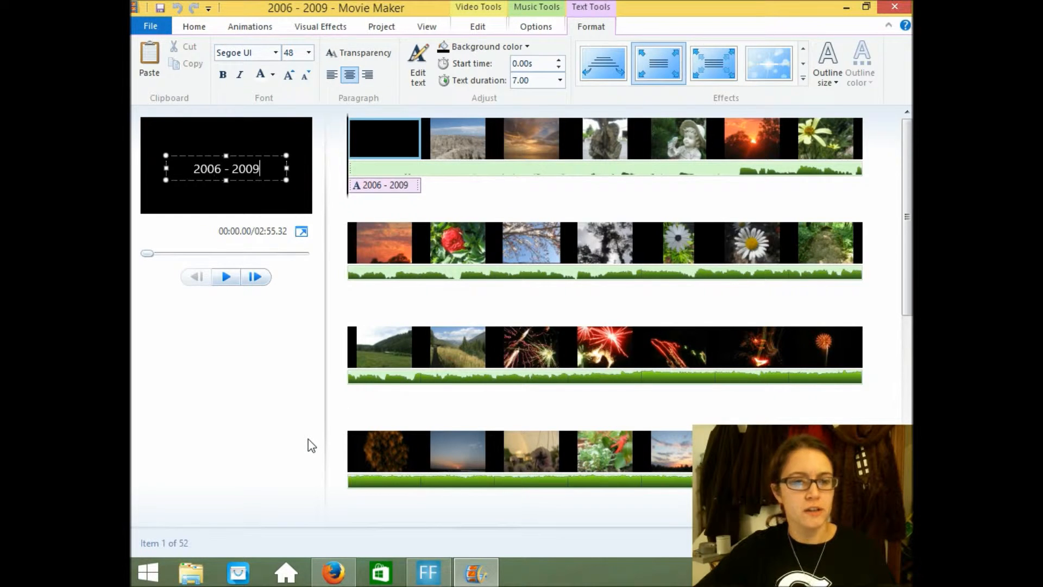
pyautogui.press('BackSpace')
pyautogui.press('BackSpace')
pyautogui.press('BackSpace')
pyautogui.press('BackSpace')
pyautogui.press('BackSpace')
pyautogui.press('BackSpace')
pyautogui.press('BackSpace')
pyautogui.press('BackSpace')
pyautogui.press('BackSpace')
pyautogui.press('BackSpace')
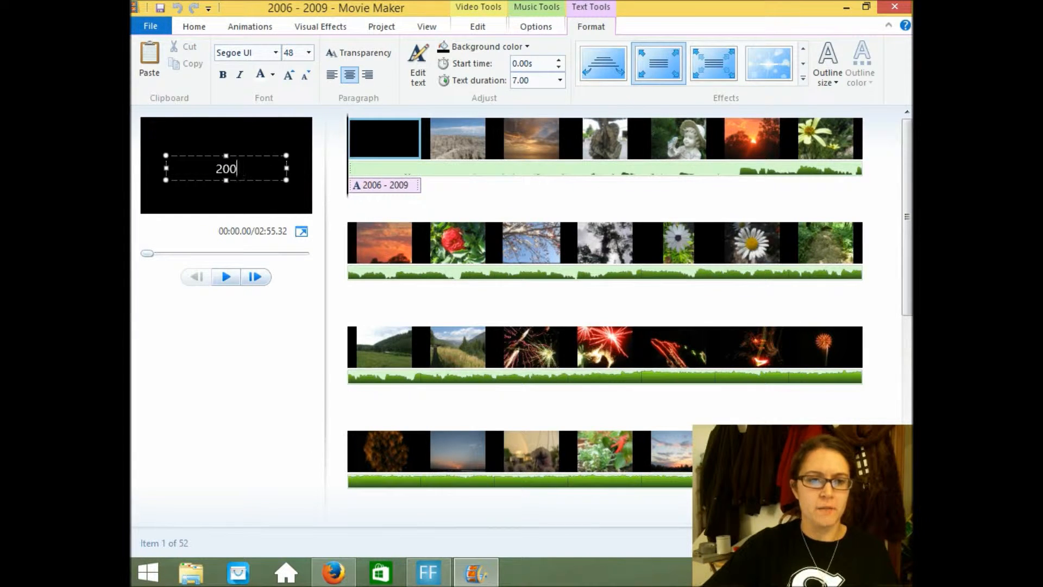
pyautogui.write('Windows M')
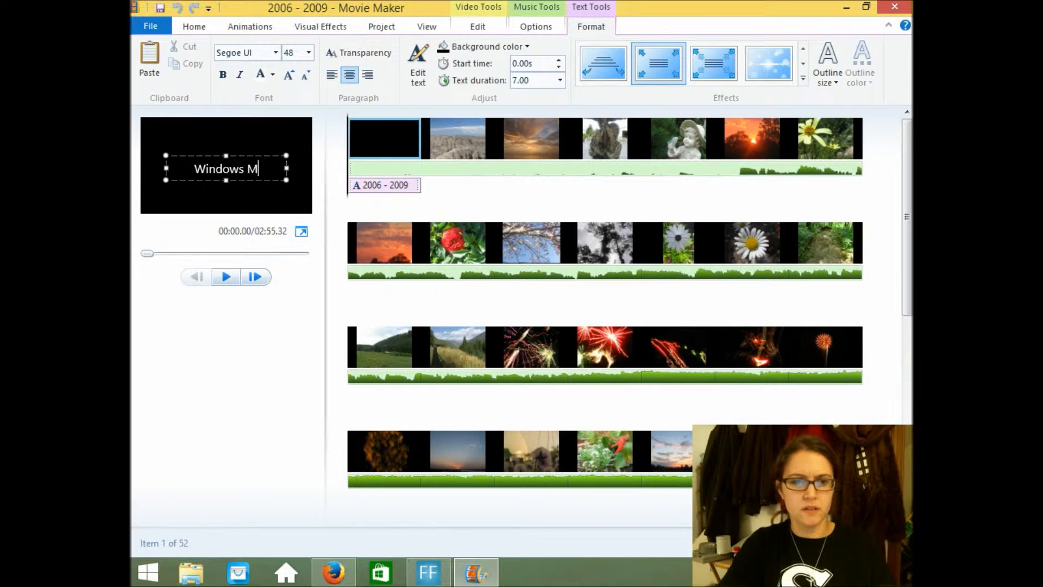
pyautogui.press('BackSpace')
pyautogui.write('Movie Maker')
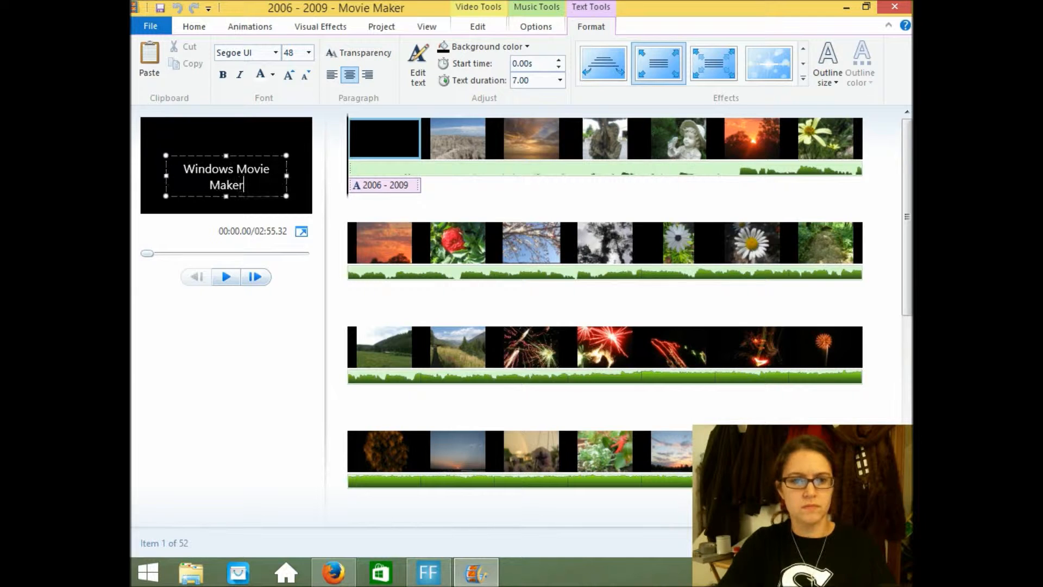
pyautogui.write(' Yay!')
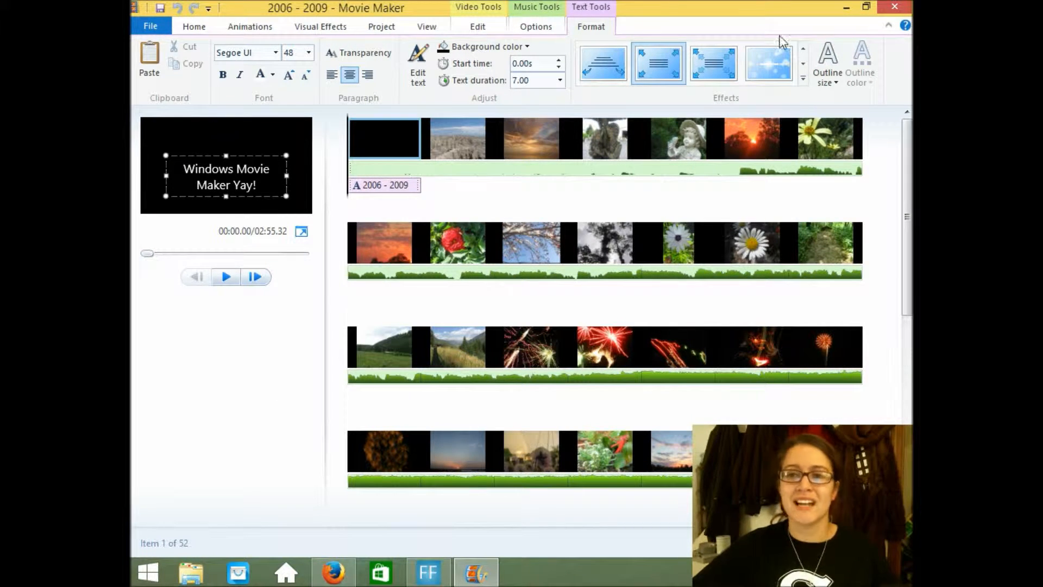
pyautogui.click(845, 75)
pyautogui.click(845, 80)
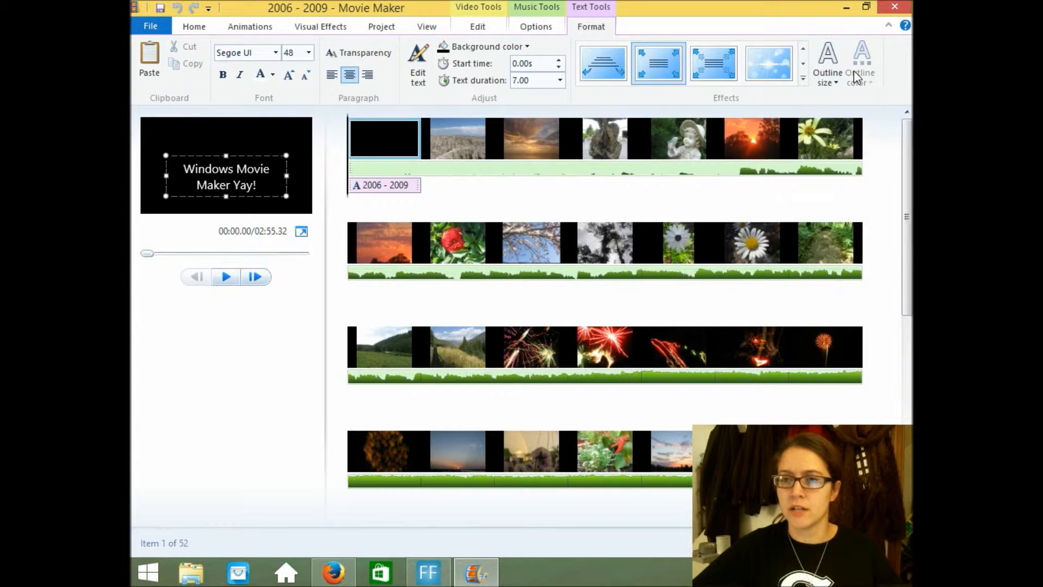
pyautogui.click(366, 52)
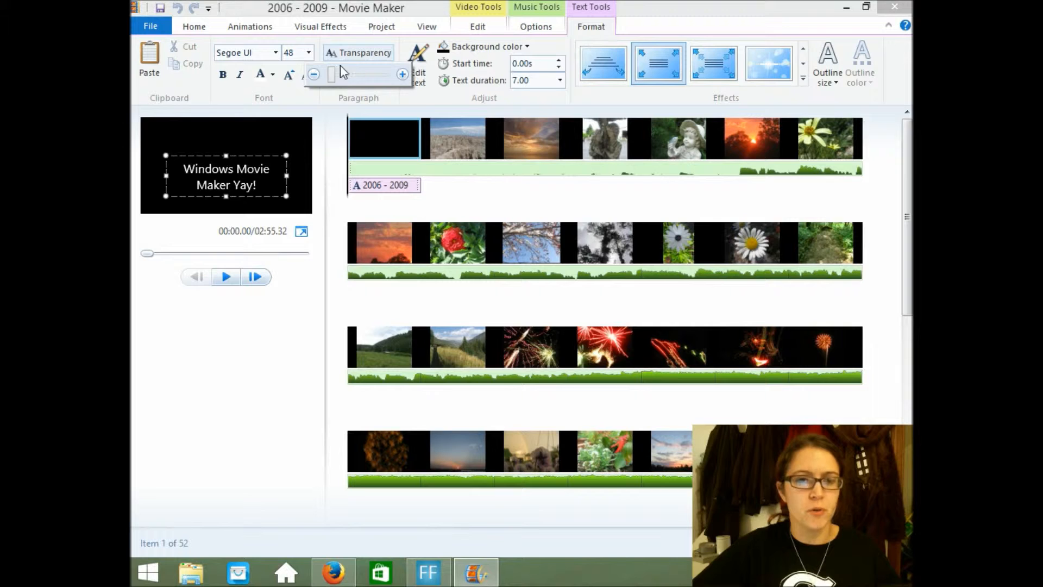
pyautogui.click(326, 110)
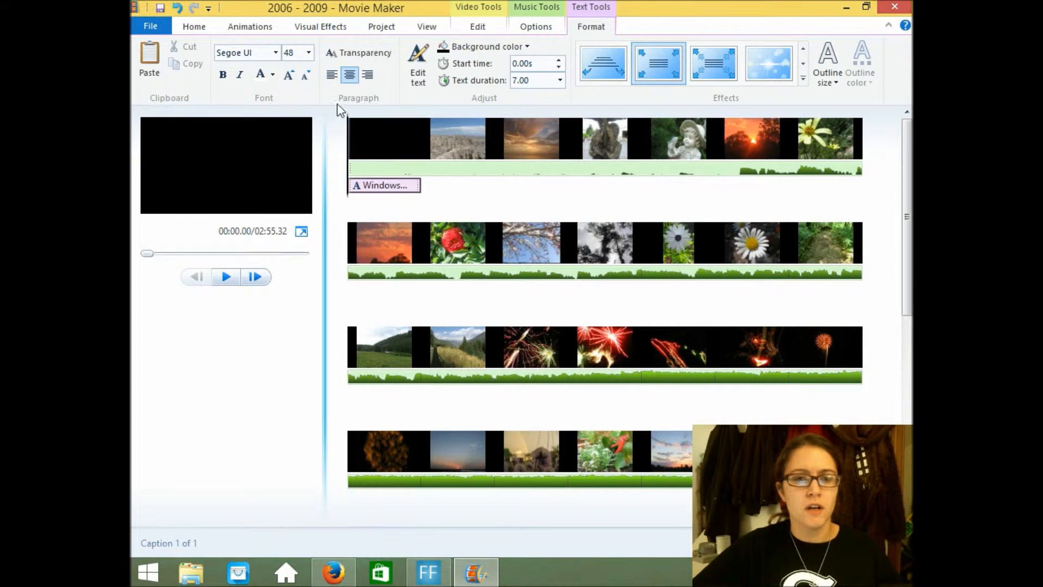
# Try right and left alignment on the title text, and return it to centre alignment
pyautogui.click(372, 76)
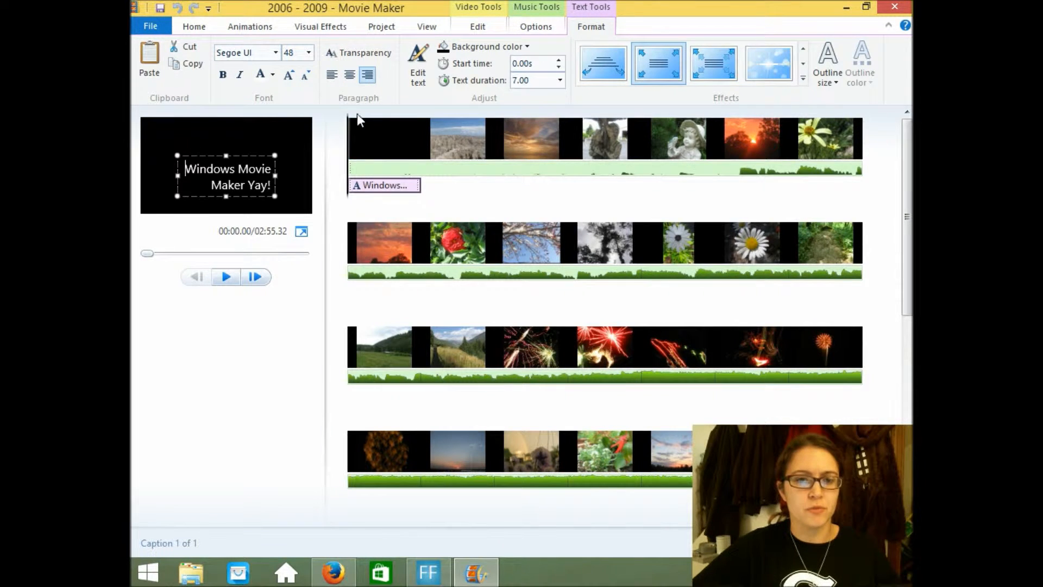
pyautogui.click(331, 74)
pyautogui.click(350, 74)
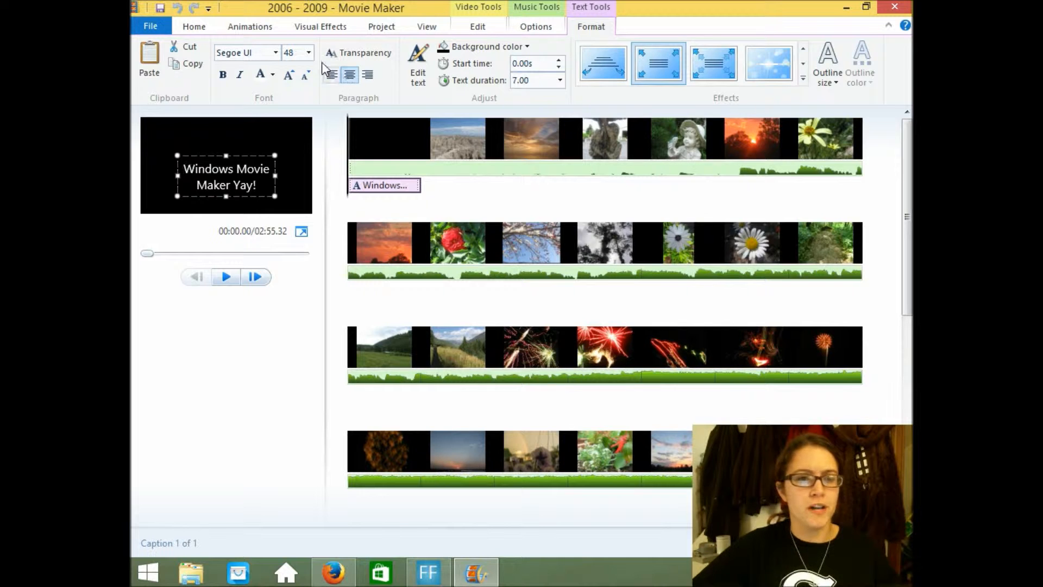
pyautogui.click(276, 53)
pyautogui.click(276, 52)
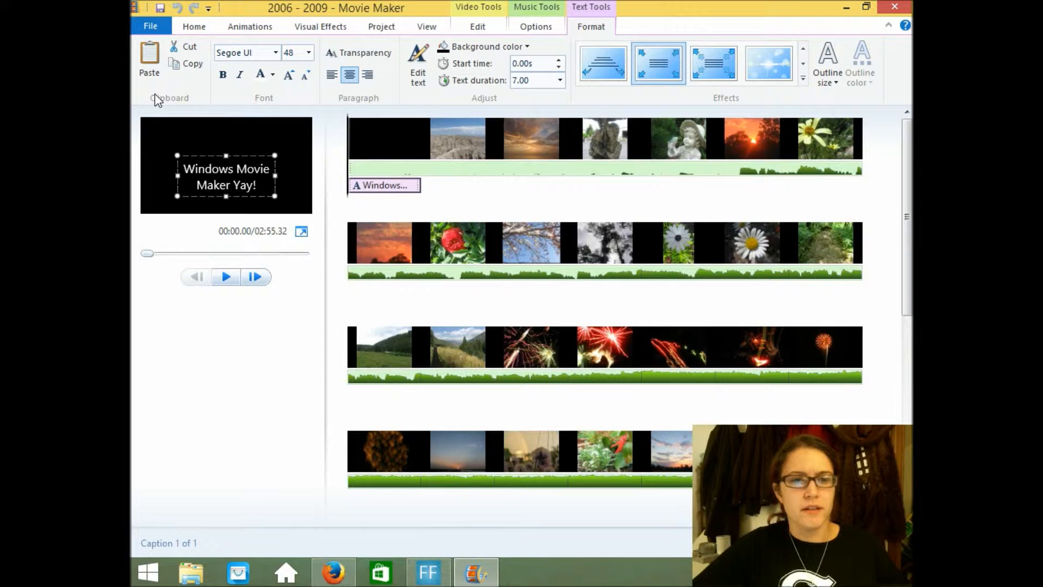
pyautogui.click(205, 27)
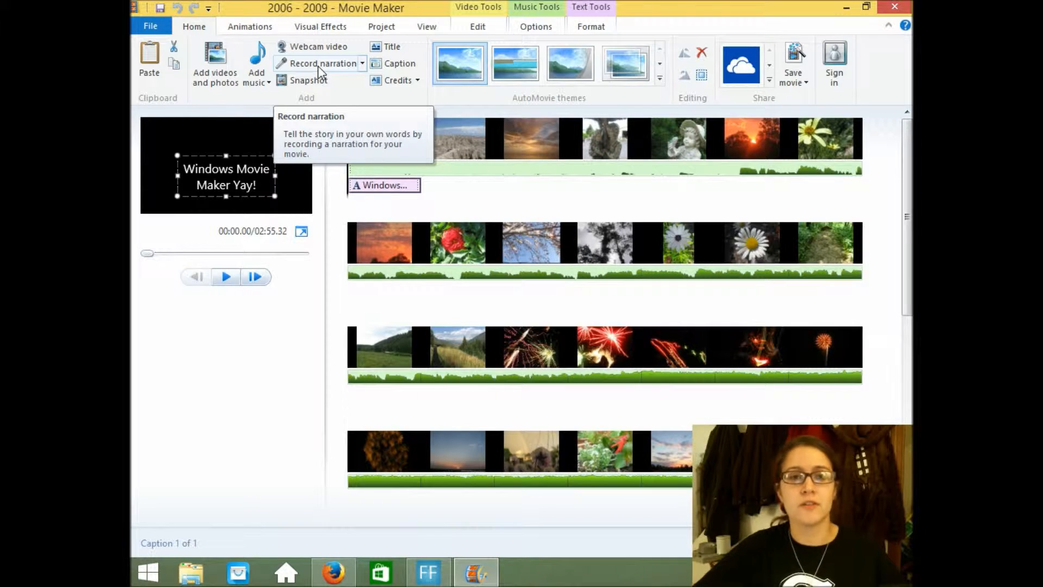
pyautogui.click(318, 65)
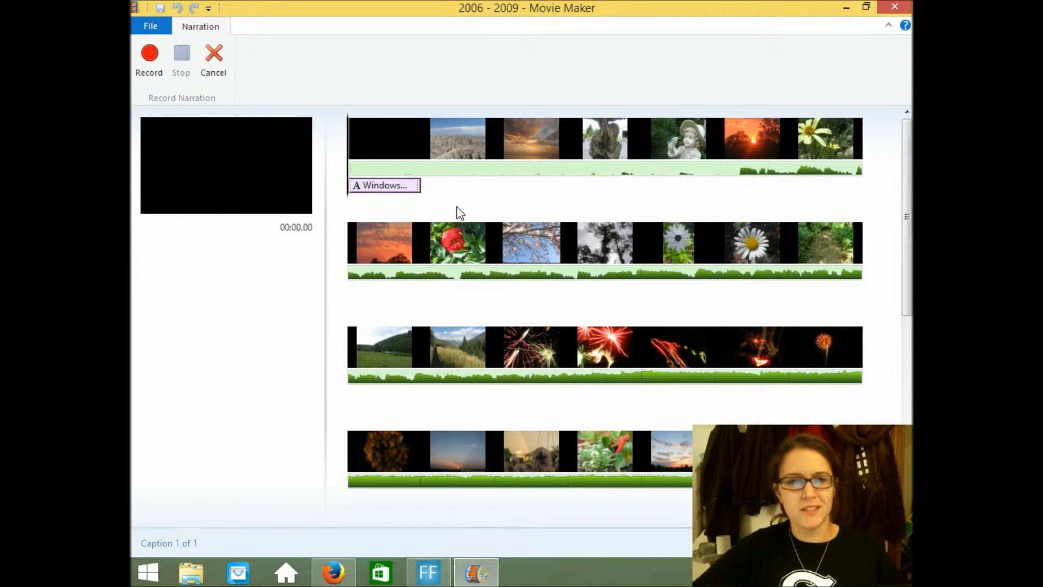
pyautogui.click(152, 69)
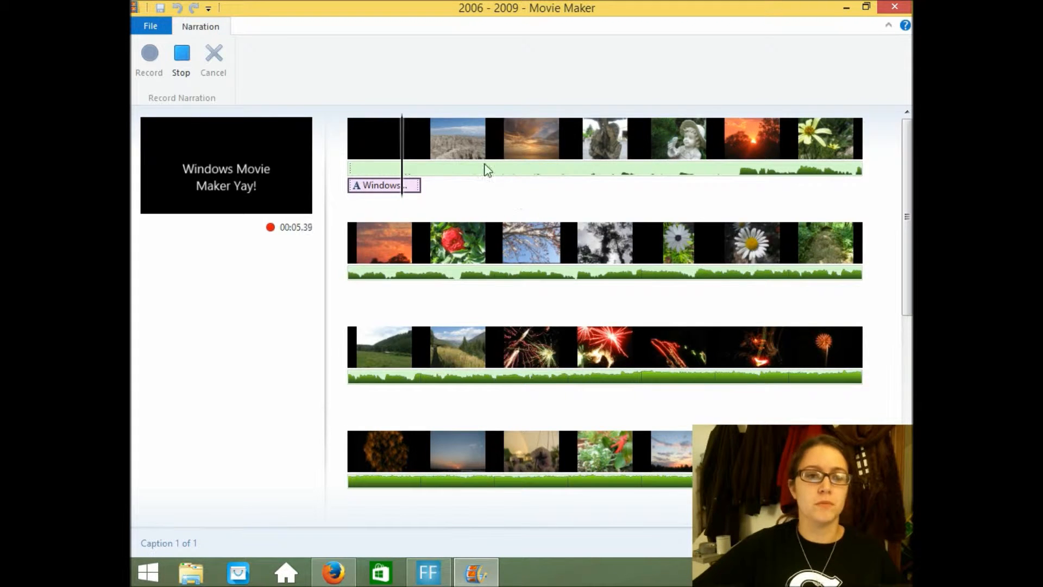
pyautogui.click(180, 64)
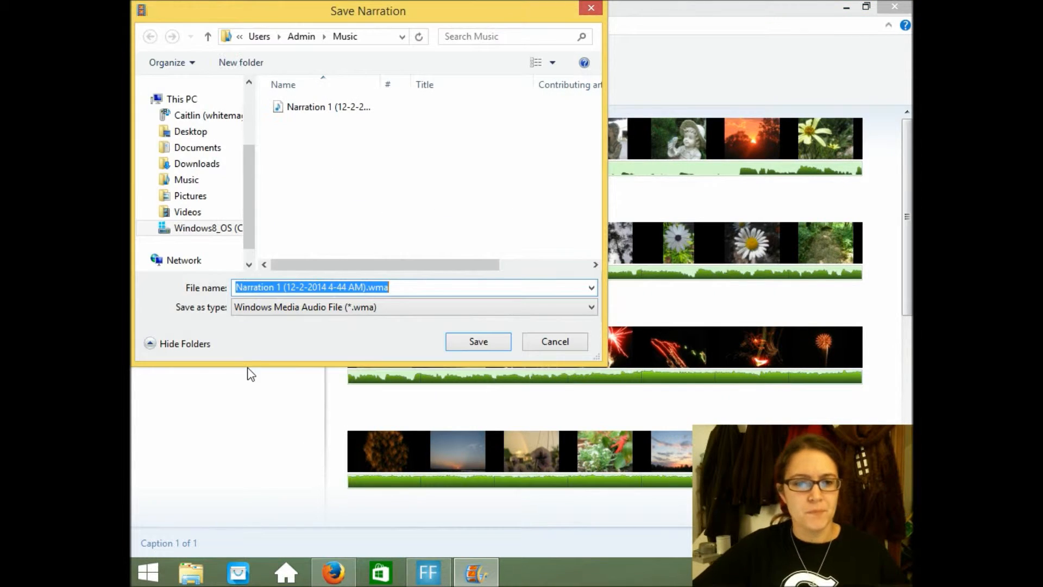
pyautogui.click(461, 342)
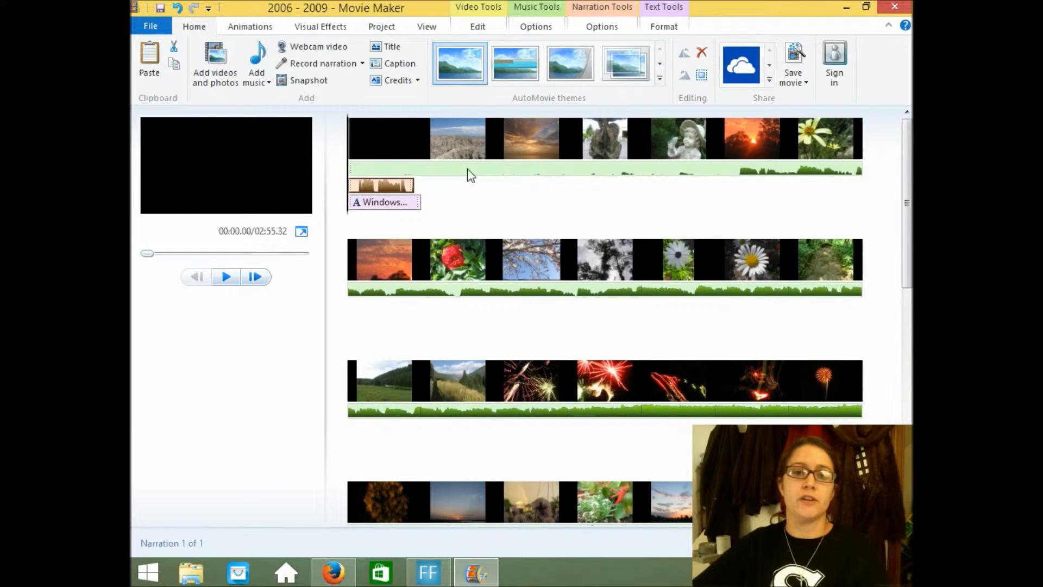
# Set the start time of the music track to 5 seconds, so it begins partway through the title slide
pyautogui.click(352, 168)
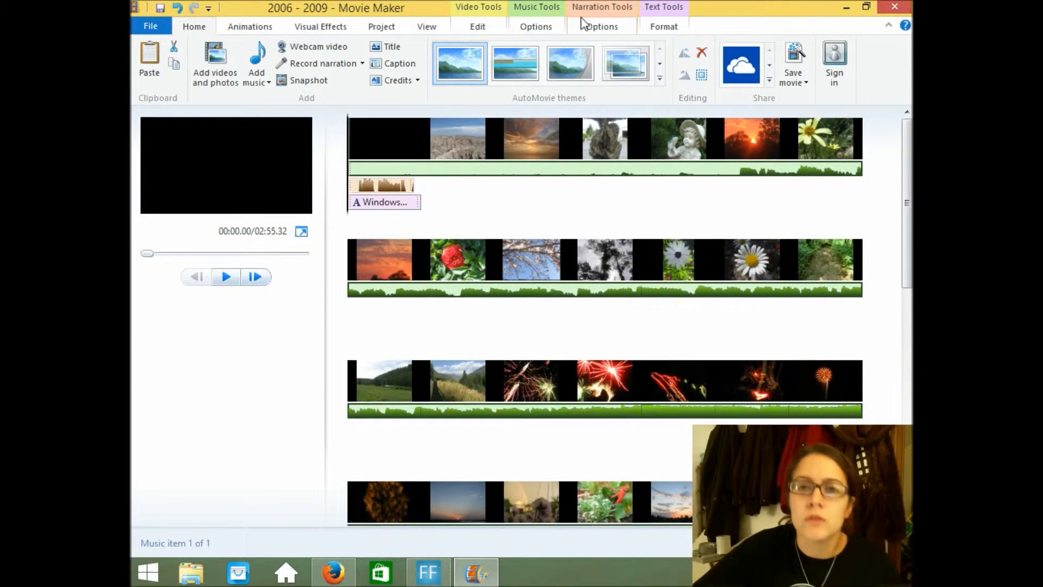
pyautogui.click(550, 14)
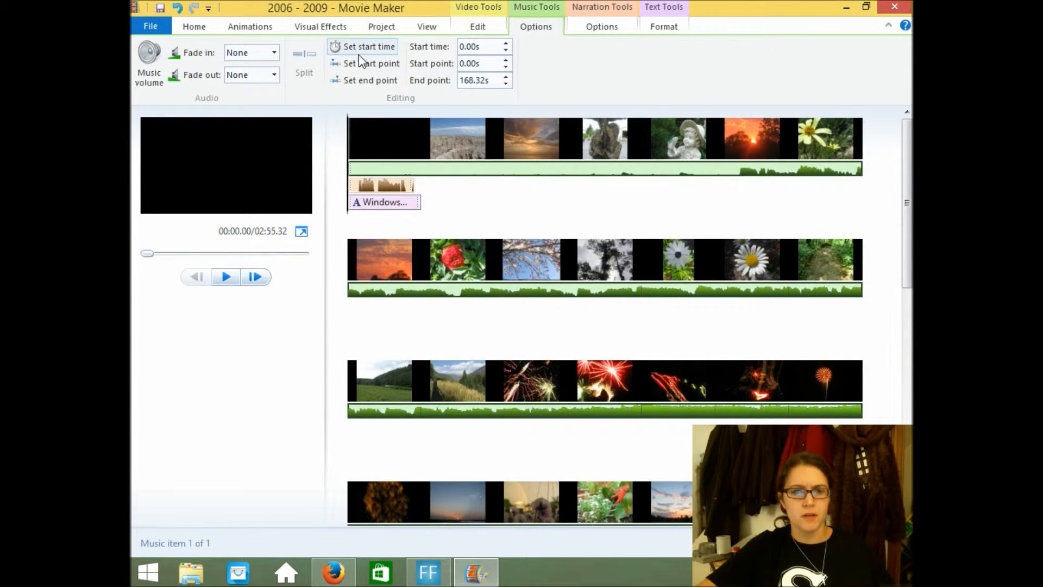
pyautogui.click(366, 177)
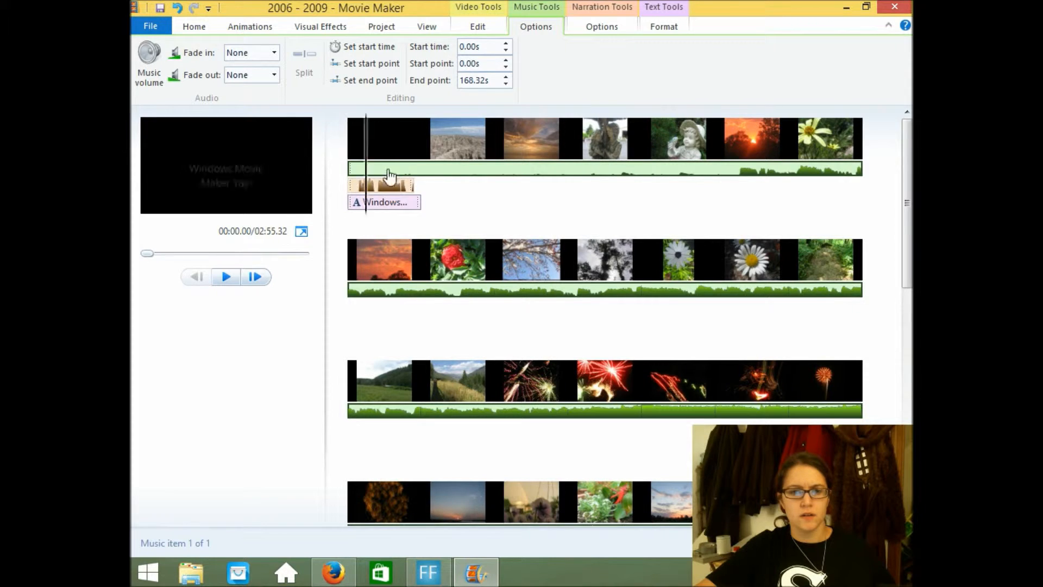
pyautogui.click(528, 173)
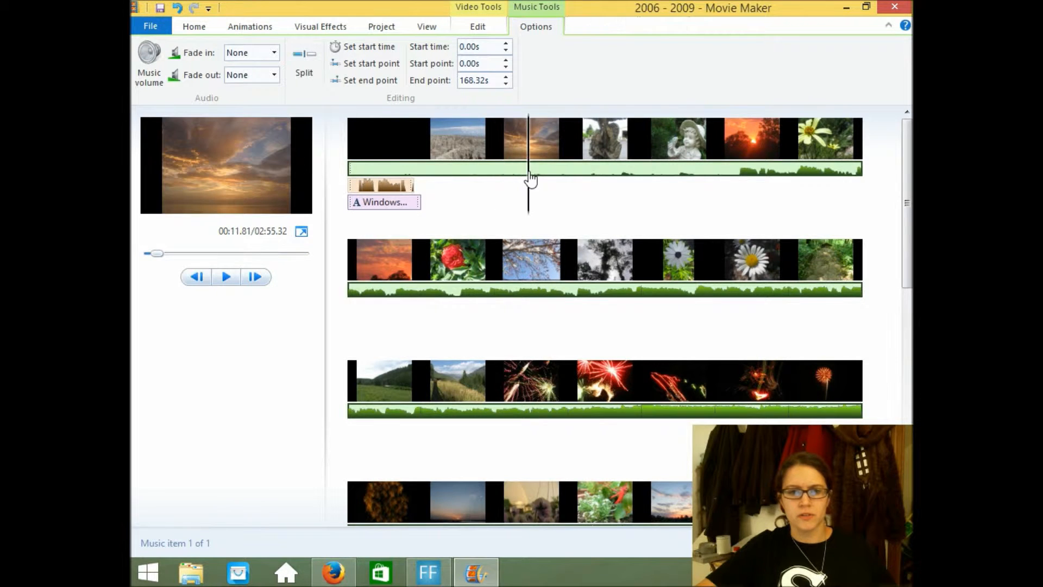
pyautogui.click(505, 43)
pyautogui.click(505, 44)
pyautogui.click(506, 43)
pyautogui.click(506, 44)
pyautogui.click(506, 44)
pyautogui.click(505, 44)
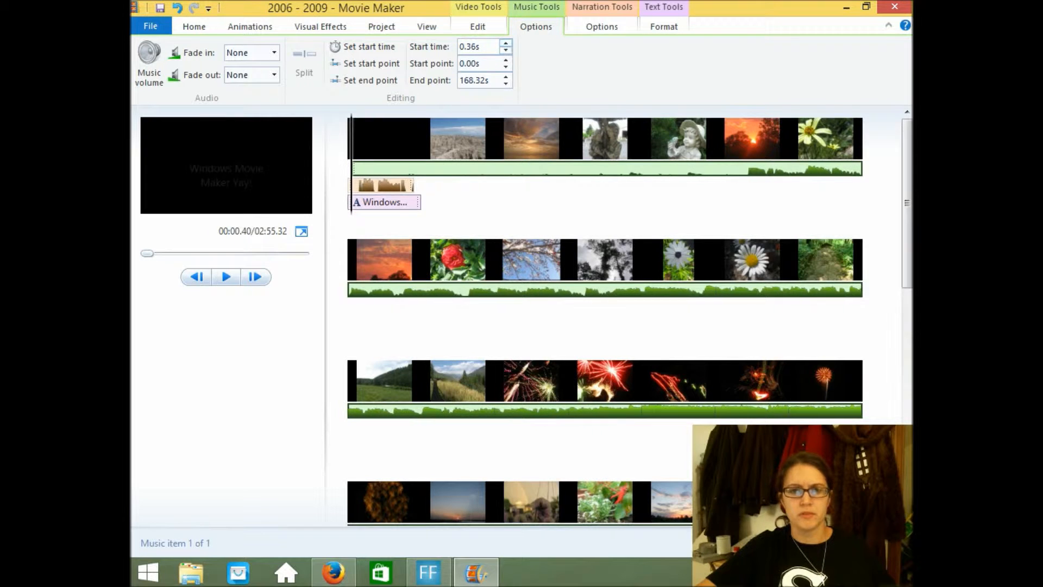
pyautogui.moveTo(483, 48); pyautogui.dragTo(430, 49)
pyautogui.write('5.')
pyautogui.press('Return')
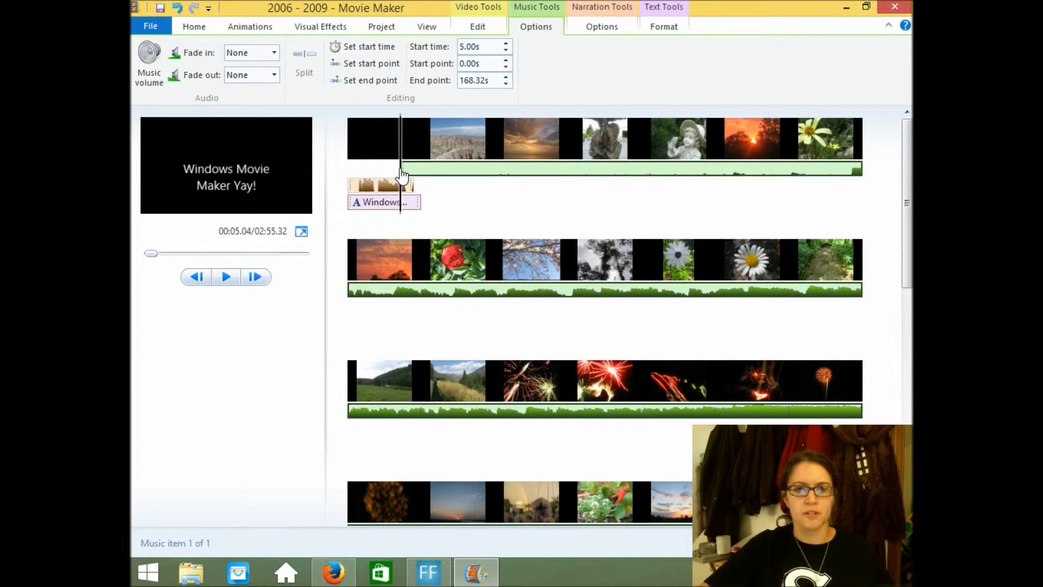
# Set the music track's start point to 3.44 s, using a playhead position over the badlands photo
pyautogui.click(350, 65)
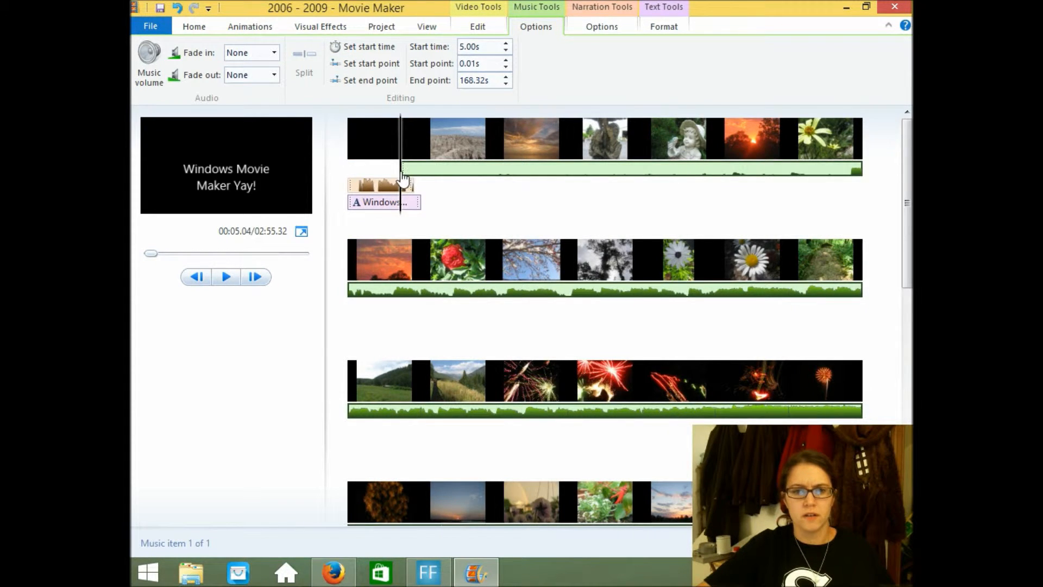
pyautogui.click(455, 169)
pyautogui.click(382, 65)
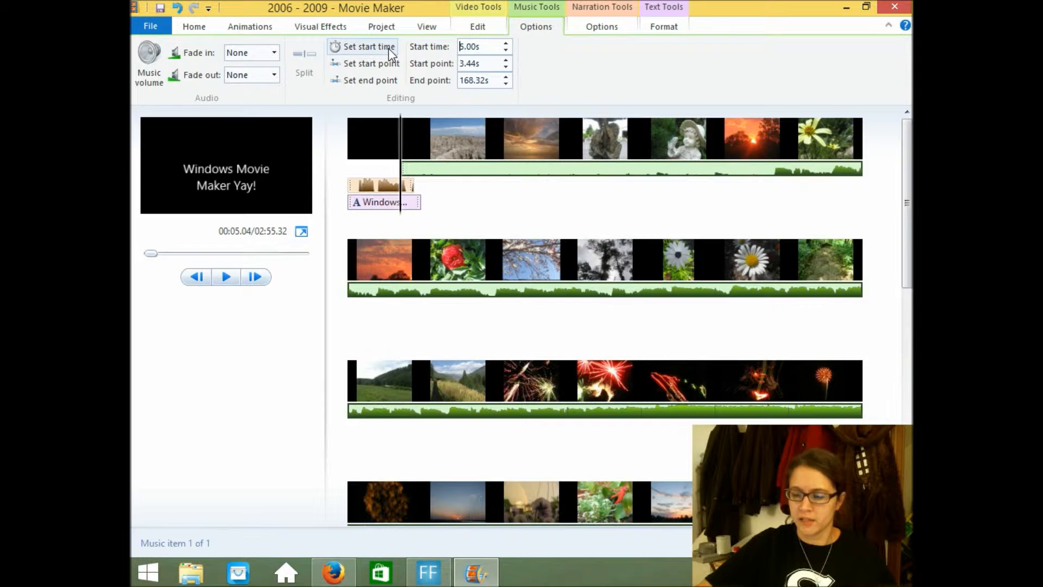
# Set the trimmed music track's start time to 0 so it plays from the start of the title slide
pyautogui.click(460, 47)
pyautogui.doubleClick(480, 46)
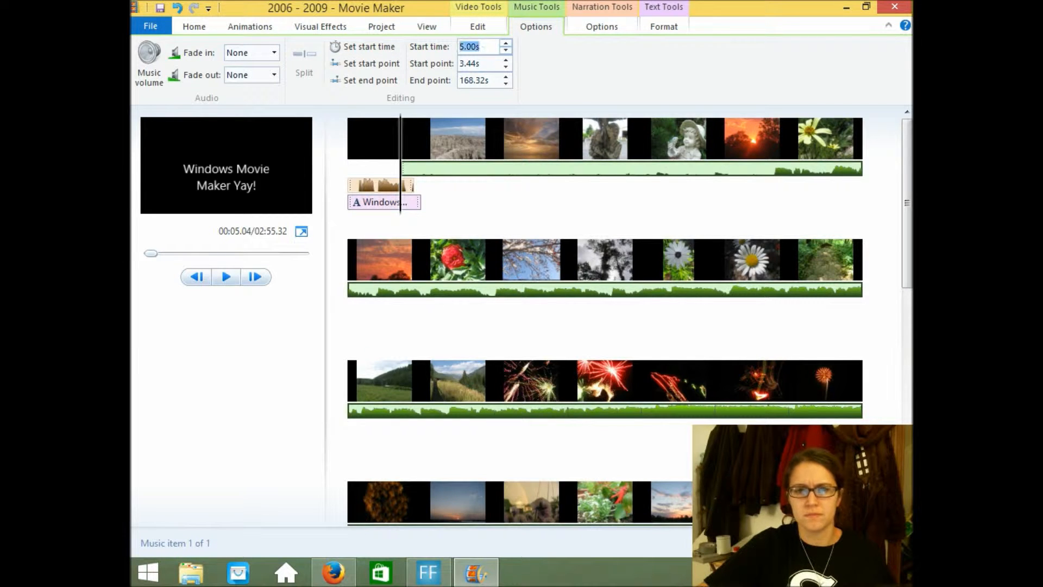
pyautogui.write('0')
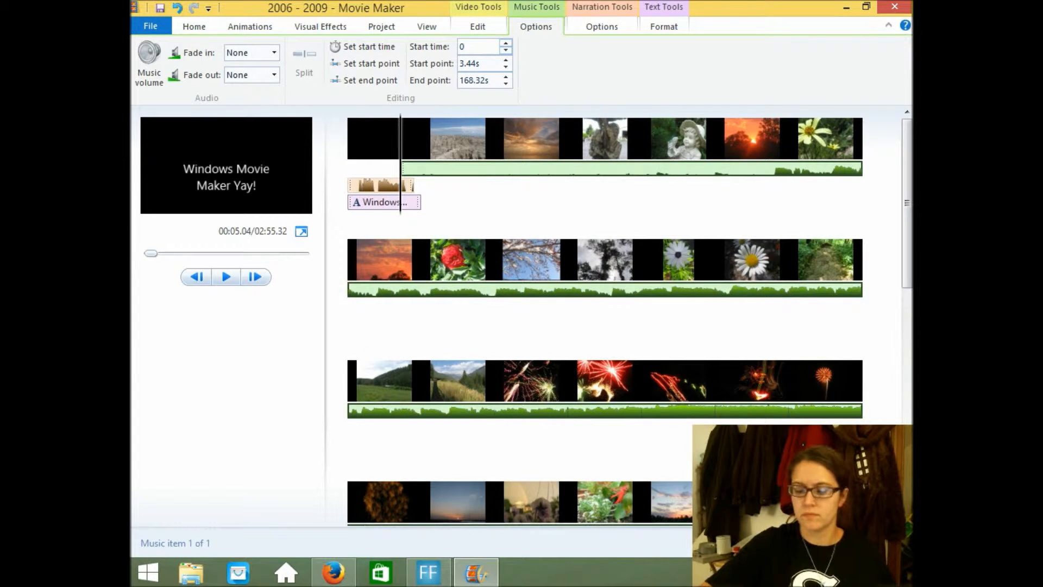
pyautogui.press('Return')
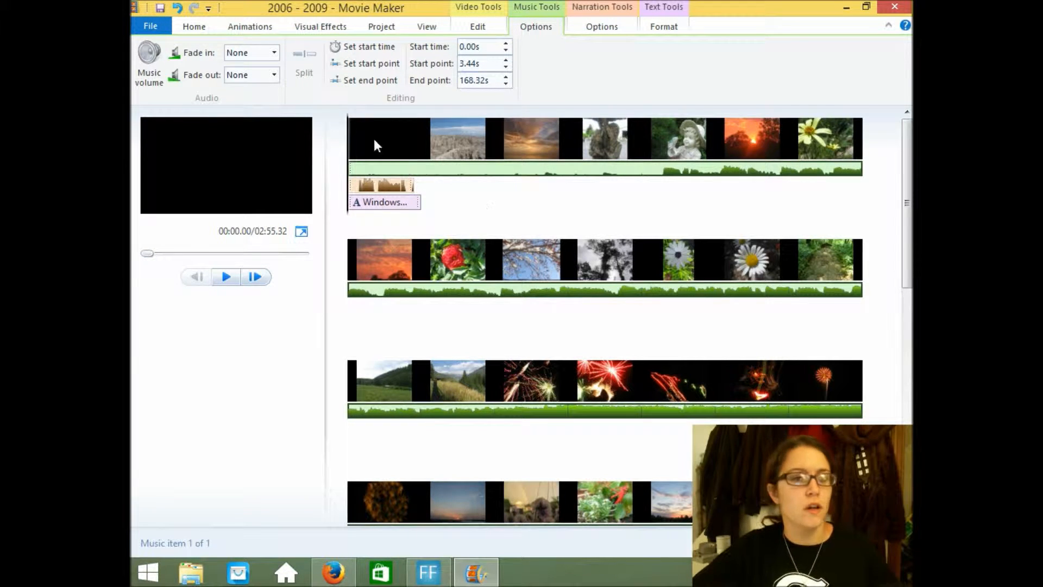
# Try the music volume at its maximum and minimum, and return it to the middle
pyautogui.click(154, 81)
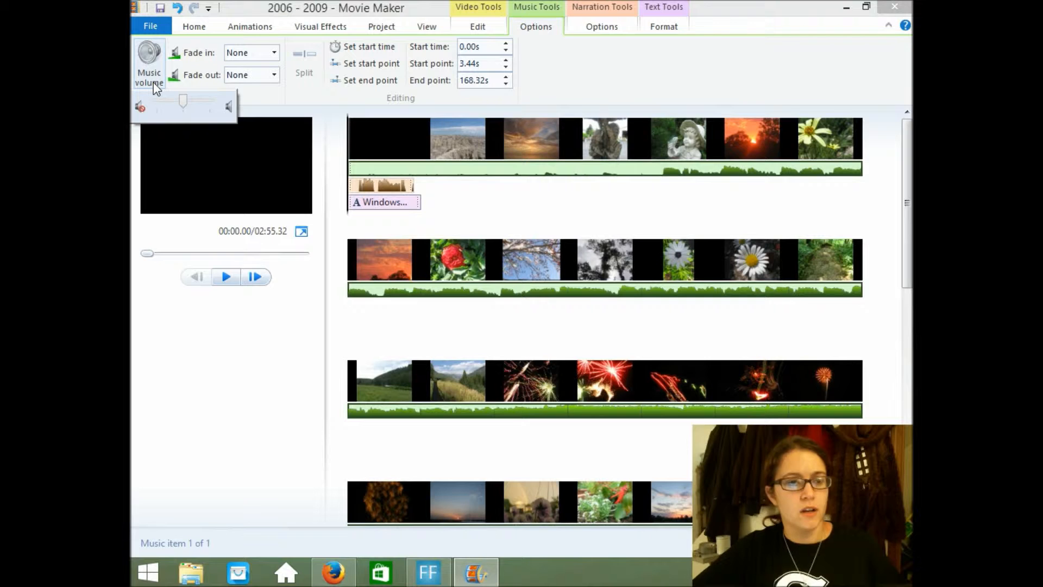
pyautogui.moveTo(183, 106); pyautogui.dragTo(251, 100)
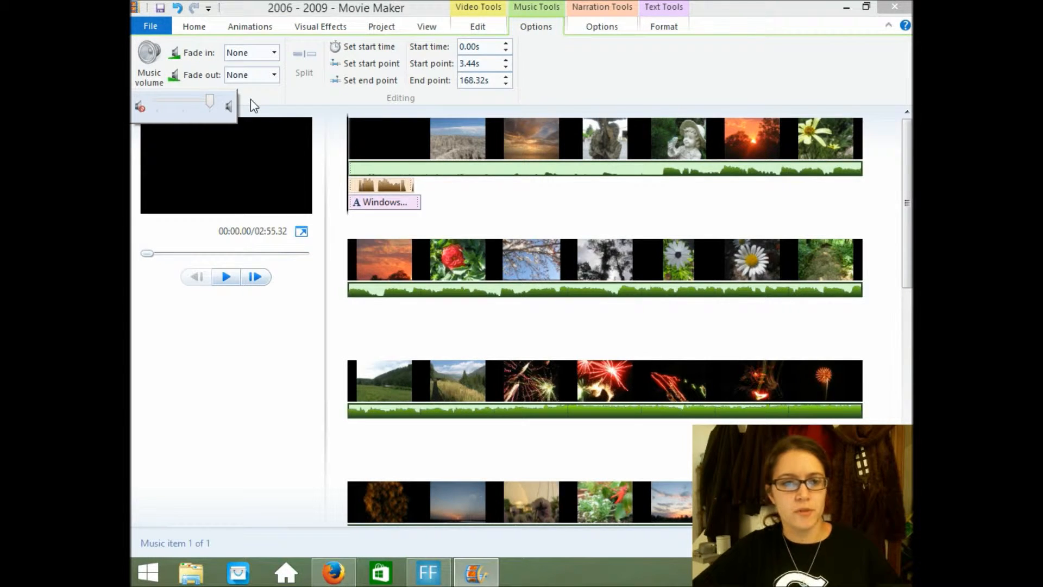
pyautogui.moveTo(211, 104); pyautogui.dragTo(141, 107)
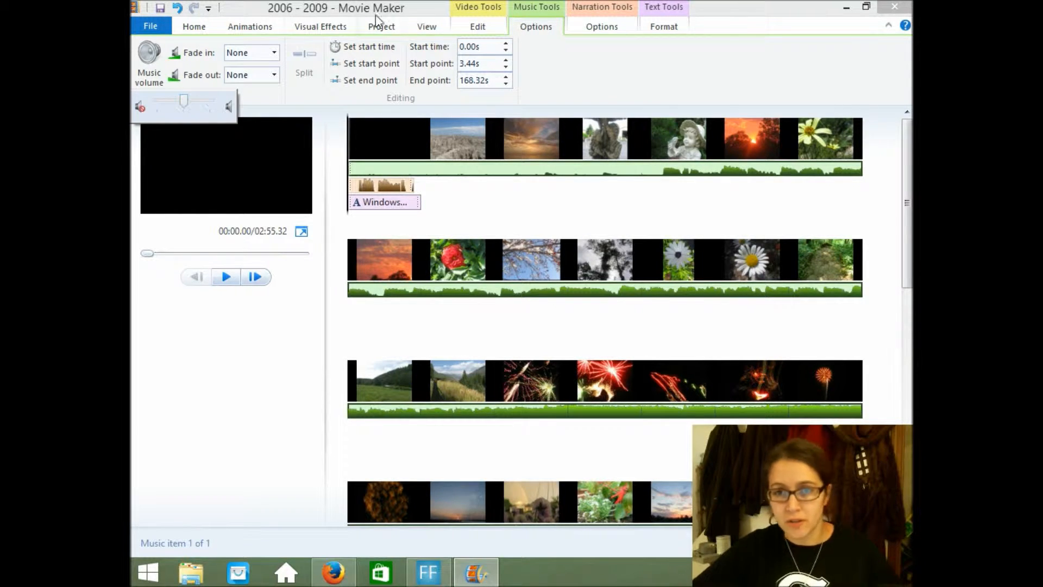
# Examine the title slide's video editing settings and the volume controls of the narration and the music
pyautogui.click(491, 28)
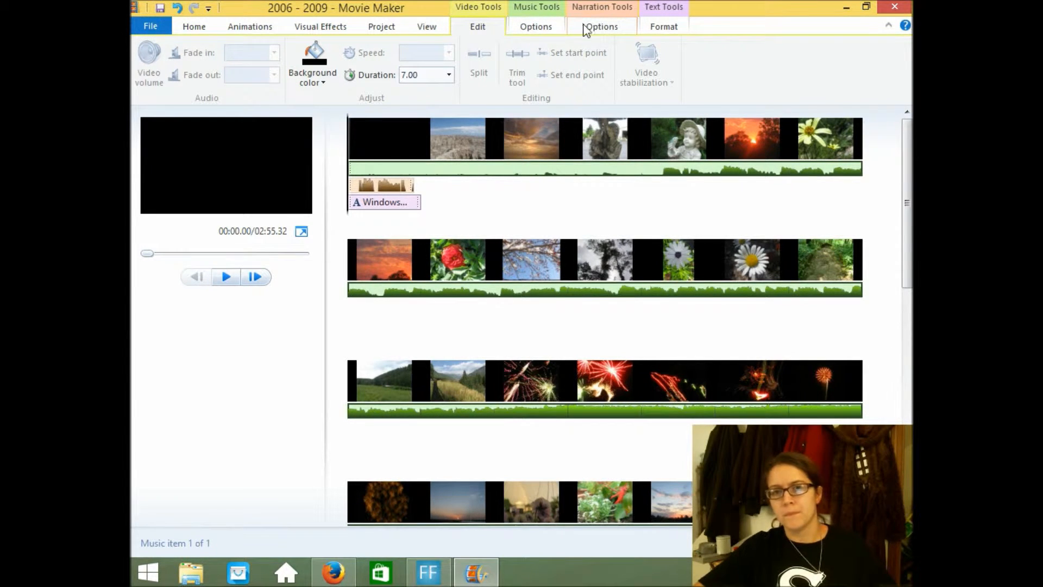
pyautogui.click(599, 28)
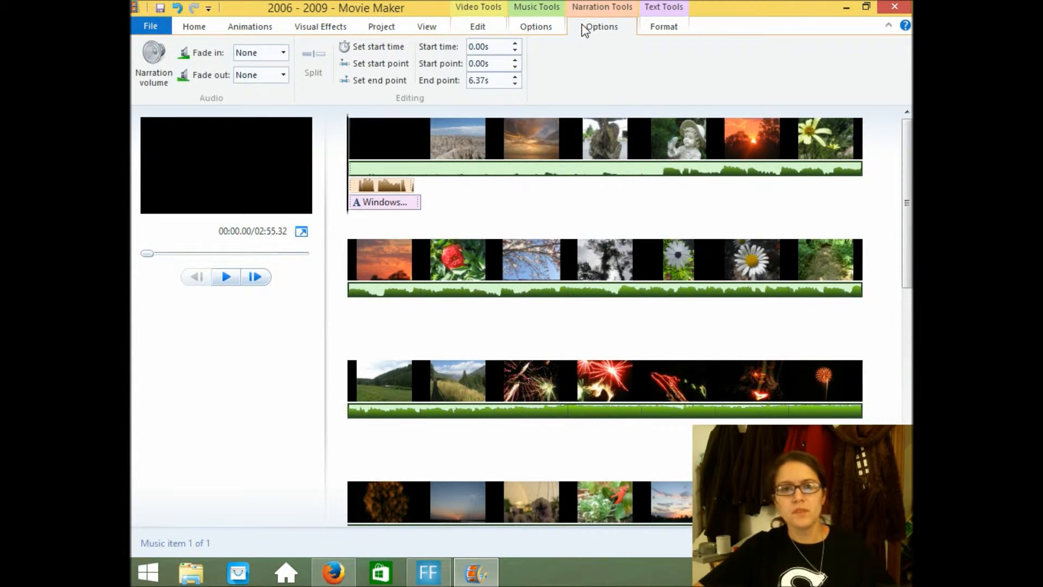
pyautogui.click(156, 75)
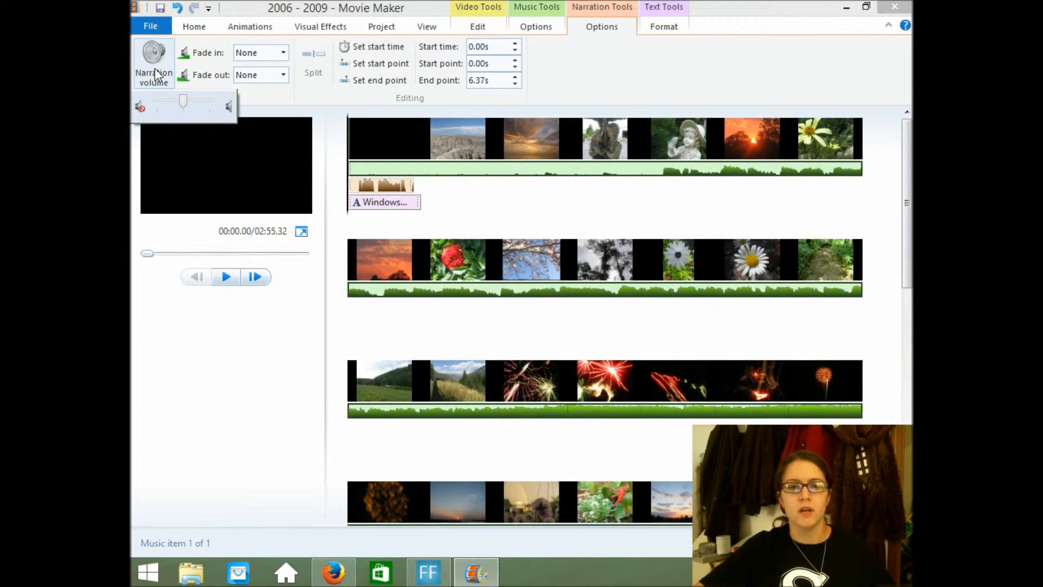
pyautogui.click(443, 212)
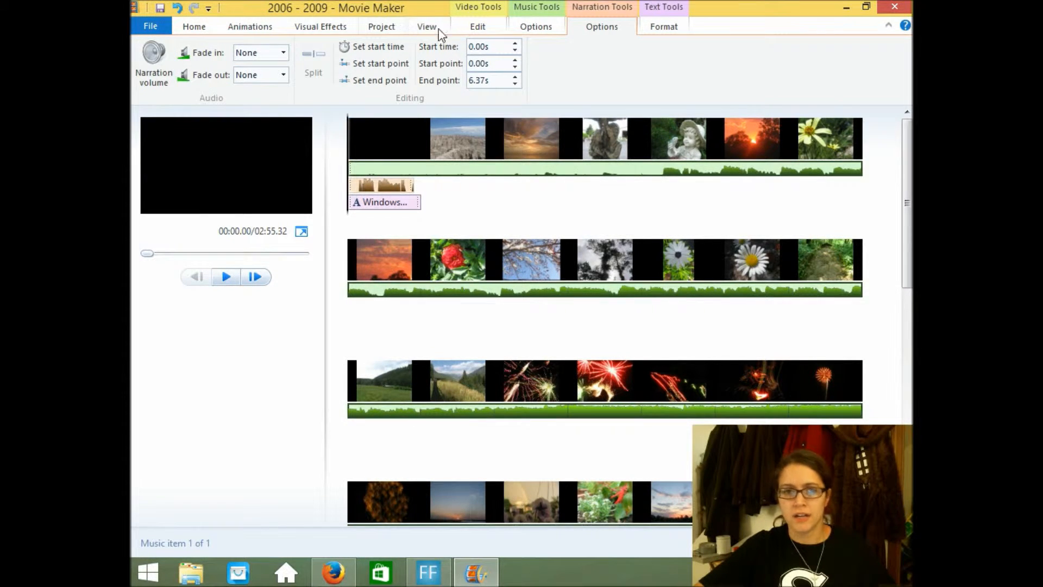
pyautogui.click(471, 27)
pyautogui.click(539, 30)
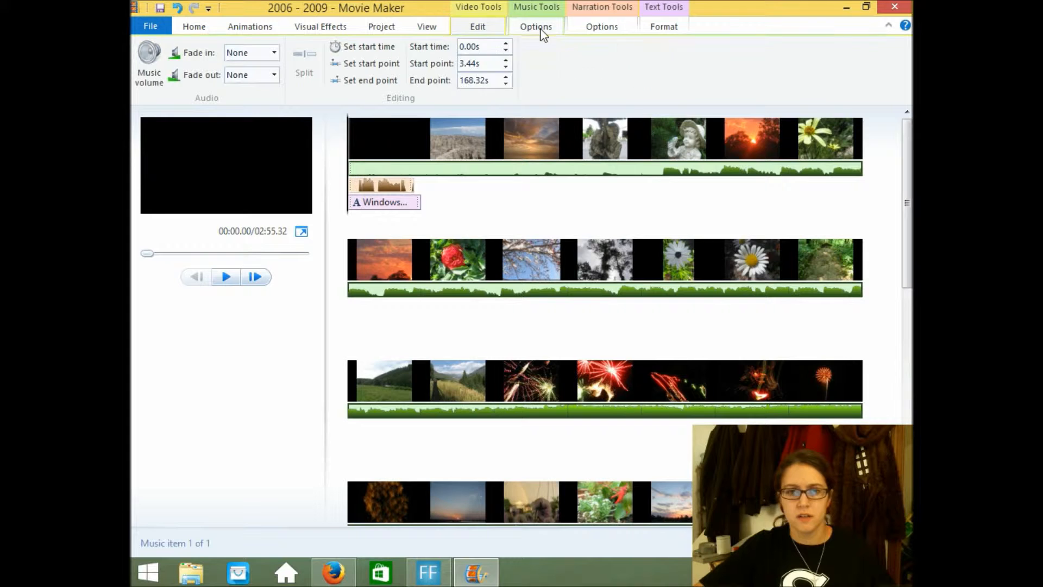
pyautogui.click(149, 71)
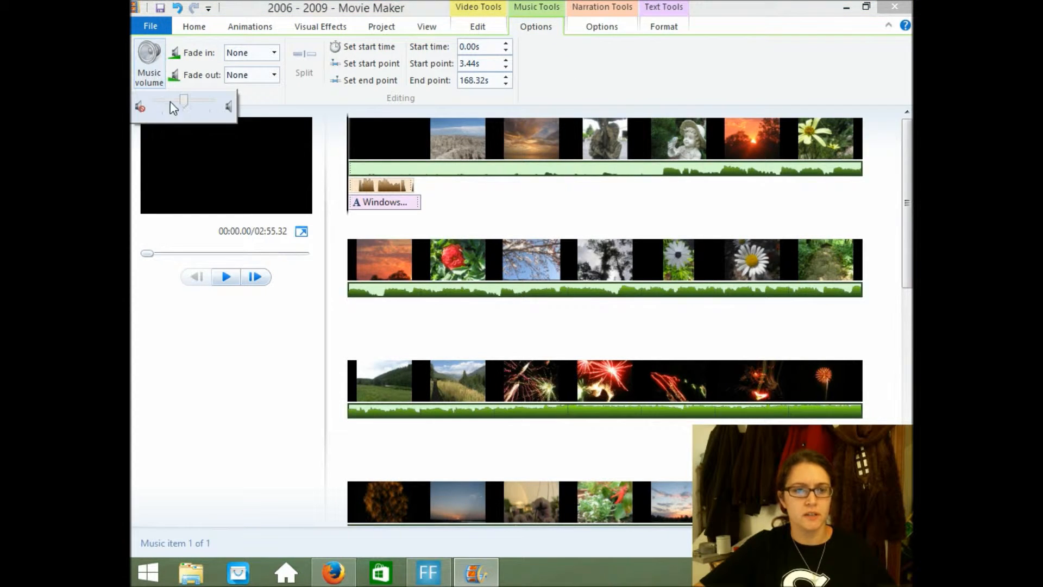
# Set both the fade in and the fade out of the narration to Medium
pyautogui.click(597, 24)
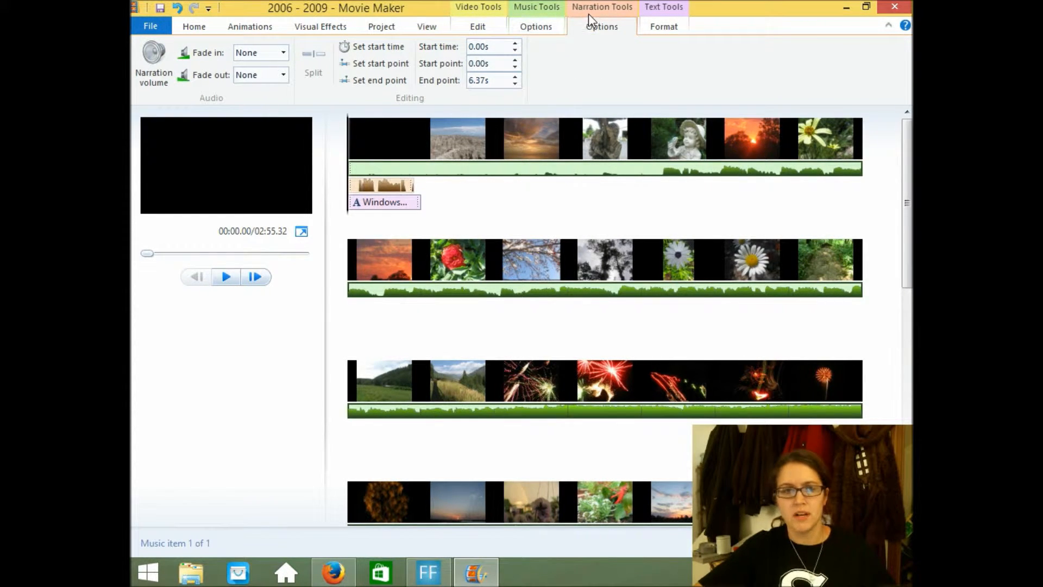
pyautogui.click(153, 65)
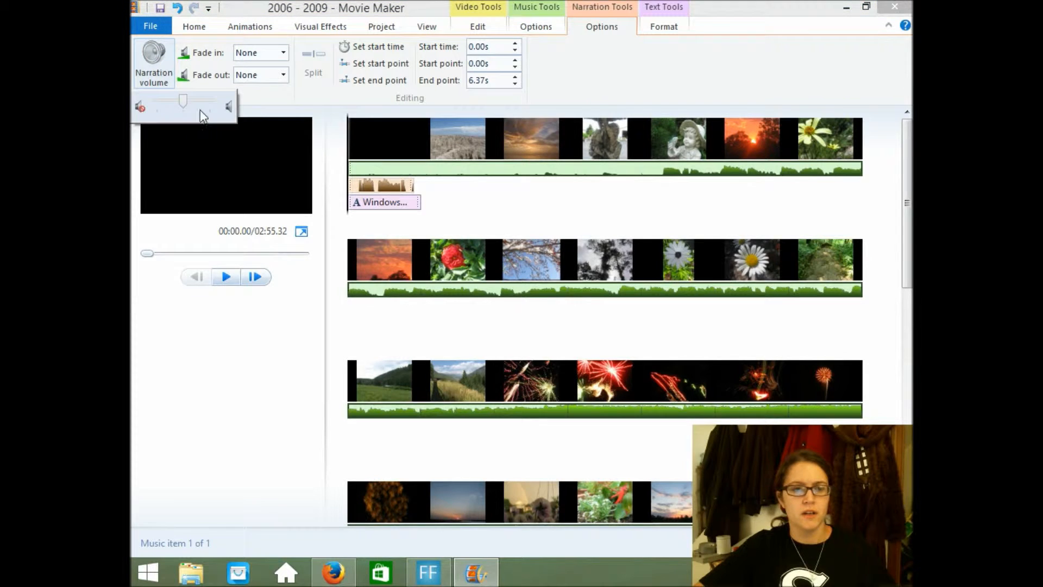
pyautogui.click(246, 52)
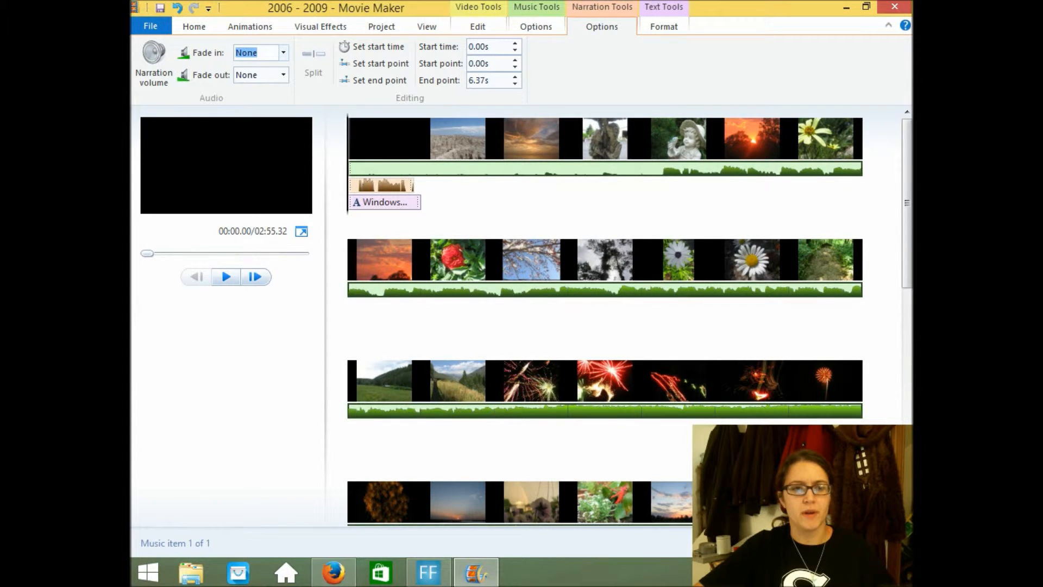
pyautogui.click(283, 53)
pyautogui.click(265, 99)
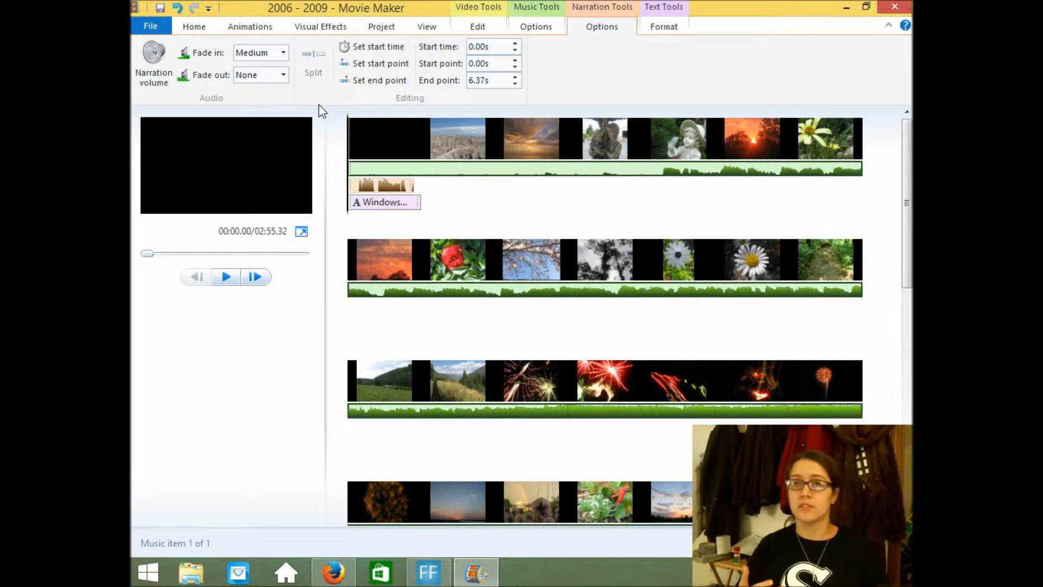
pyautogui.click(283, 75)
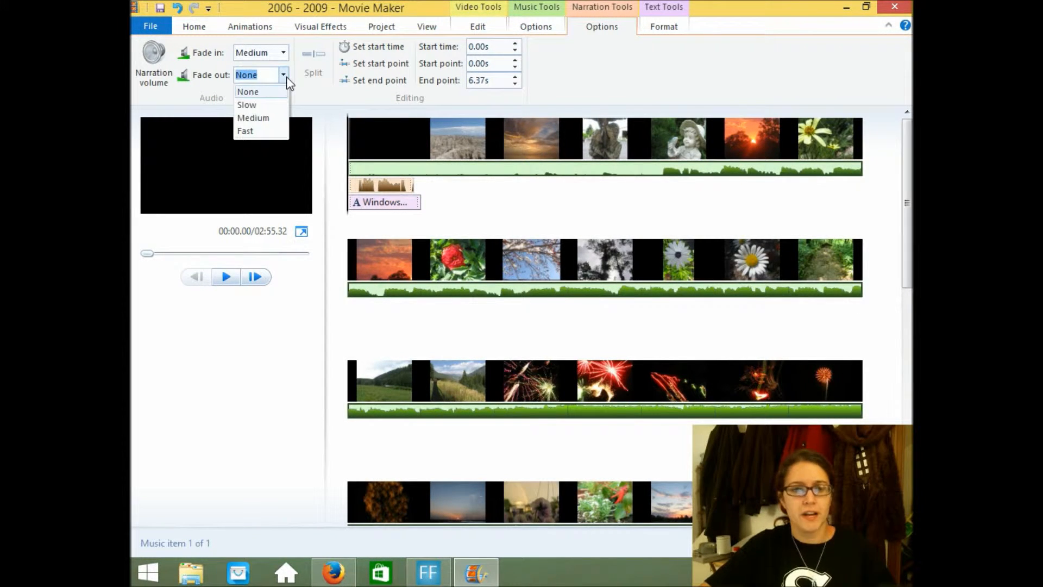
pyautogui.click(260, 117)
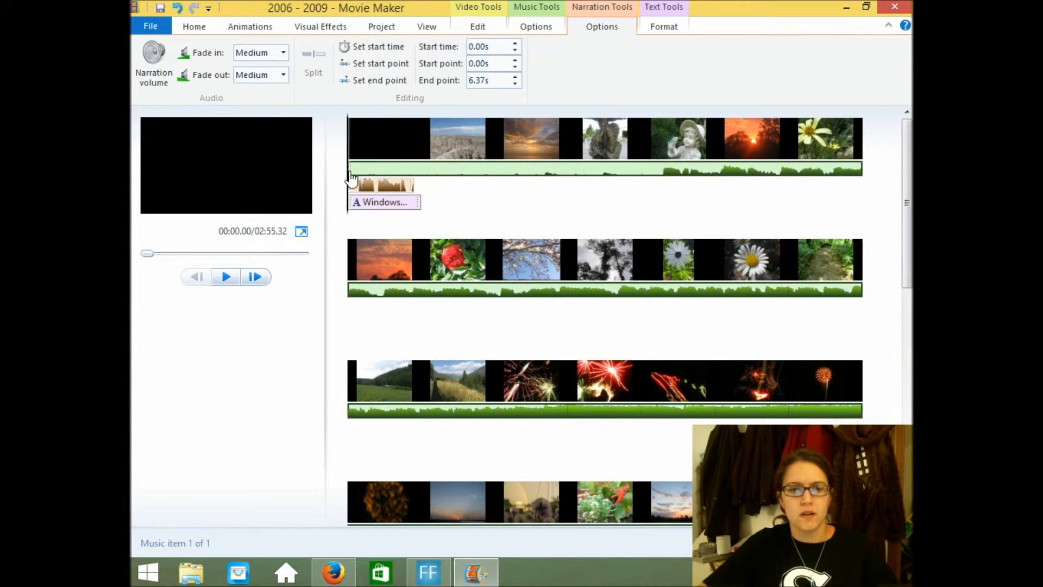
# Split the music track at about 7.4 s, where the badlands photo begins
pyautogui.click(534, 27)
pyautogui.click(504, 27)
pyautogui.click(532, 27)
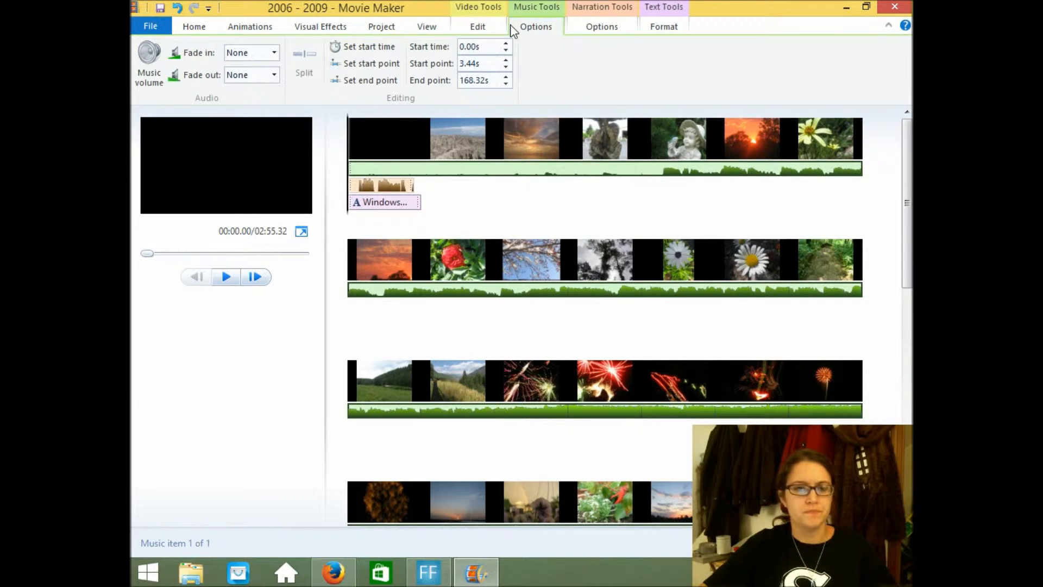
pyautogui.moveTo(348, 175); pyautogui.dragTo(428, 172)
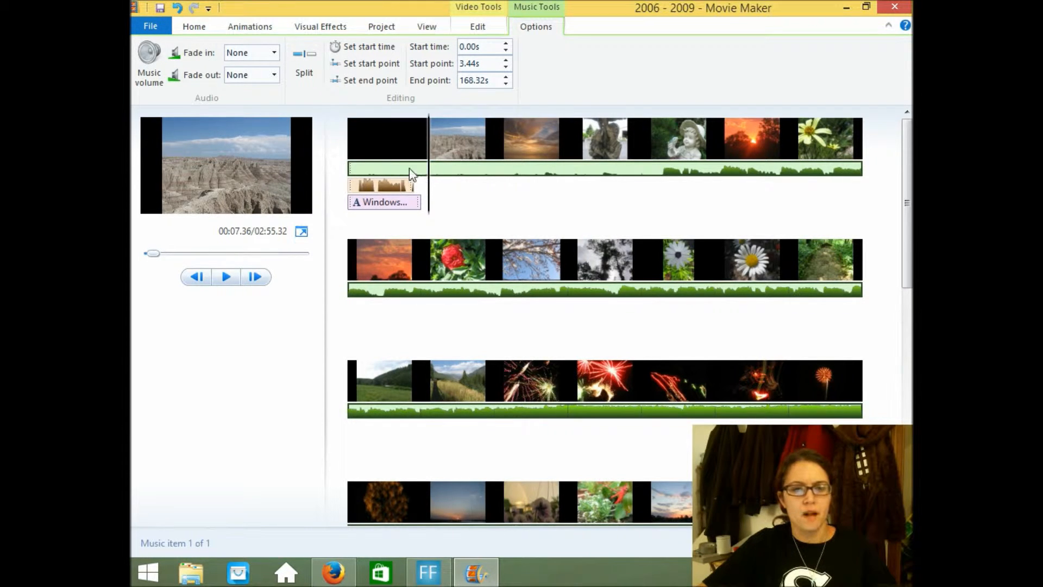
pyautogui.click(310, 64)
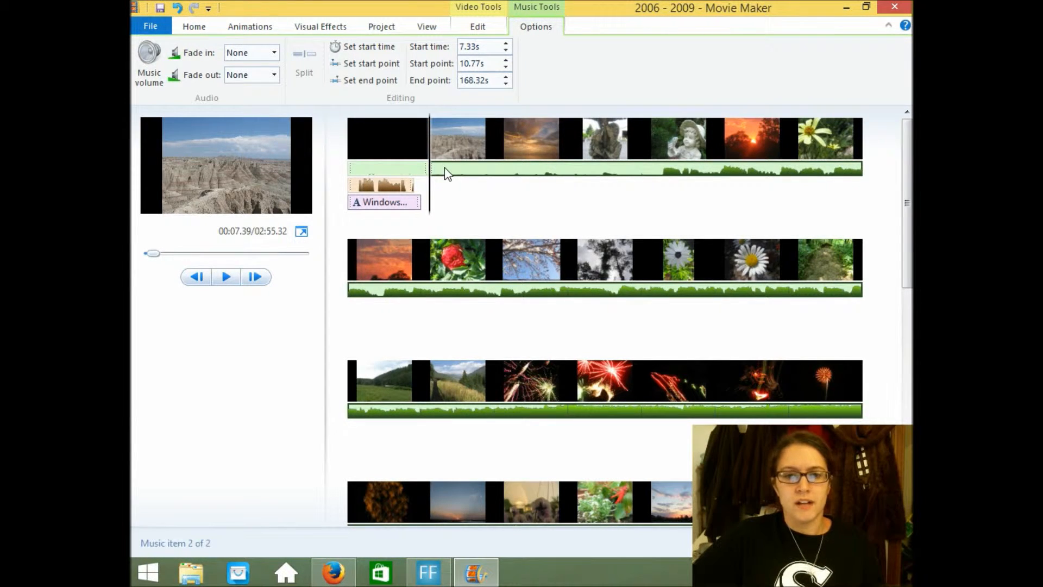
# Lower the volume of the first music piece, under the title slide, to its minimum
pyautogui.click(407, 172)
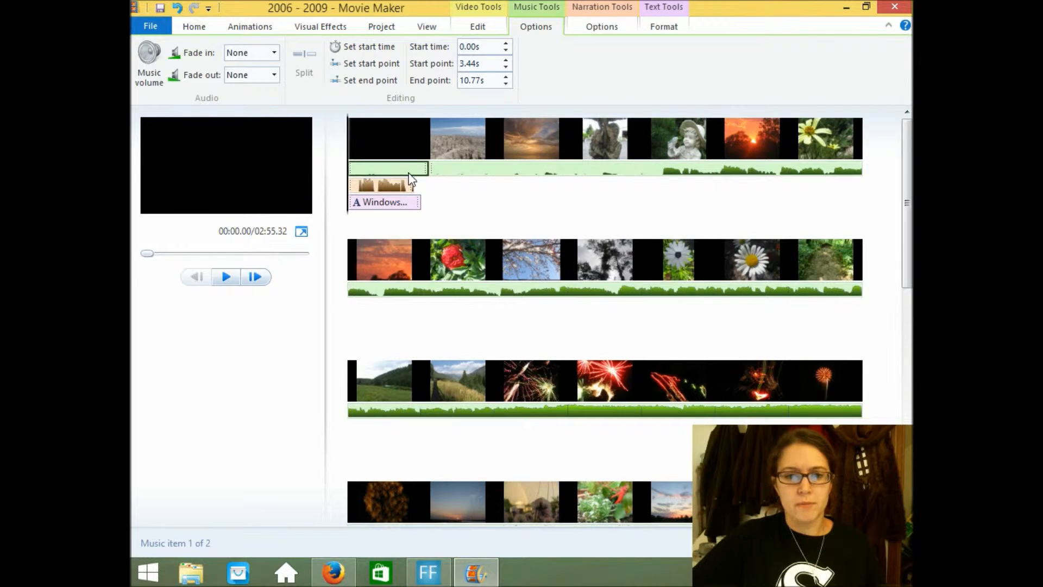
pyautogui.click(459, 174)
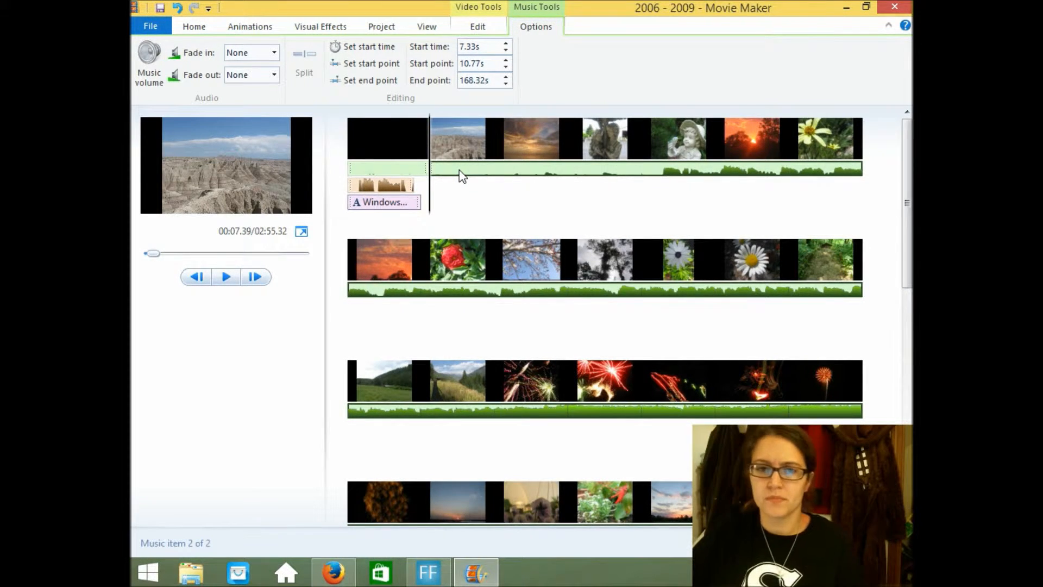
pyautogui.click(376, 171)
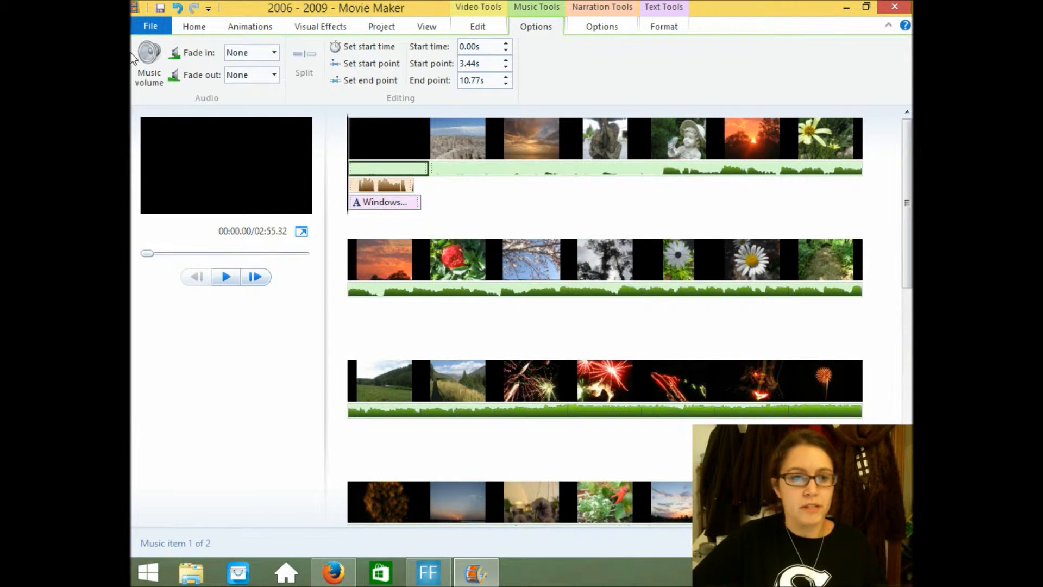
pyautogui.click(146, 69)
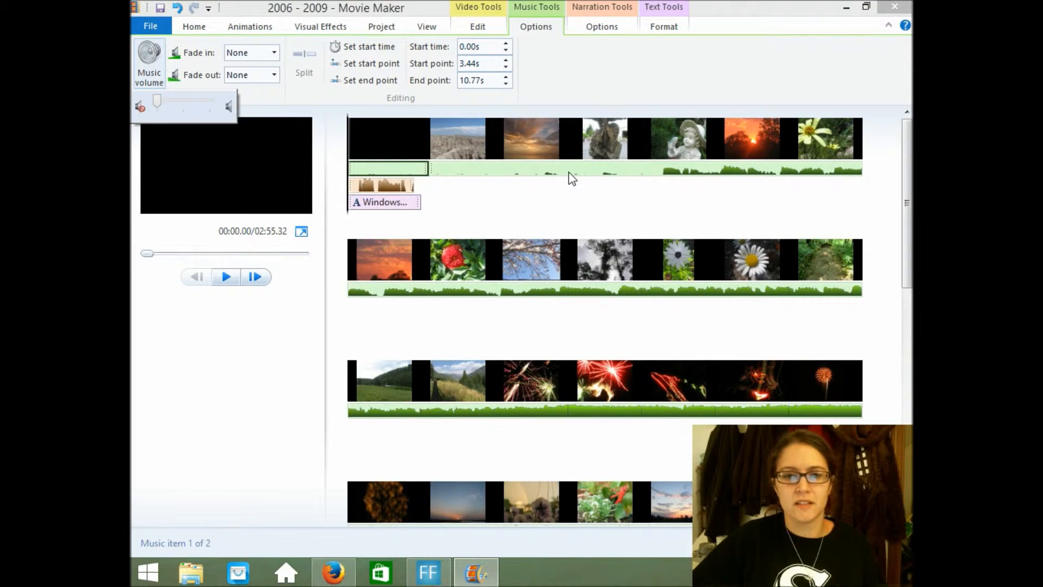
# Set the fade in of the second music piece, which starts under the badlands photo, to Medium
pyautogui.click(571, 178)
pyautogui.click(145, 60)
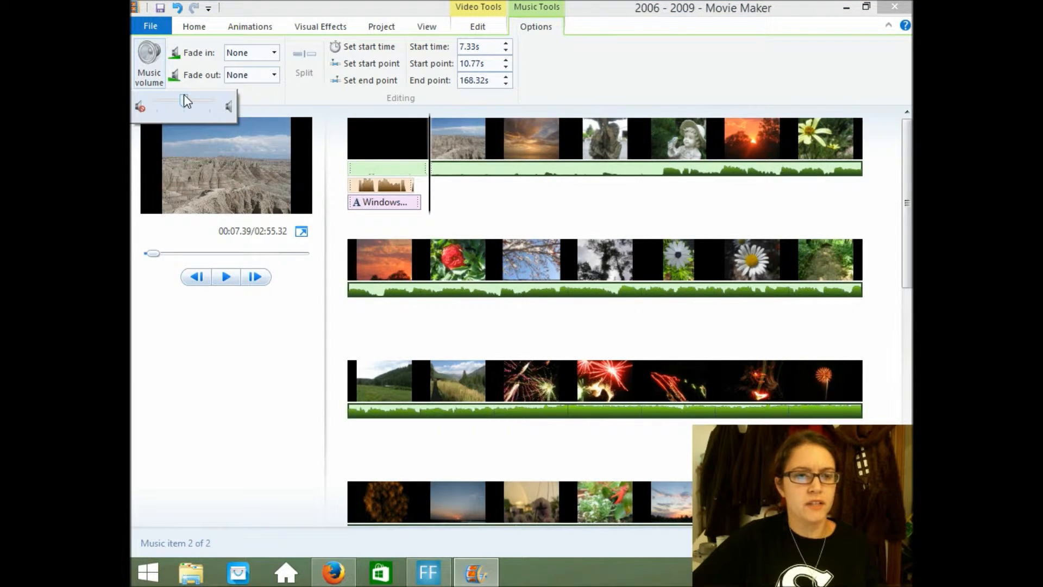
pyautogui.click(273, 53)
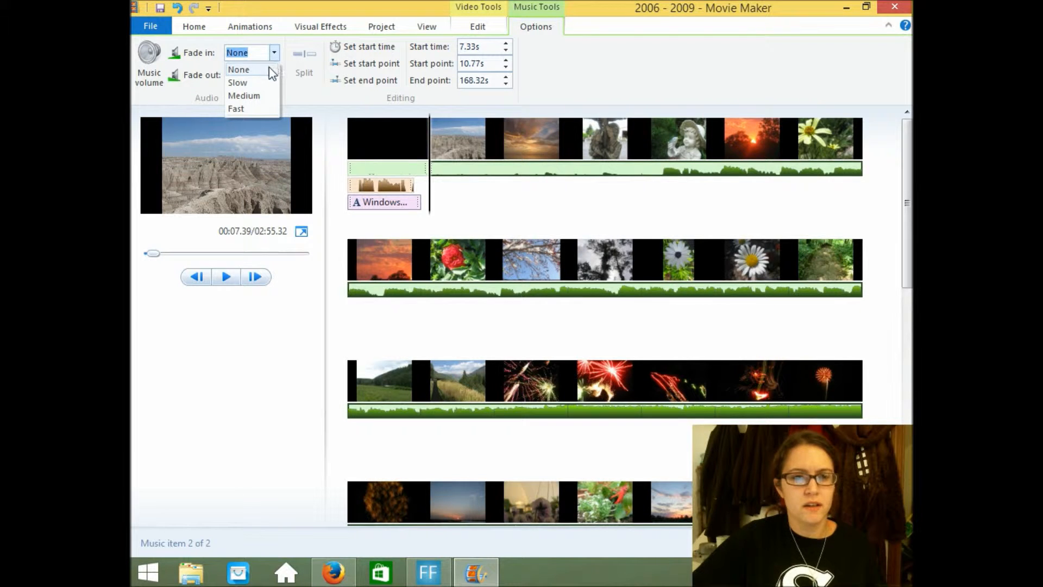
pyautogui.click(263, 96)
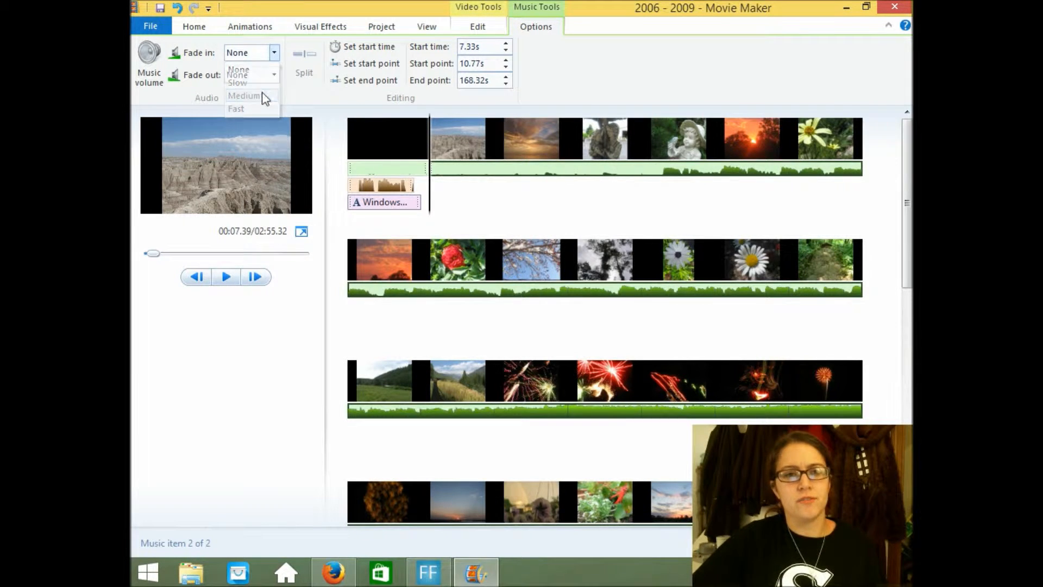
# Play the movie from the title slide into the third slide to check the narration and music balance
pyautogui.click(384, 131)
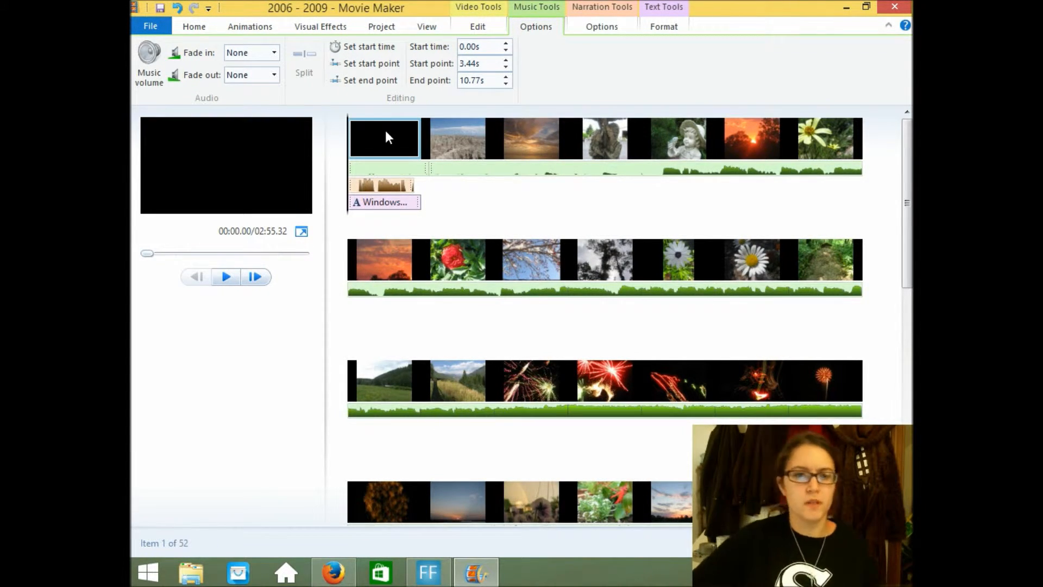
pyautogui.click(224, 277)
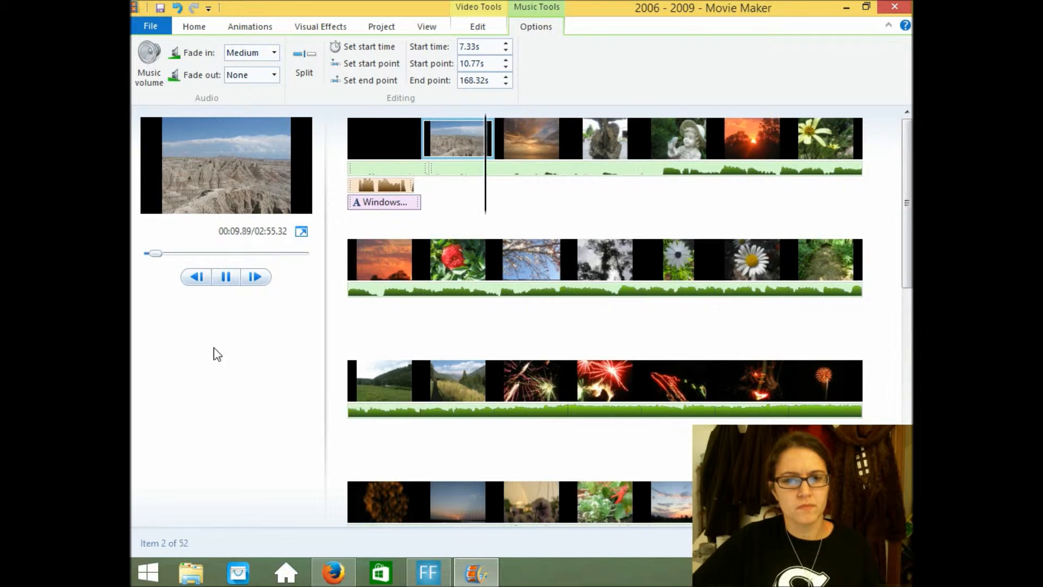
pyautogui.click(224, 279)
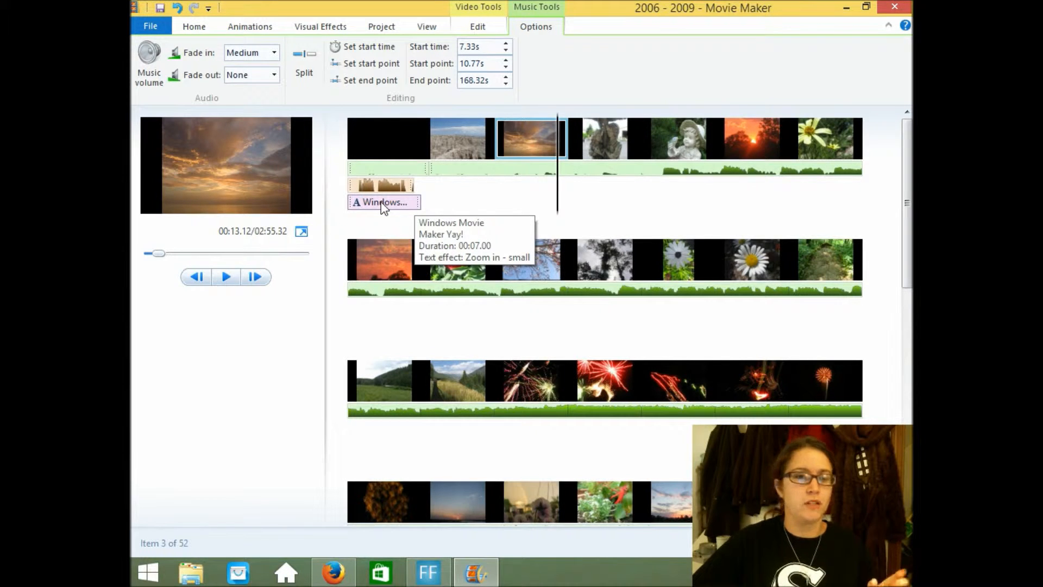
# Add a caption reading "Hi I'm Text!" to the golden cloudy sky photo at about 13.1 s
pyautogui.click(202, 28)
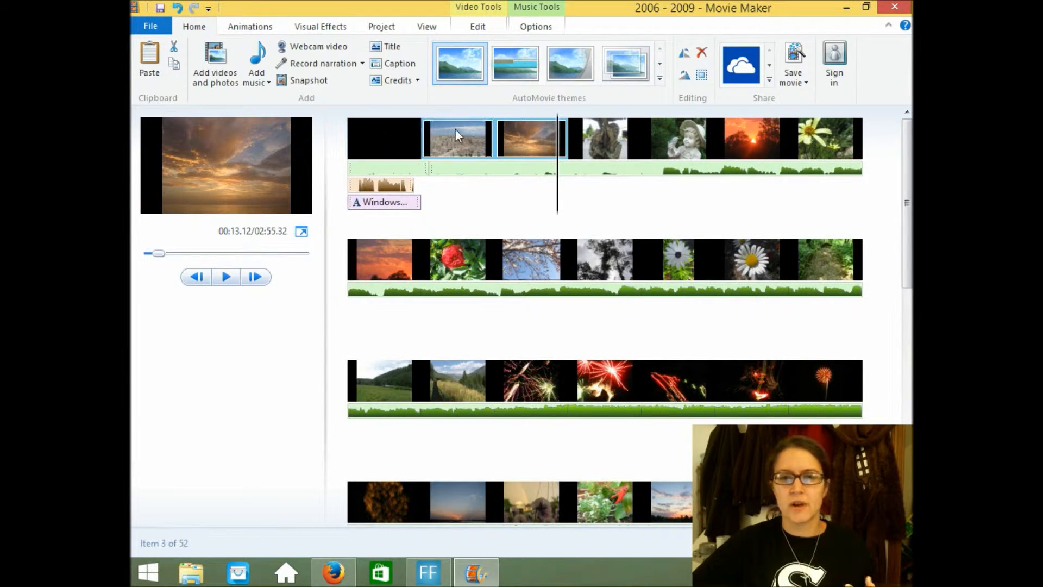
pyautogui.click(395, 64)
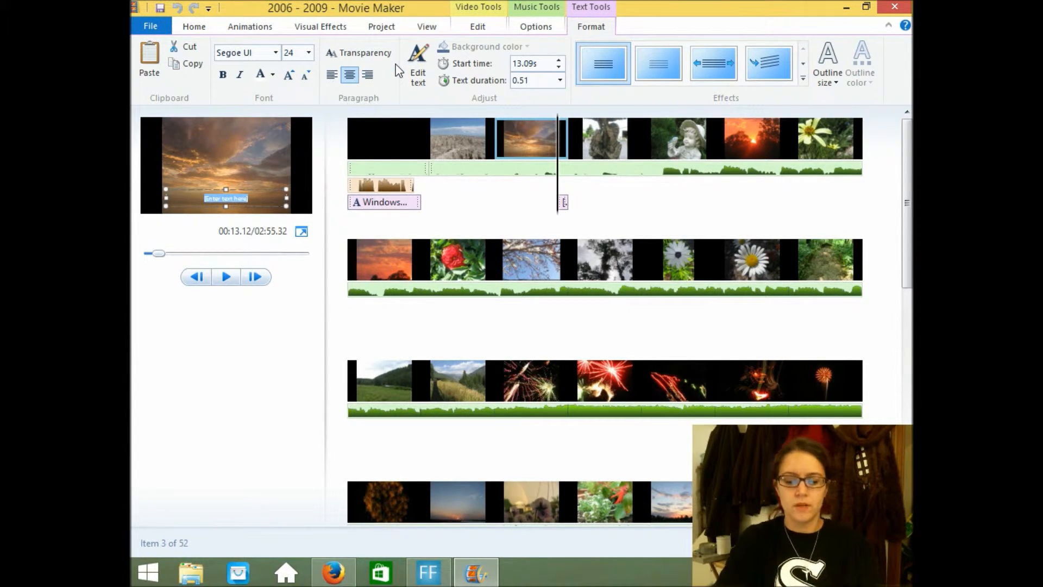
pyautogui.click(227, 198)
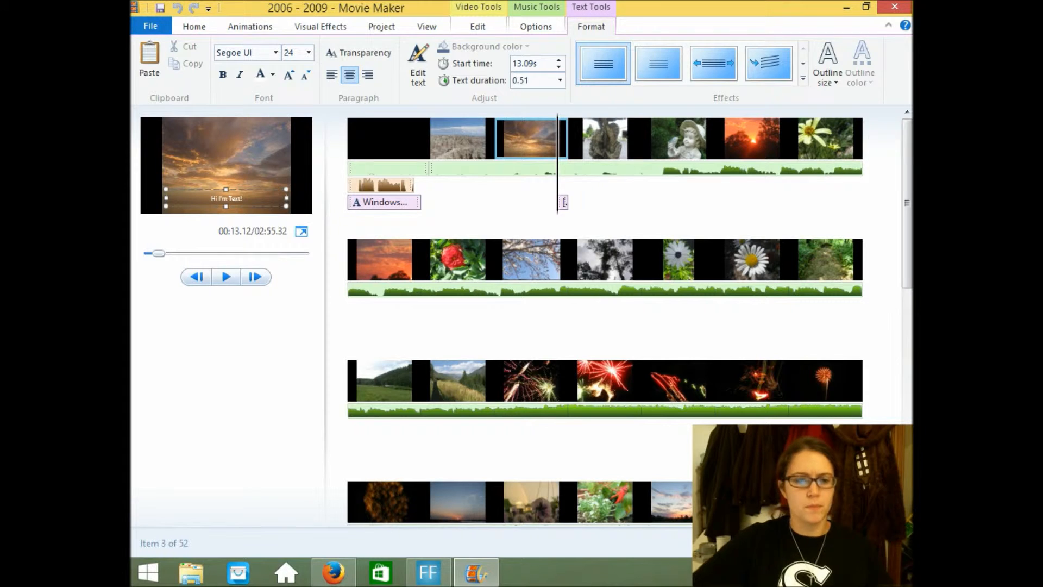
# Enlarge the preview area and move the "Hi I'm Text!" caption up to the upper middle of the photo
pyautogui.moveTo(325, 308); pyautogui.dragTo(484, 329)
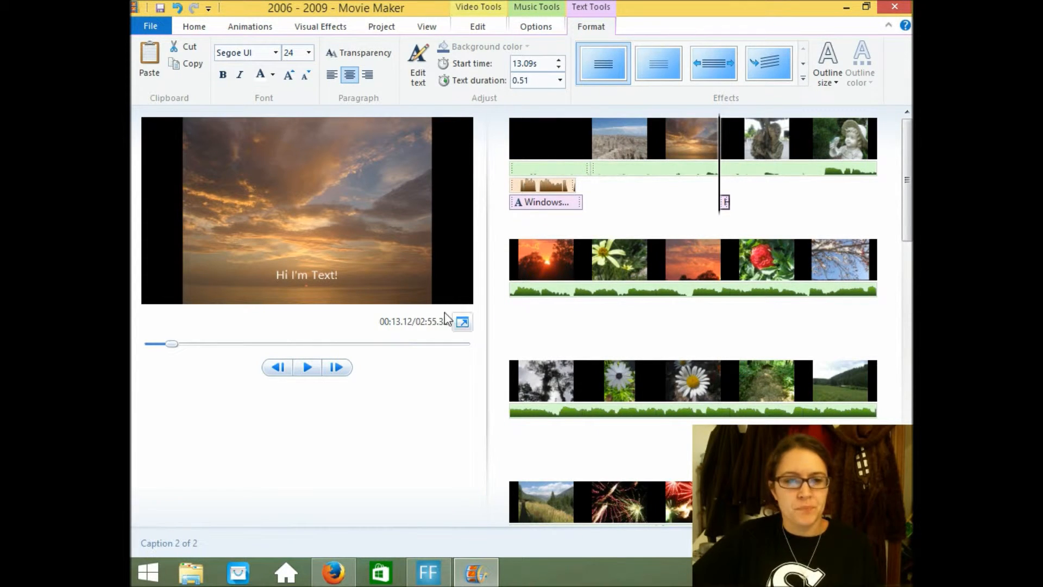
pyautogui.click(277, 273)
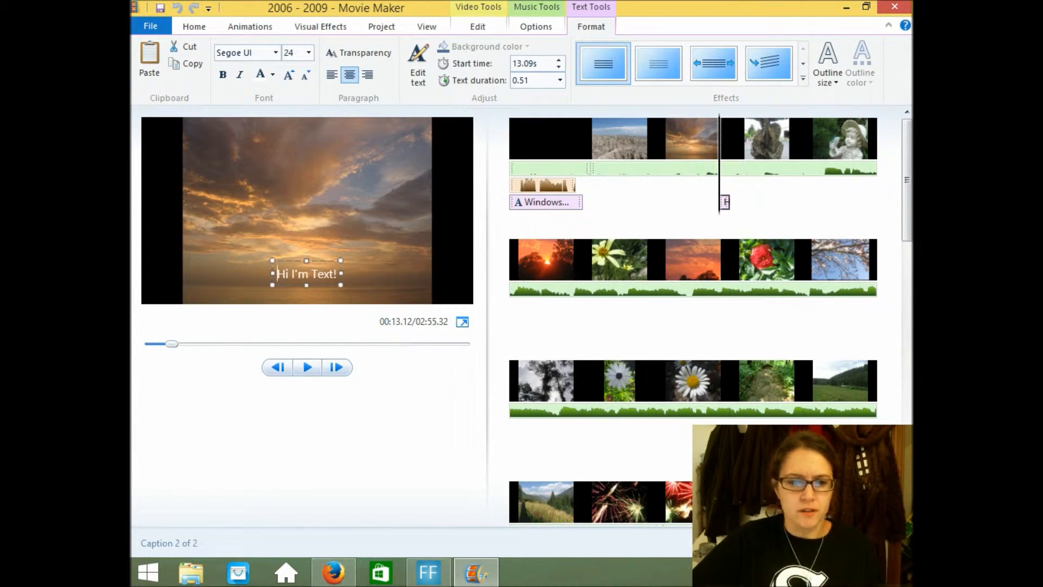
pyautogui.moveTo(322, 271); pyautogui.dragTo(402, 183)
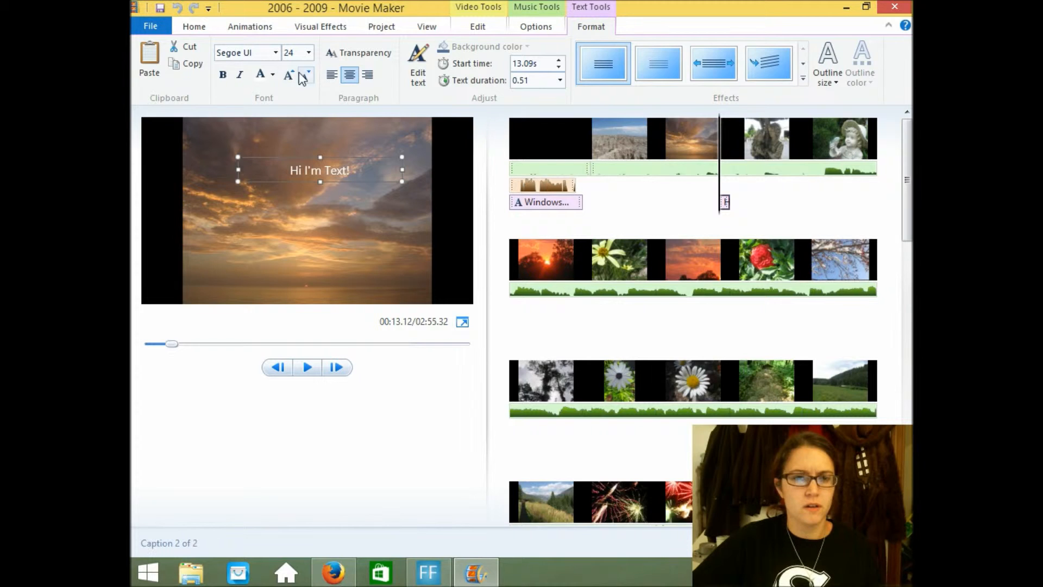
# Increase the font size of the "Hi I'm Text!" caption to 72
pyautogui.click(309, 52)
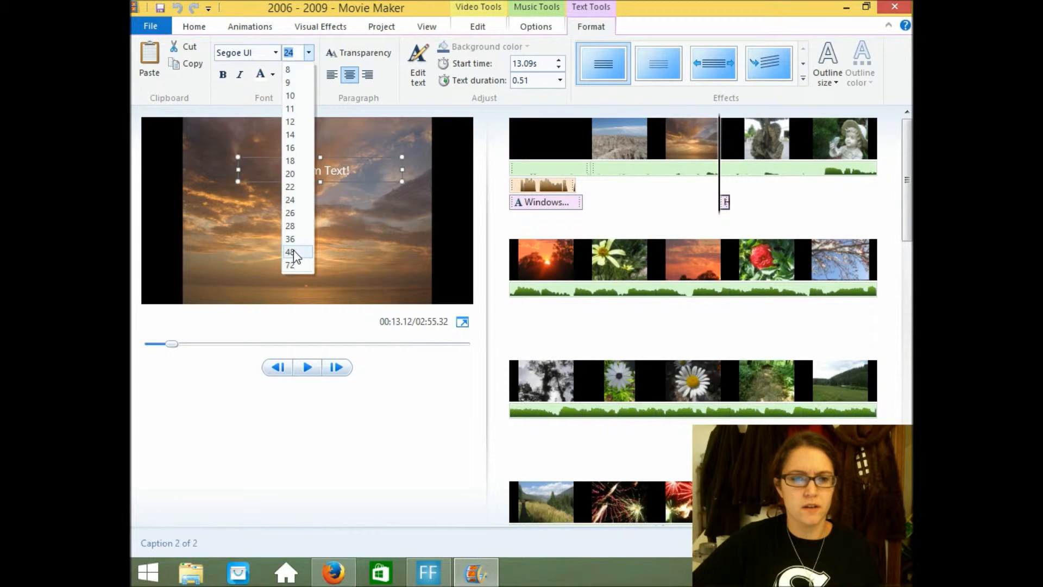
pyautogui.click(291, 252)
pyautogui.click(308, 52)
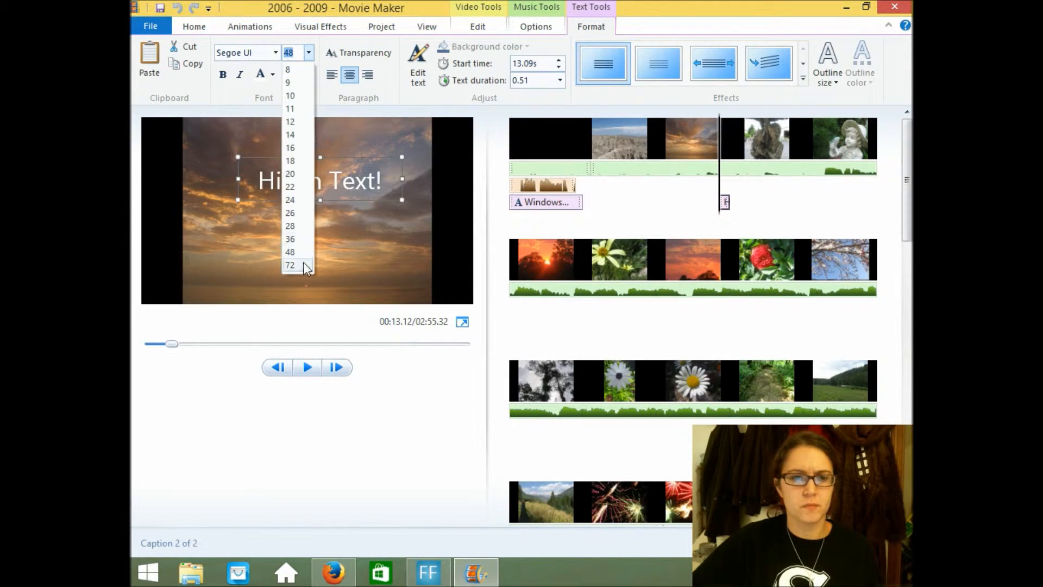
pyautogui.click(298, 265)
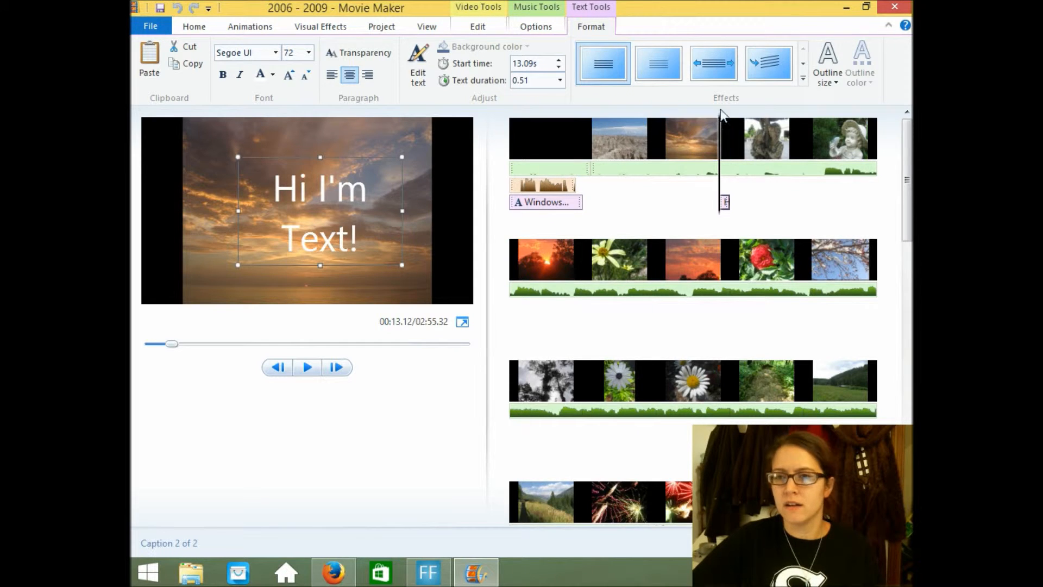
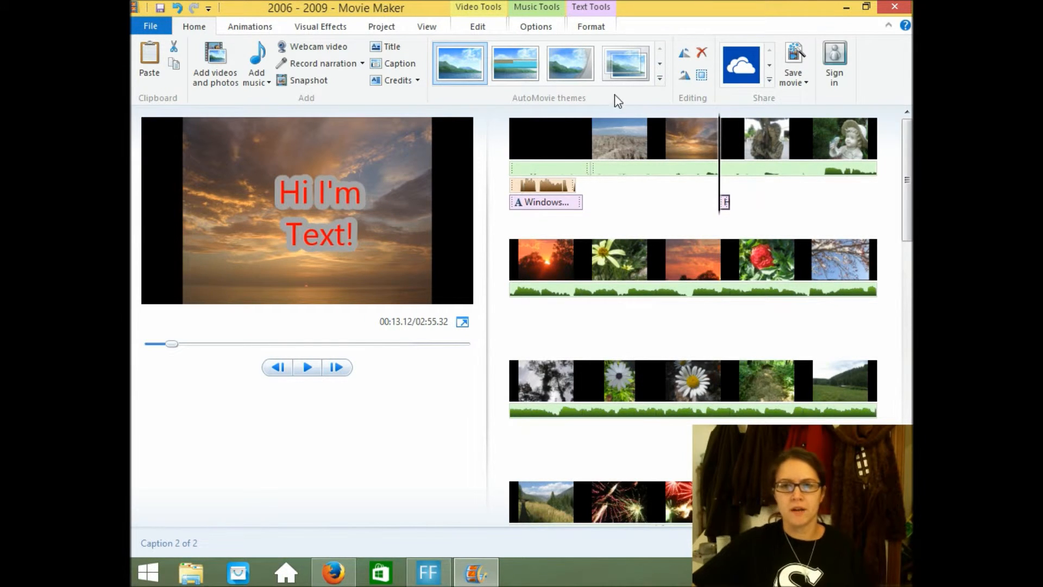
# Try rotating the golden cloudy sky photo in quarter turns, ending in its original upright orientation
pyautogui.click(683, 54)
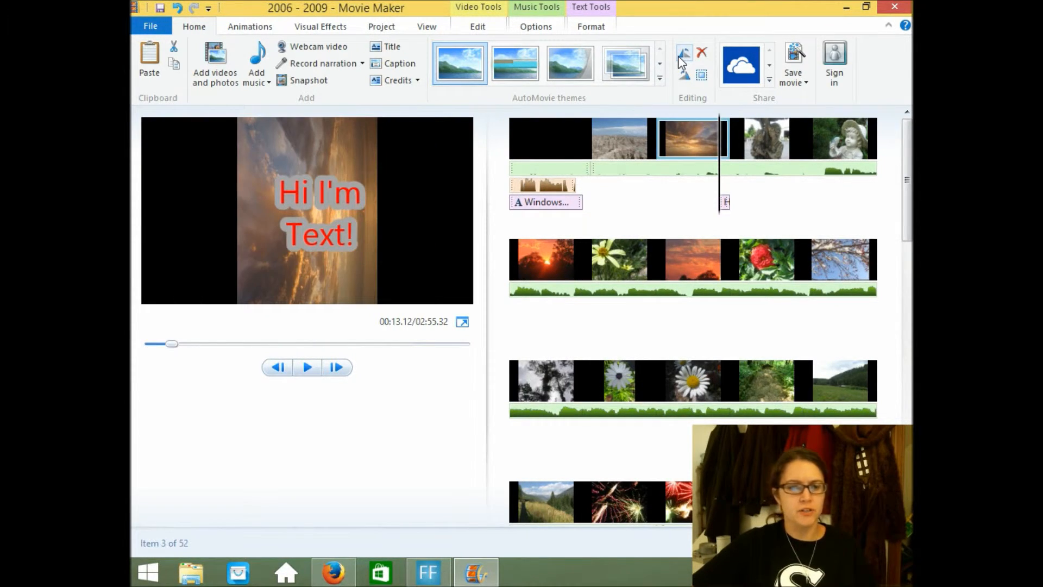
pyautogui.click(681, 60)
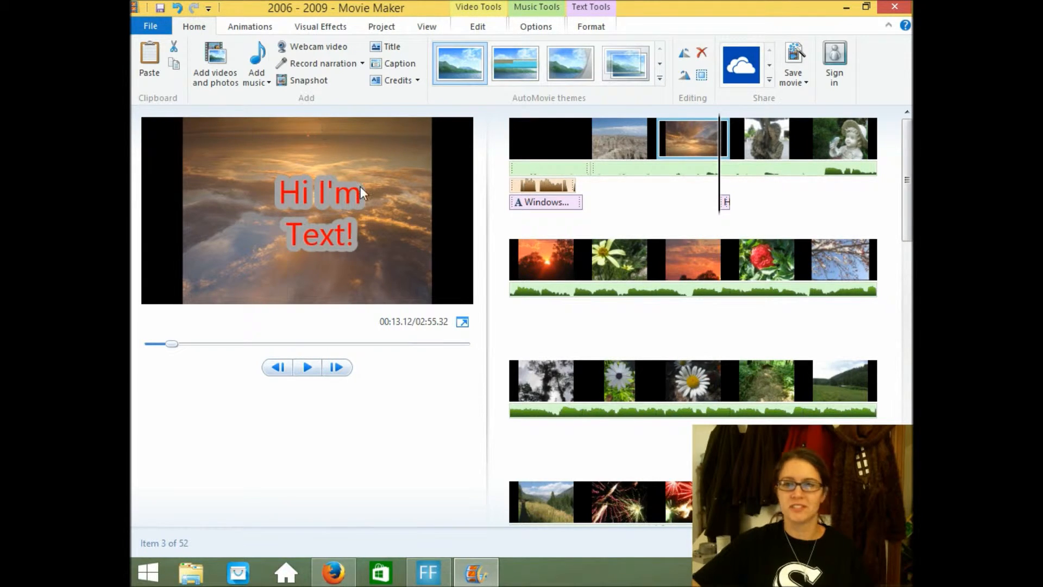
pyautogui.click(690, 56)
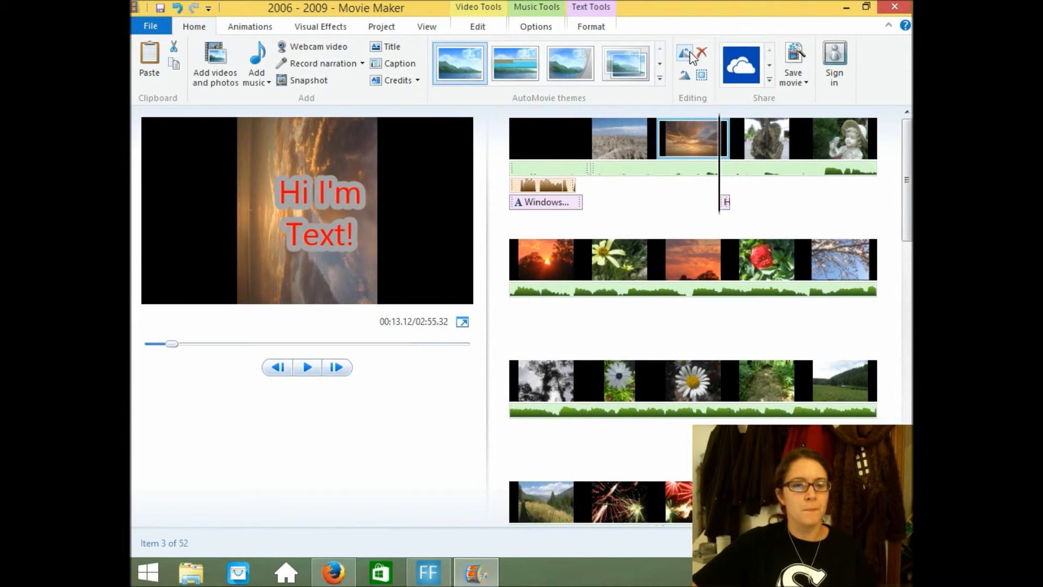
pyautogui.click(690, 56)
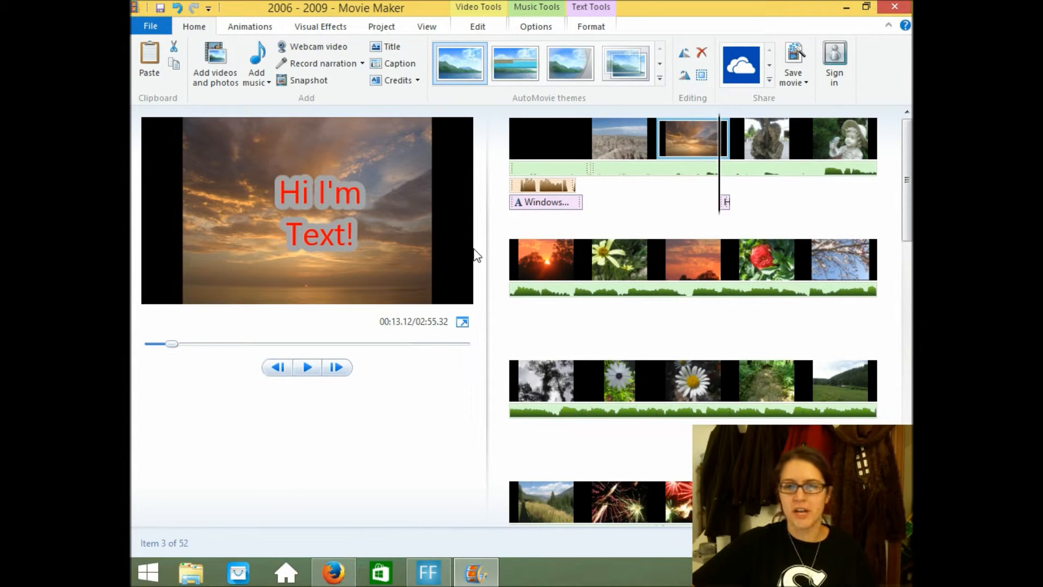
pyautogui.click(686, 75)
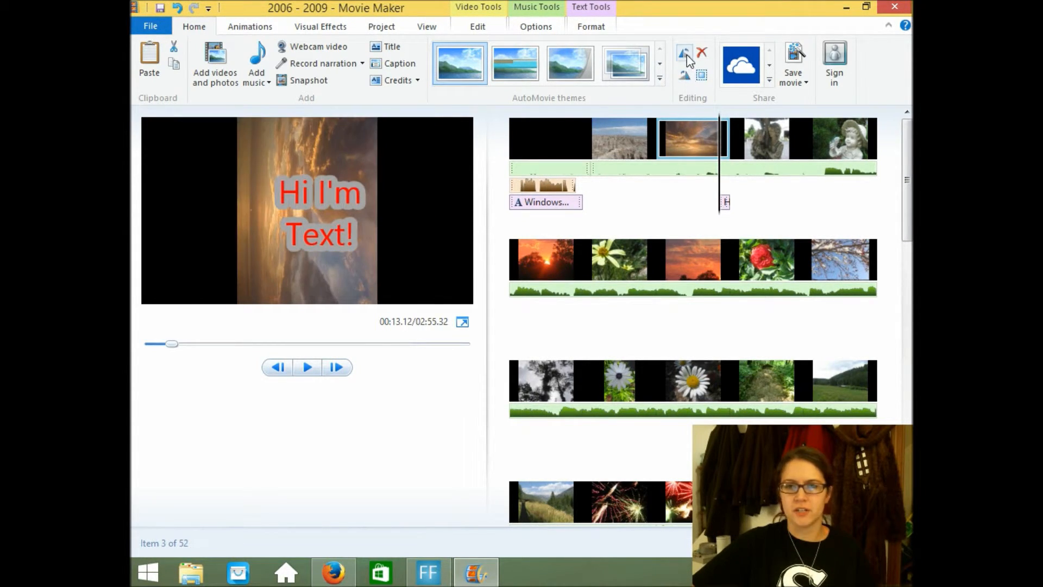
pyautogui.click(688, 56)
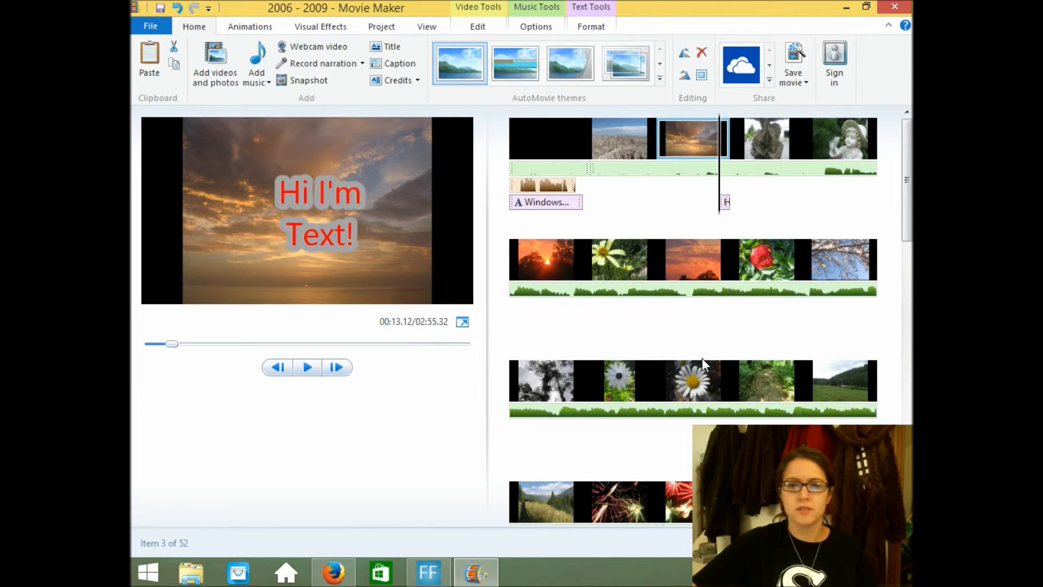
# Look through the slides one by one, from the title slide to the yellow flower photo
pyautogui.click(562, 139)
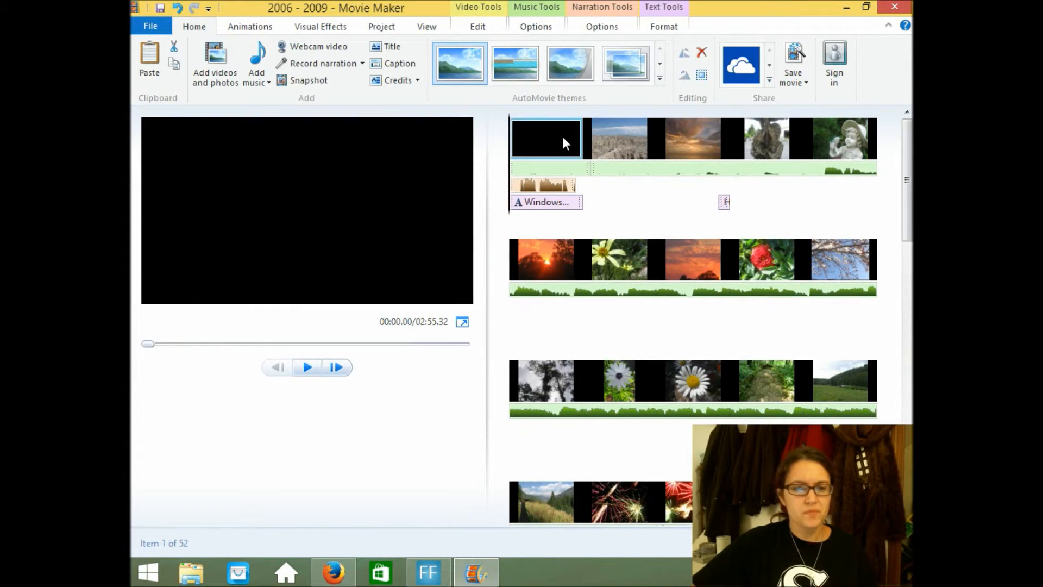
pyautogui.click(624, 144)
pyautogui.click(695, 142)
pyautogui.click(787, 139)
pyautogui.click(864, 139)
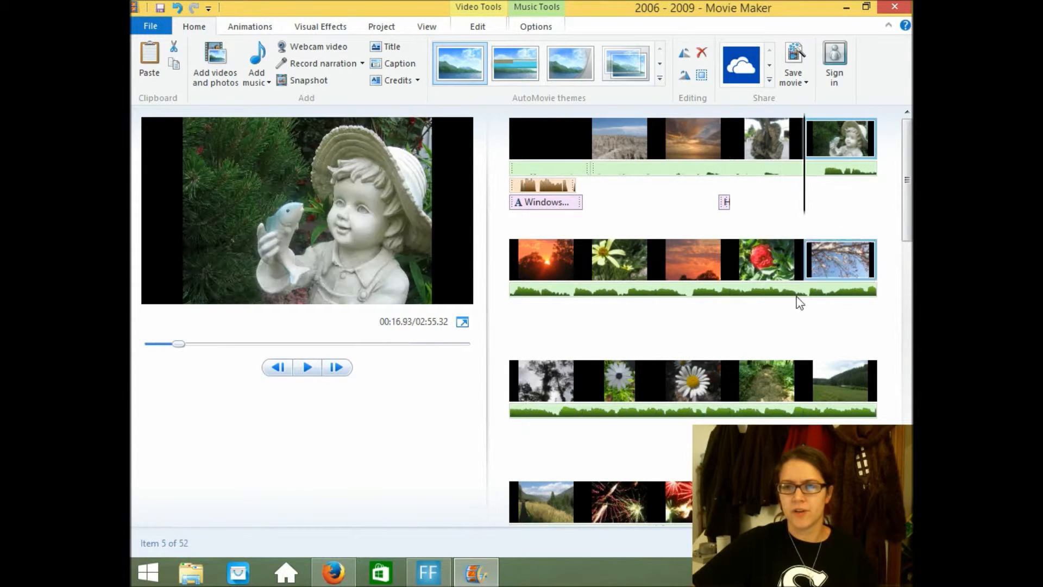
pyautogui.click(562, 264)
pyautogui.click(619, 279)
# Remove the red sunset clouds photo between the yellow flower and the red flower from the slideshow
pyautogui.click(706, 272)
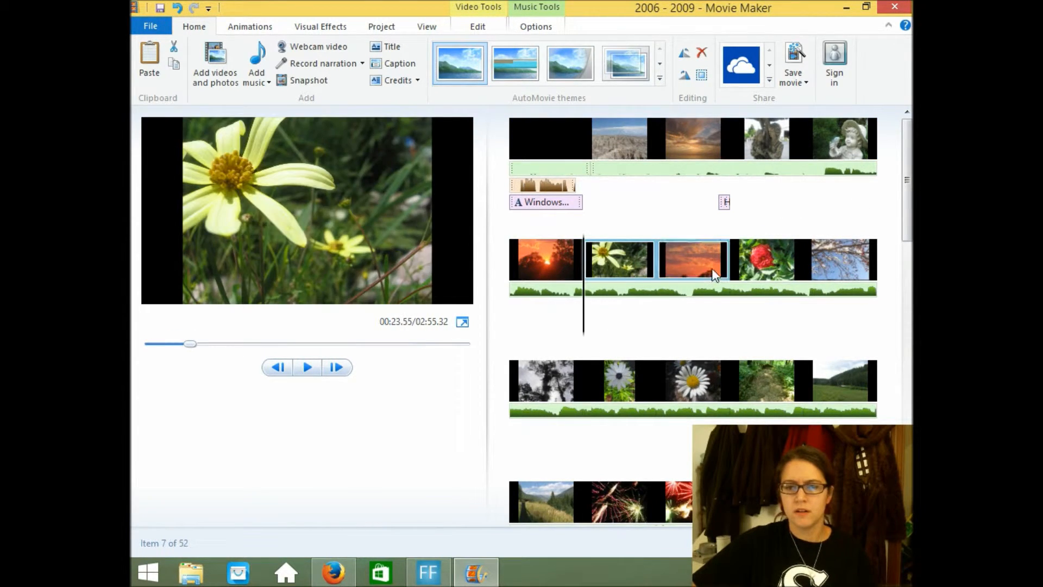
pyautogui.rightClick(711, 274)
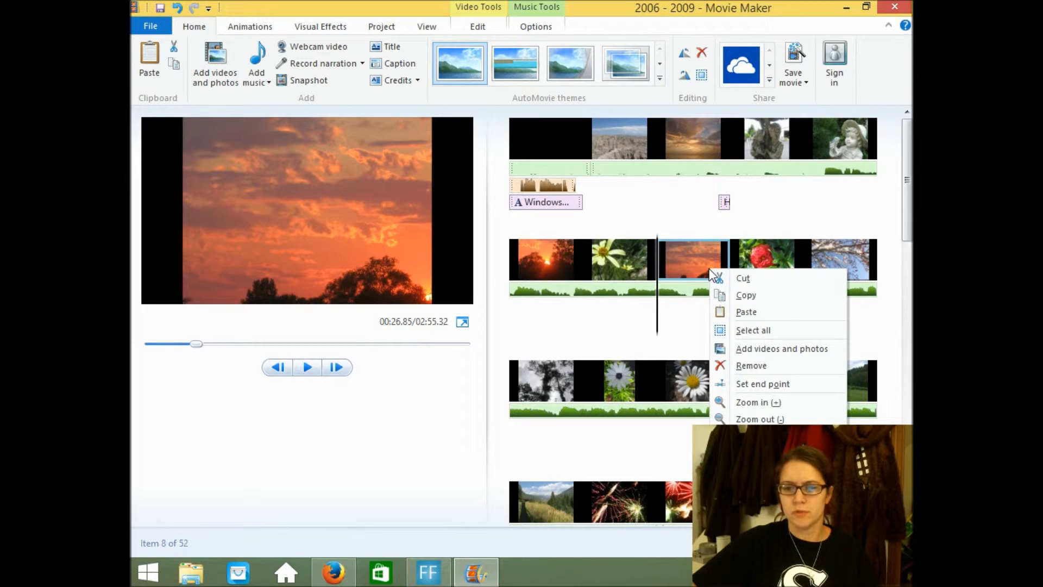
pyautogui.click(754, 369)
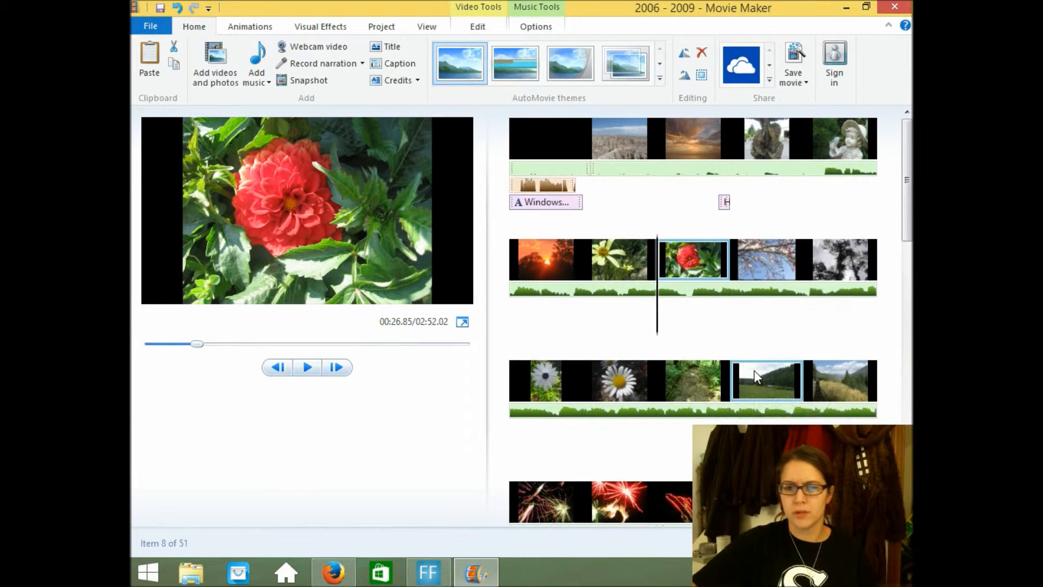
# Apply the blur transition to the red flower photo
pyautogui.click(665, 265)
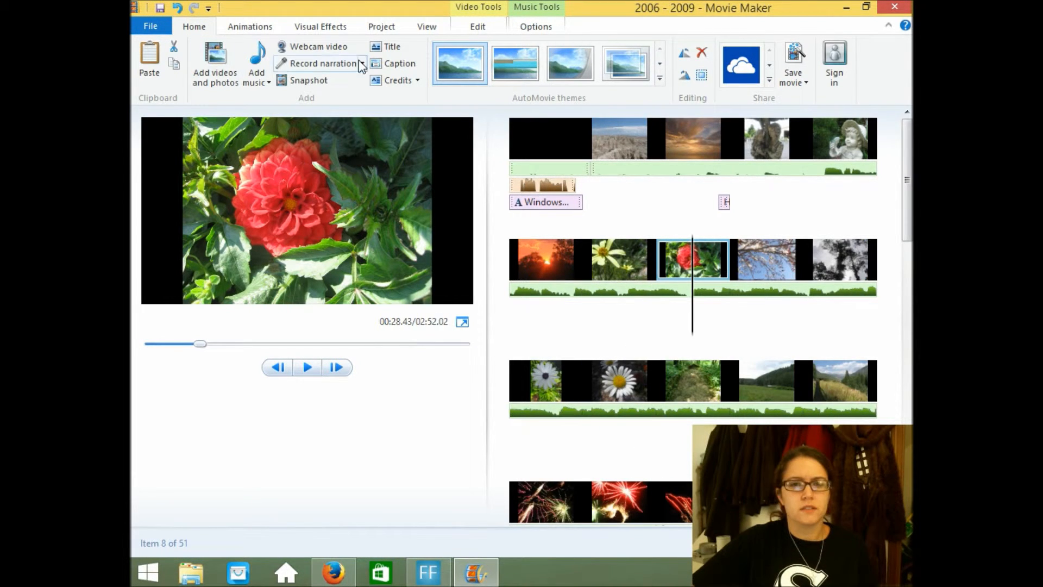
pyautogui.click(249, 28)
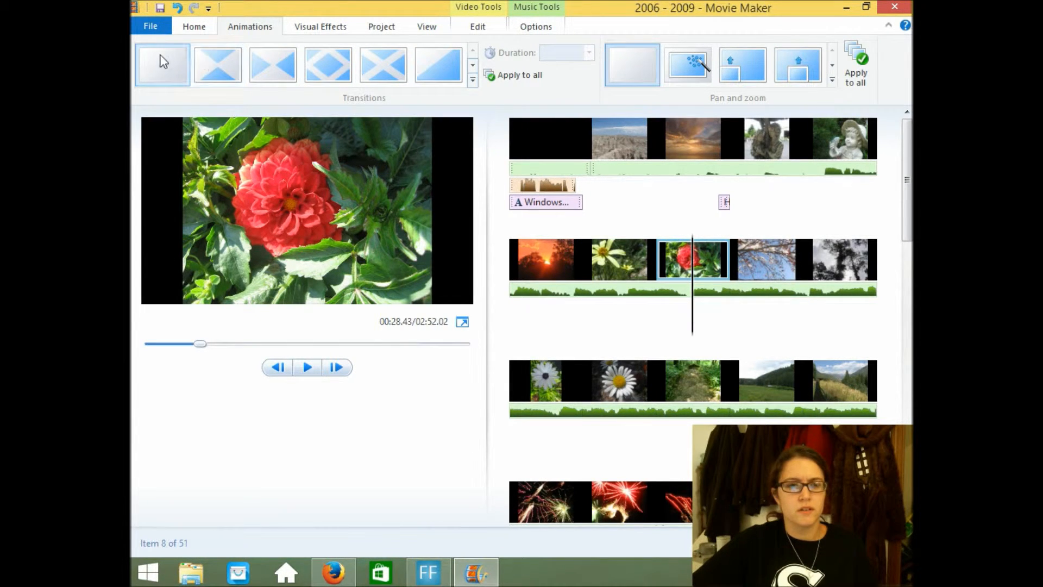
pyautogui.click(472, 65)
pyautogui.click(472, 65)
pyautogui.click(472, 66)
pyautogui.click(474, 51)
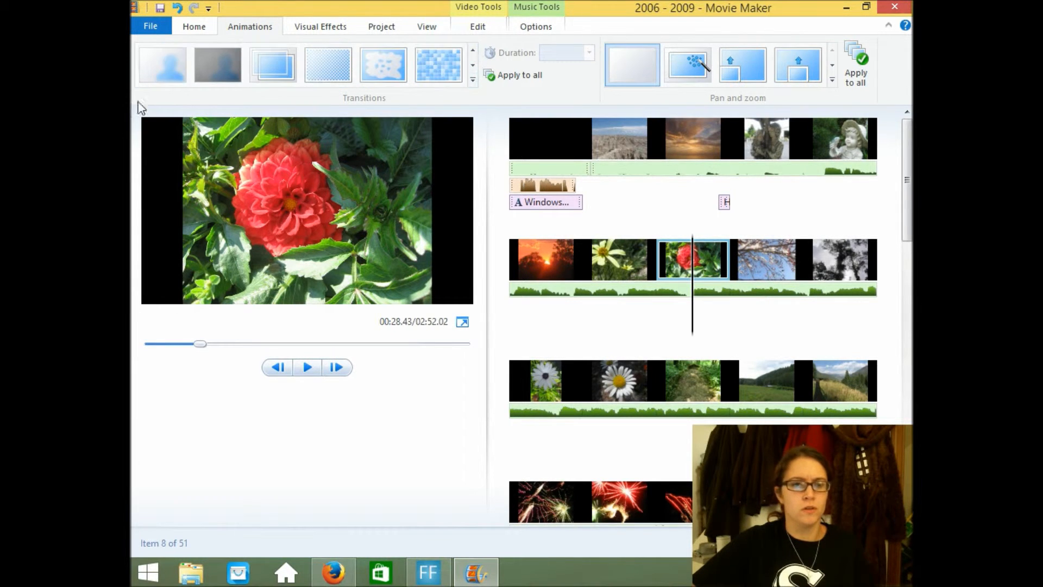
pyautogui.click(168, 64)
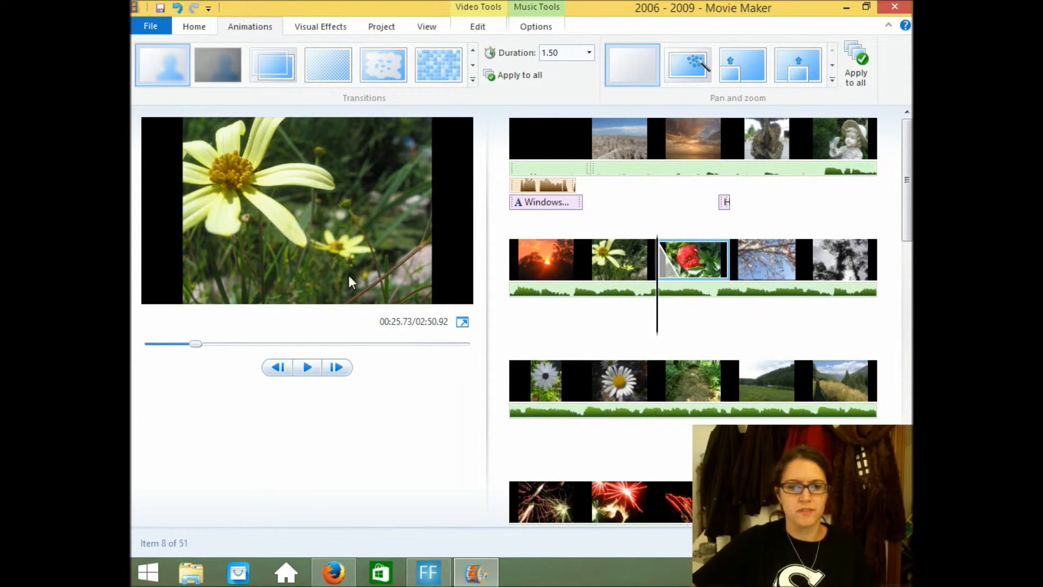
# Set the red flower photo's transition duration to 2.00 seconds and preview the change from the yellow flower
pyautogui.click(589, 54)
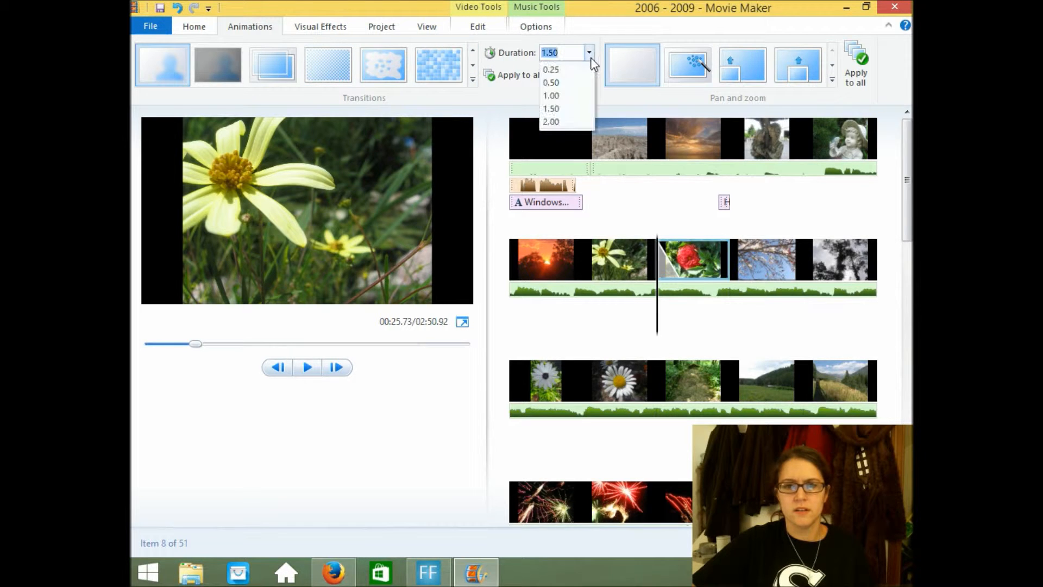
pyautogui.click(559, 123)
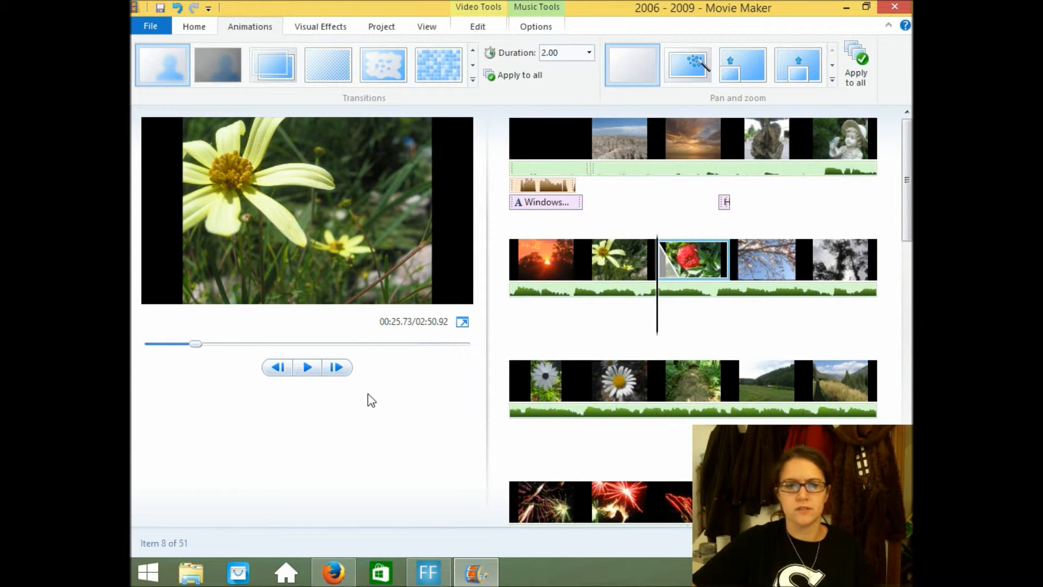
pyautogui.click(308, 367)
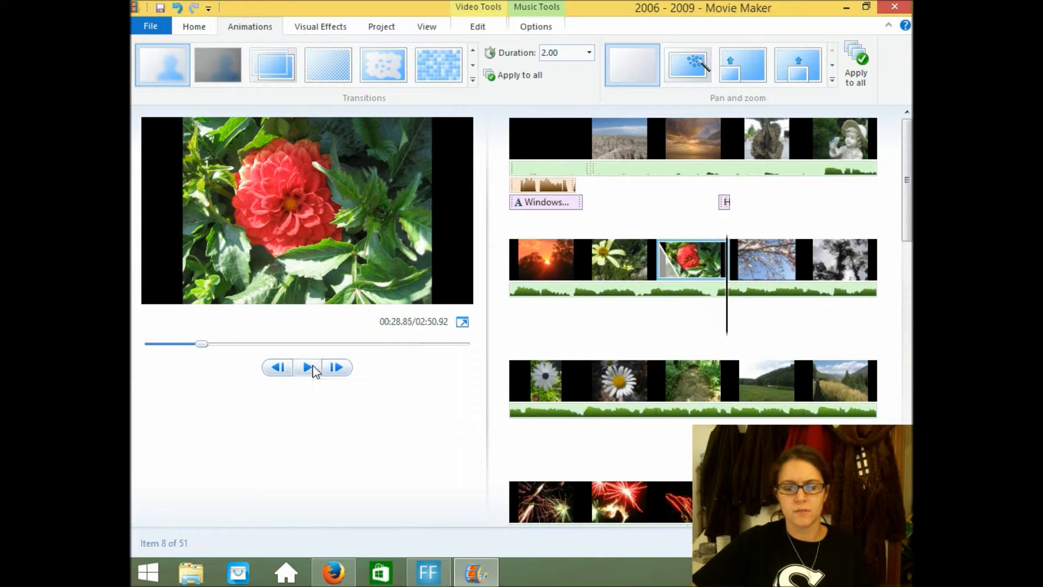
pyautogui.click(618, 243)
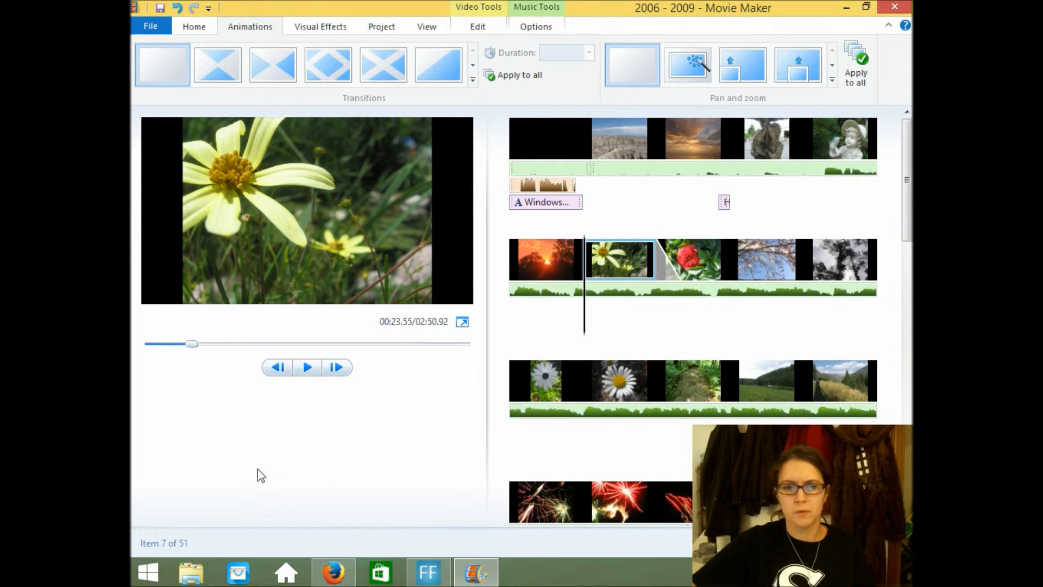
# Play the slideshow from the yellow flower photo through the red flower photo to check the transition
pyautogui.click(313, 375)
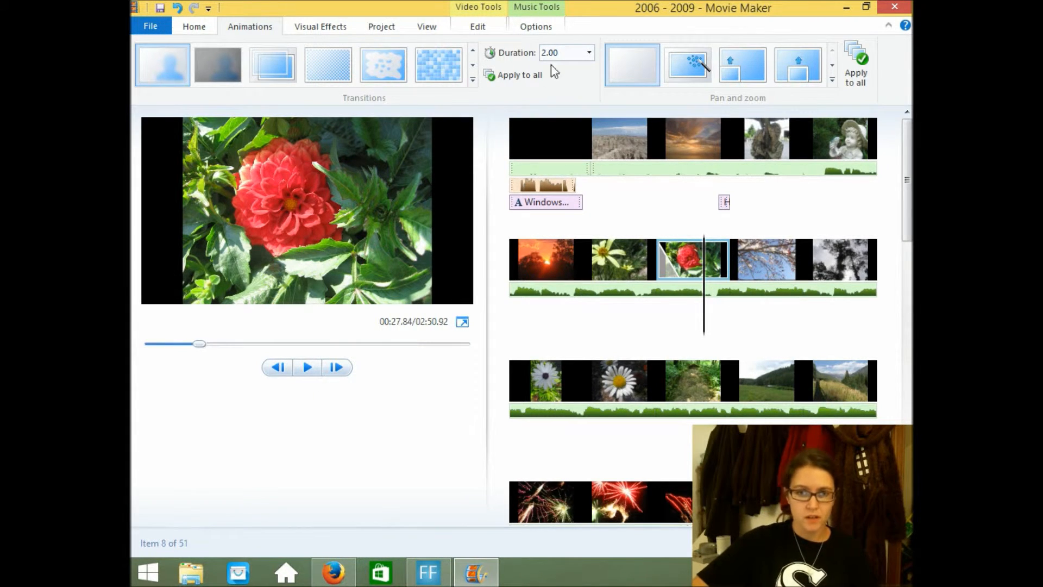
pyautogui.click(299, 25)
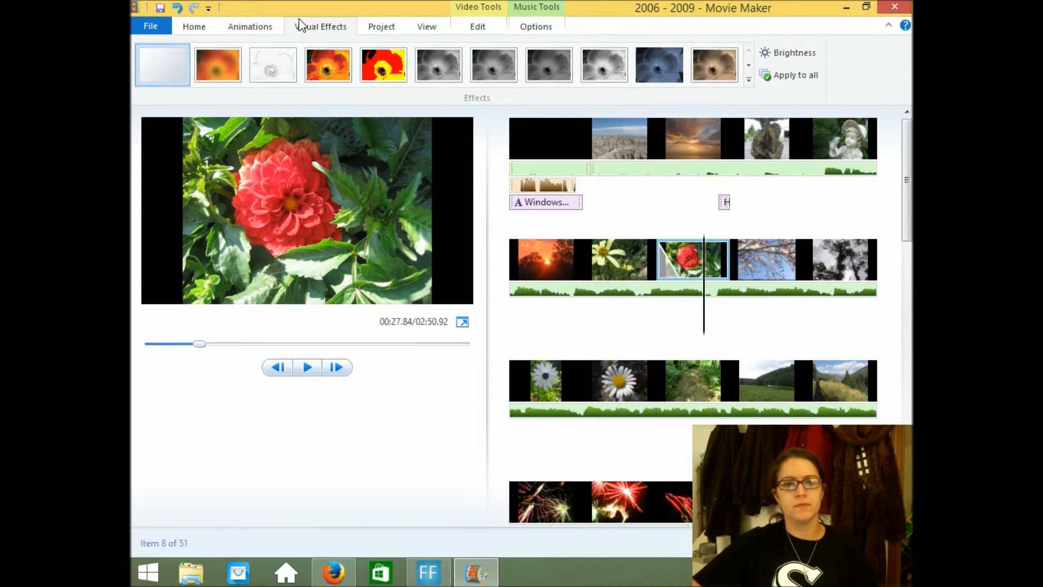
pyautogui.click(190, 28)
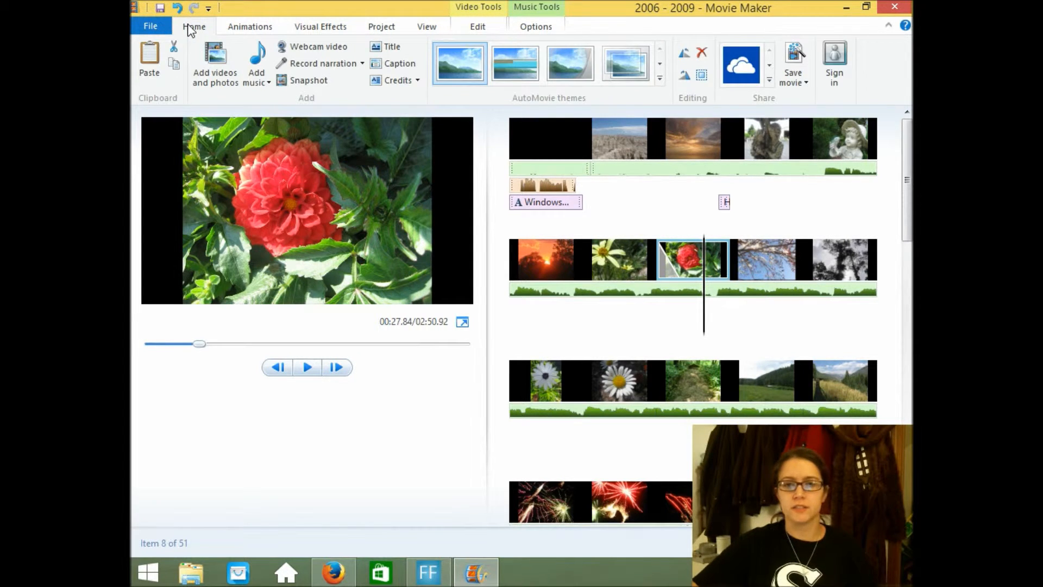
# Start a new project without saving the changes to the 2006 - 2009 slideshow
pyautogui.click(150, 26)
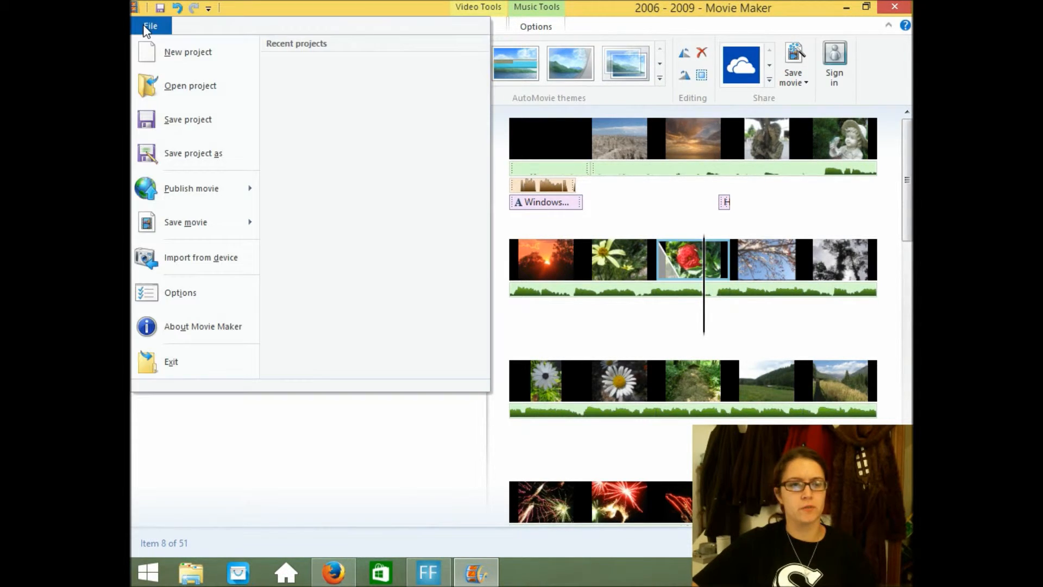
pyautogui.click(191, 63)
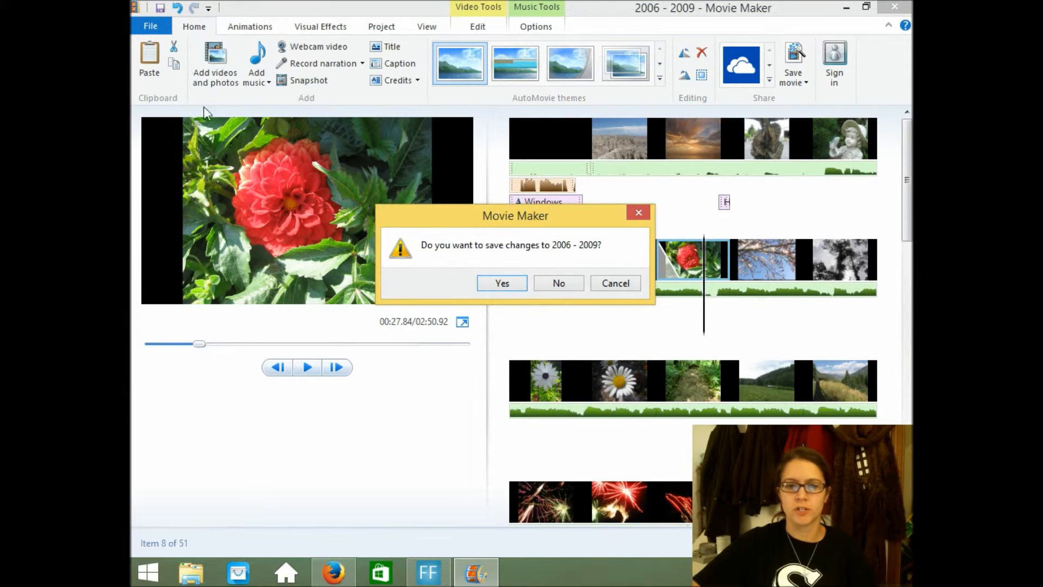
pyautogui.click(561, 283)
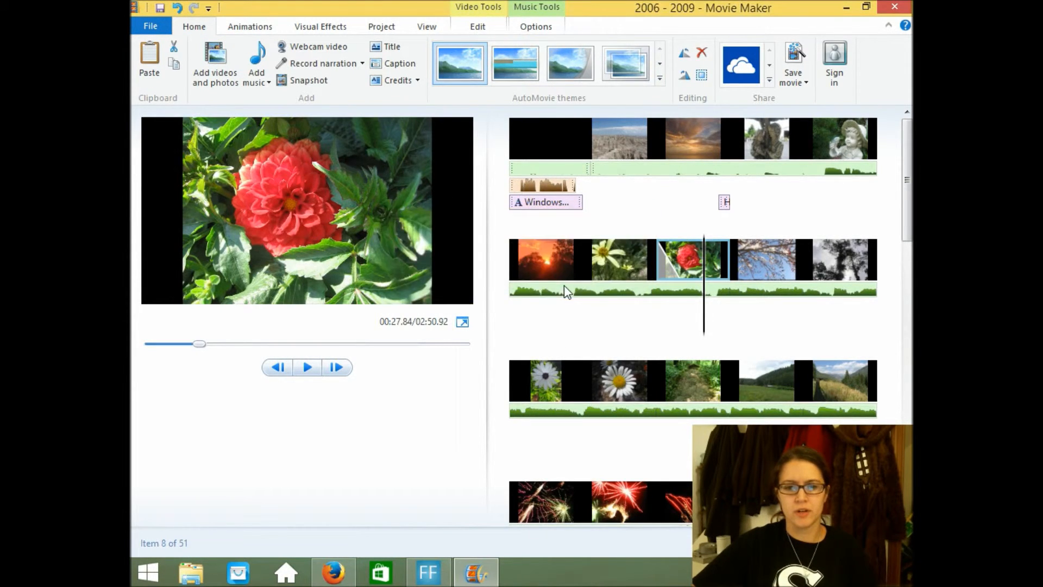
# Add the video FFsplit-141202-043451.mp4 from the FFsplit 2014-12-02 folder in Videos to the empty project
pyautogui.click(150, 26)
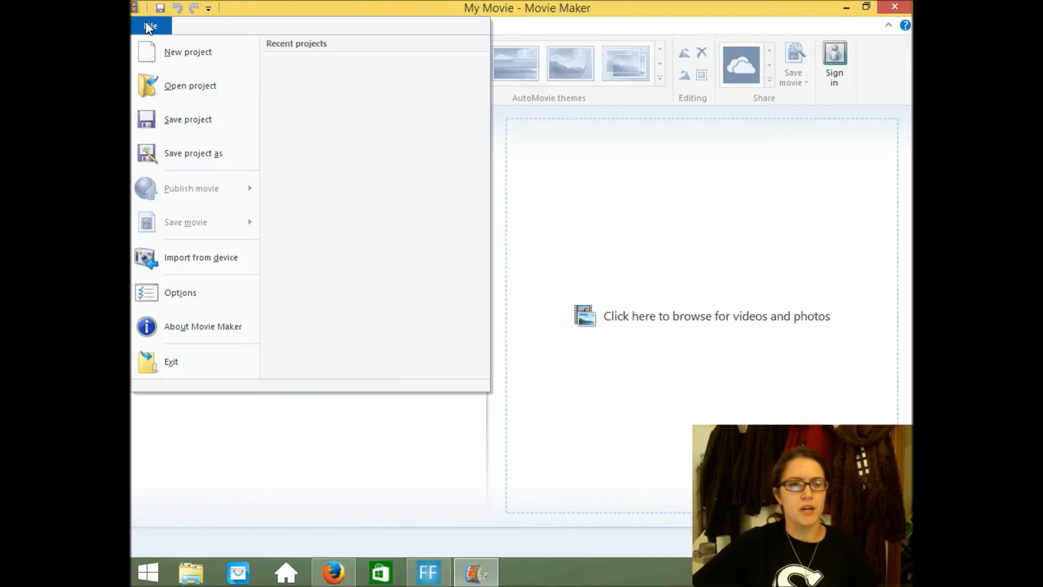
pyautogui.click(150, 26)
pyautogui.click(205, 67)
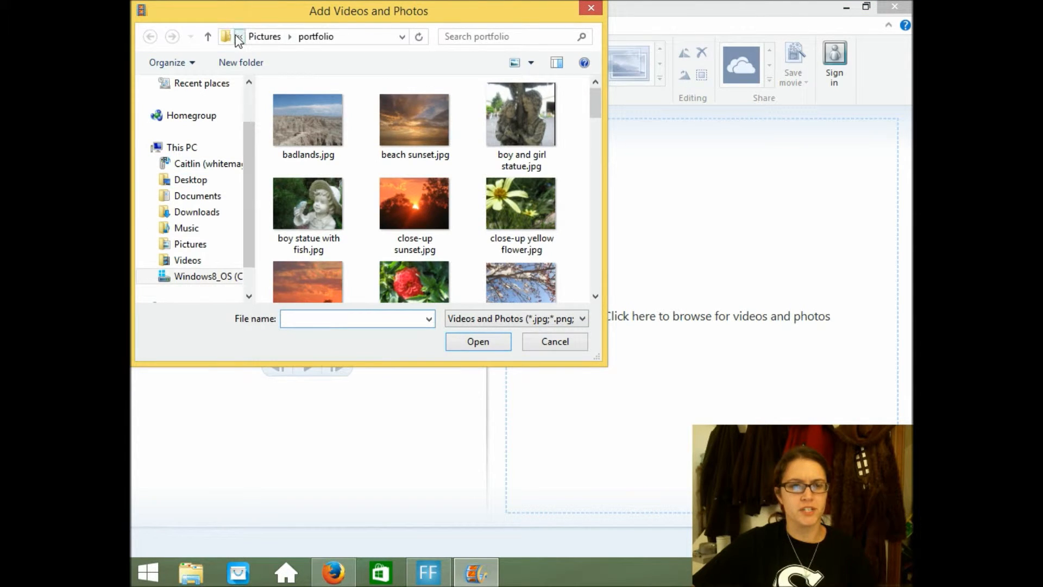
pyautogui.click(207, 36)
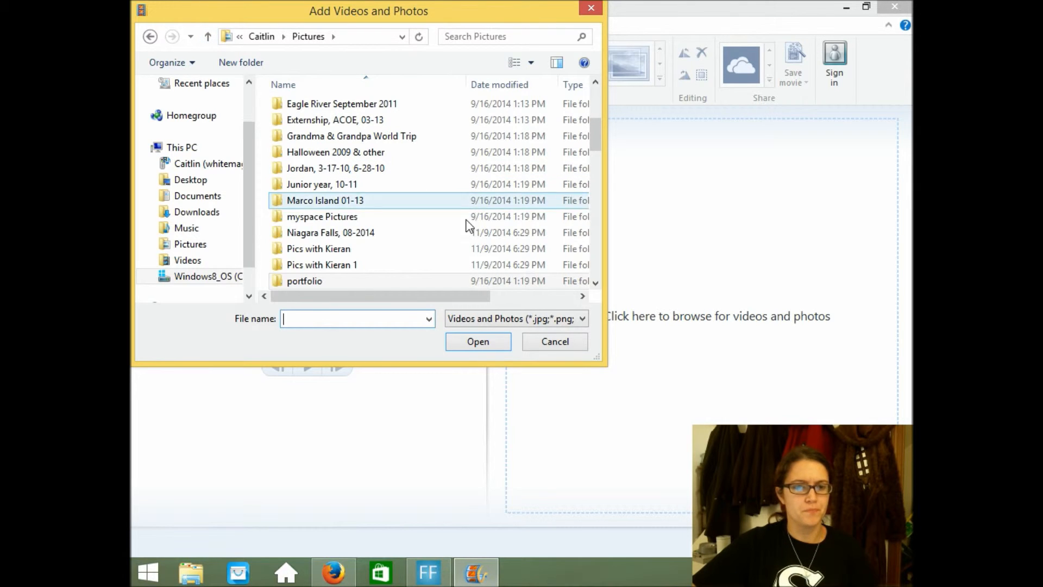
pyautogui.moveTo(595, 138); pyautogui.dragTo(607, 95)
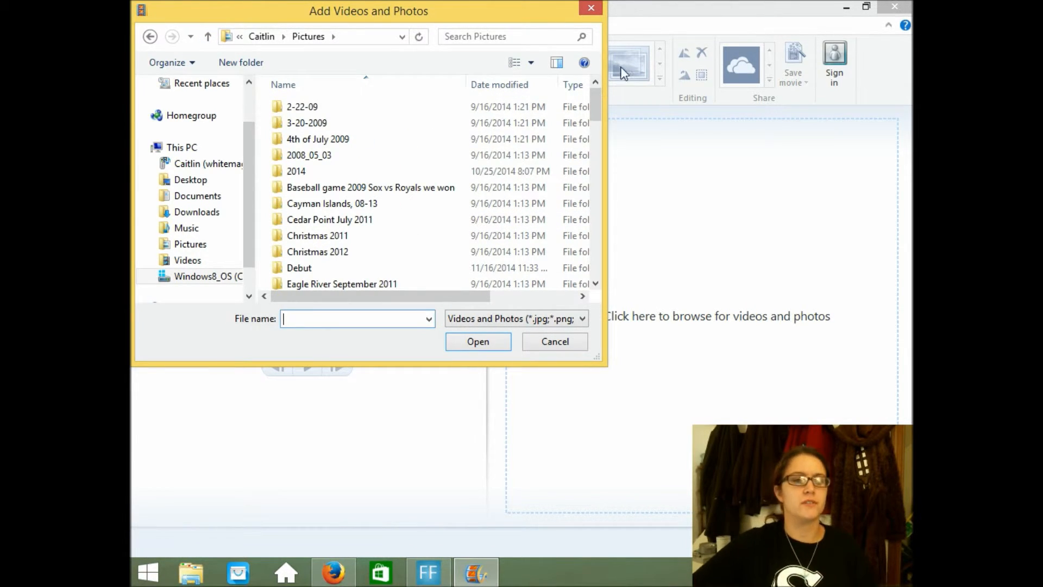
pyautogui.click(189, 262)
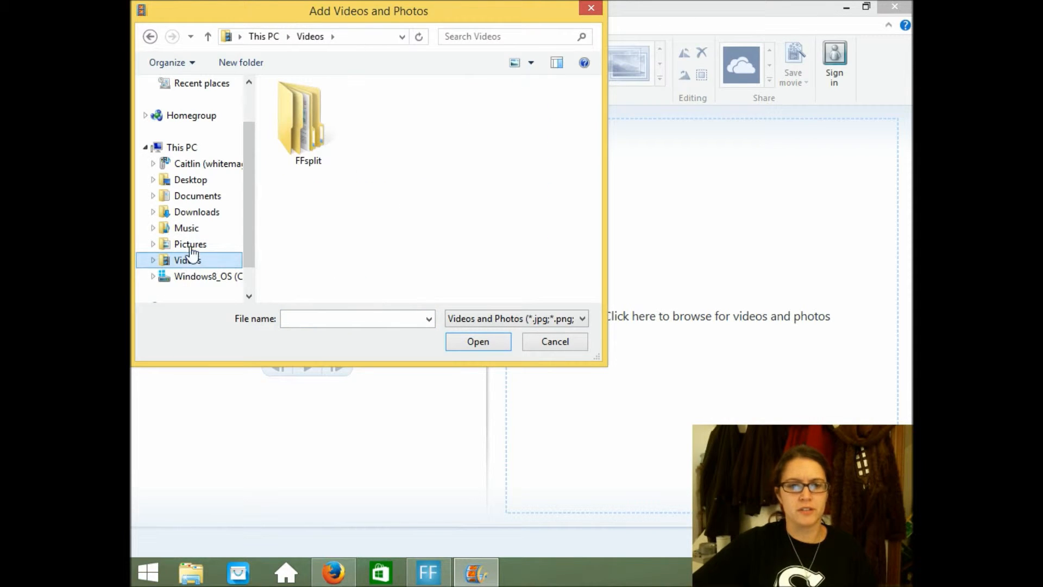
pyautogui.doubleClick(307, 132)
pyautogui.doubleClick(300, 133)
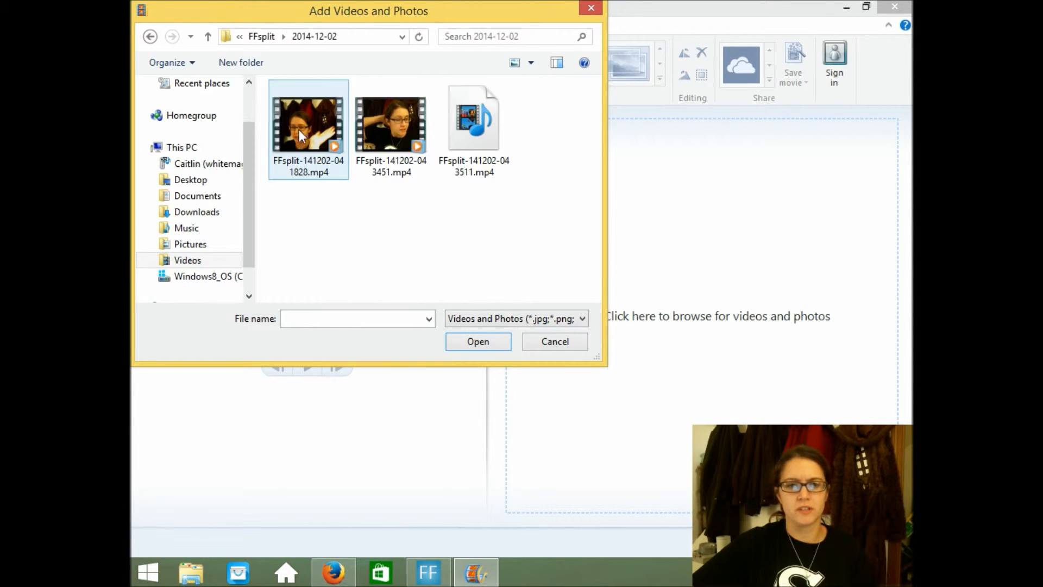
pyautogui.click(415, 136)
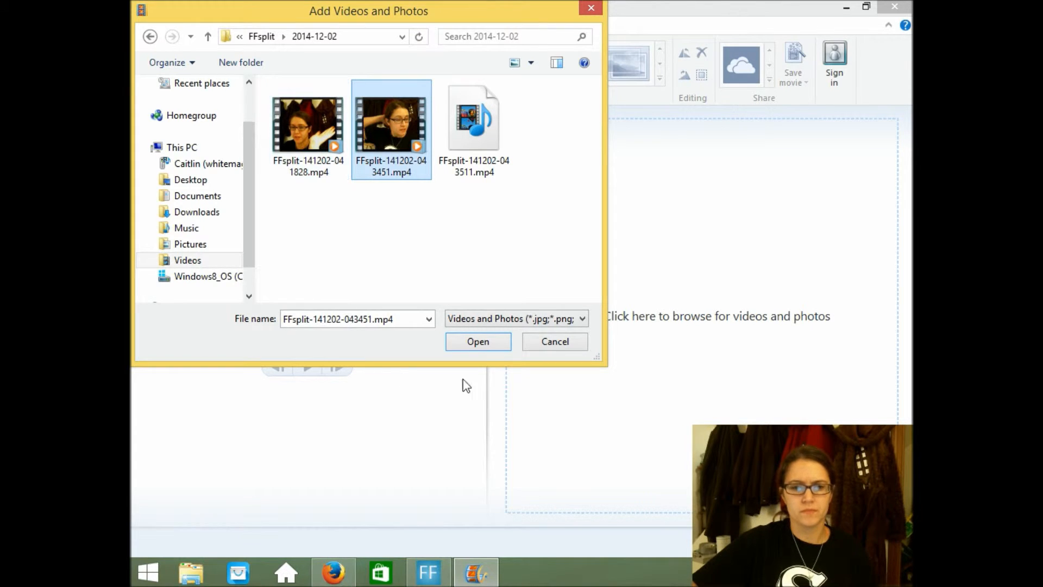
pyautogui.click(477, 342)
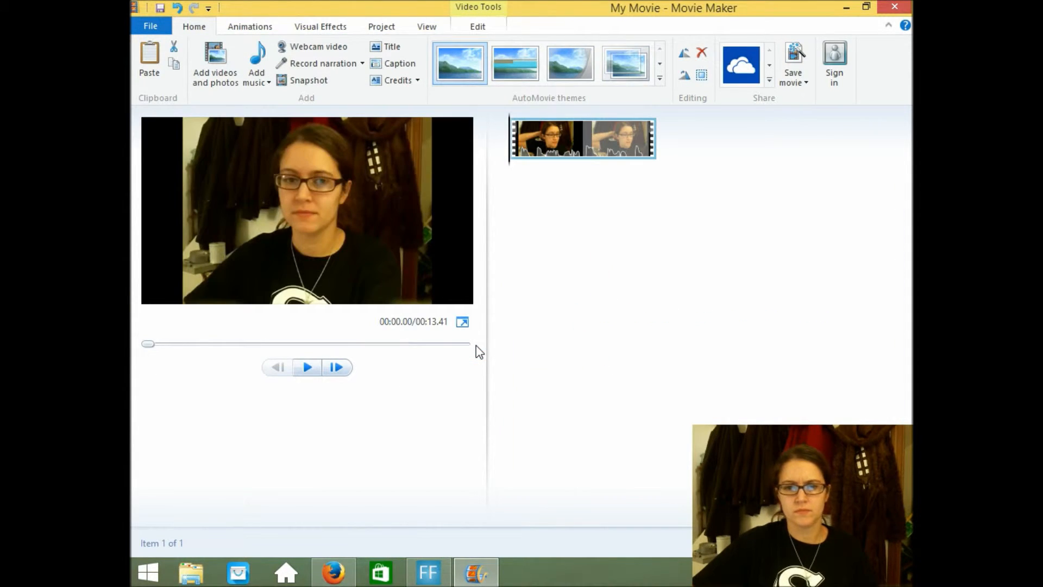
# Apply the first transition in the Dissolves group, the dark blurred one, to the start of the video clip
pyautogui.click(513, 250)
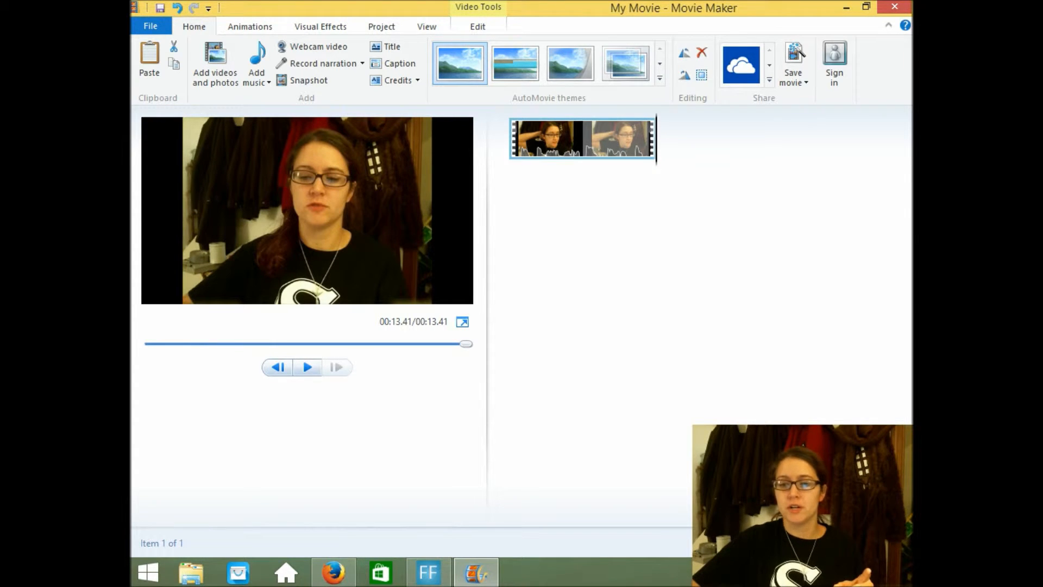
pyautogui.click(803, 543)
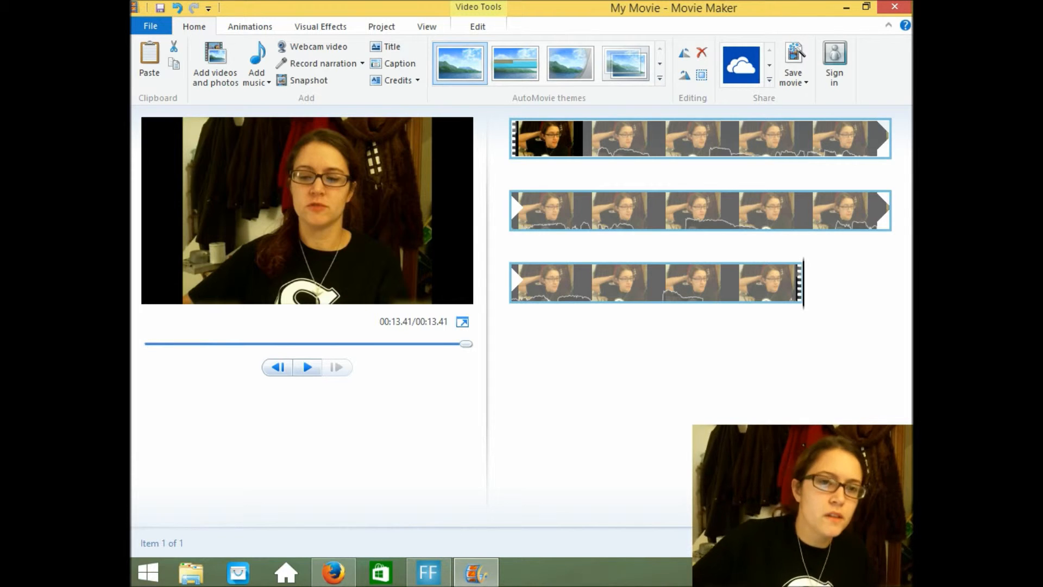
pyautogui.click(260, 30)
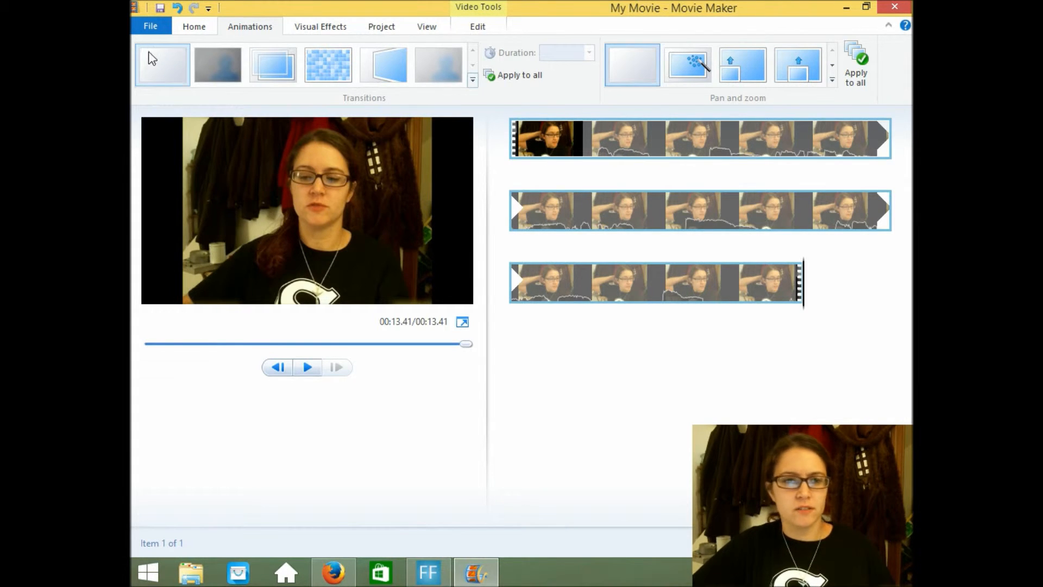
pyautogui.click(155, 65)
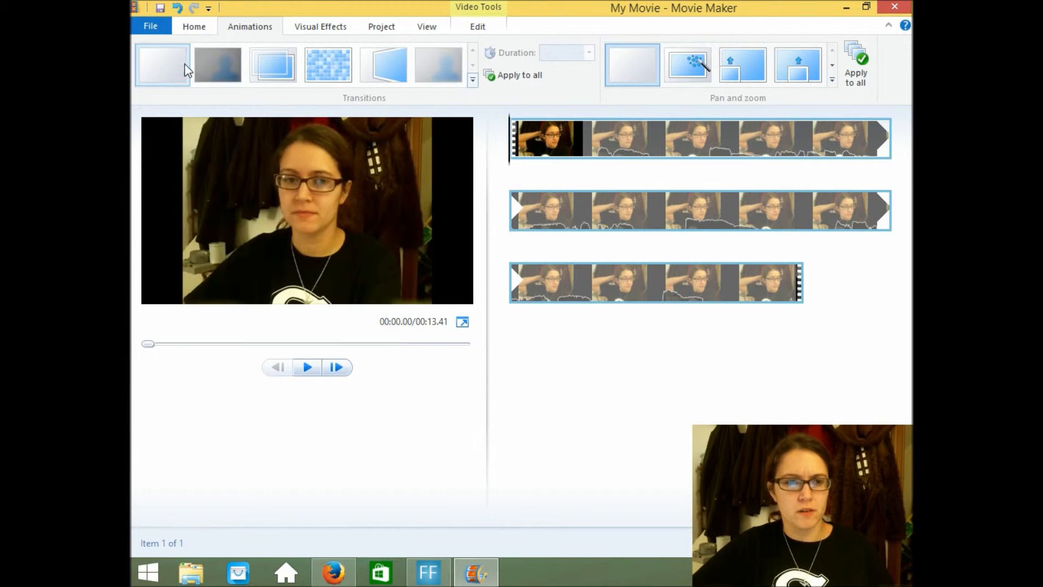
pyautogui.click(225, 64)
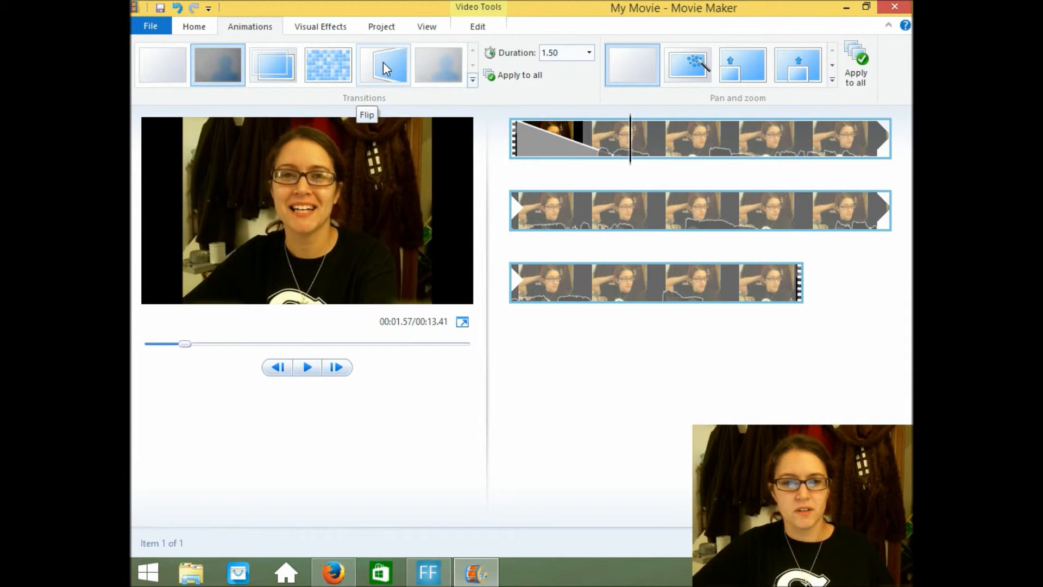
# Examine the video clip's editing options, including its volume, audio fades, speed and trimming
pyautogui.click(208, 28)
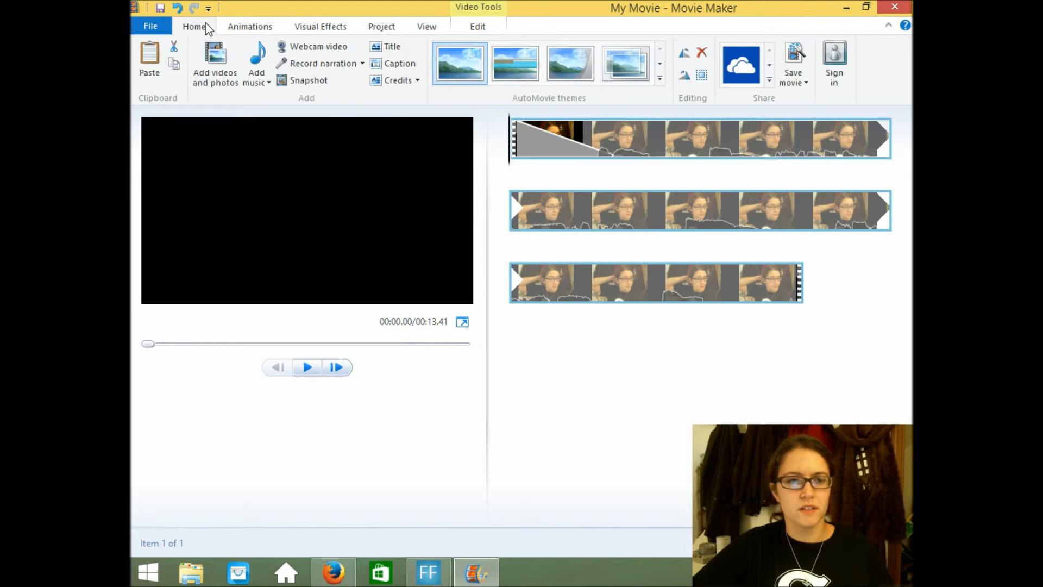
pyautogui.click(477, 26)
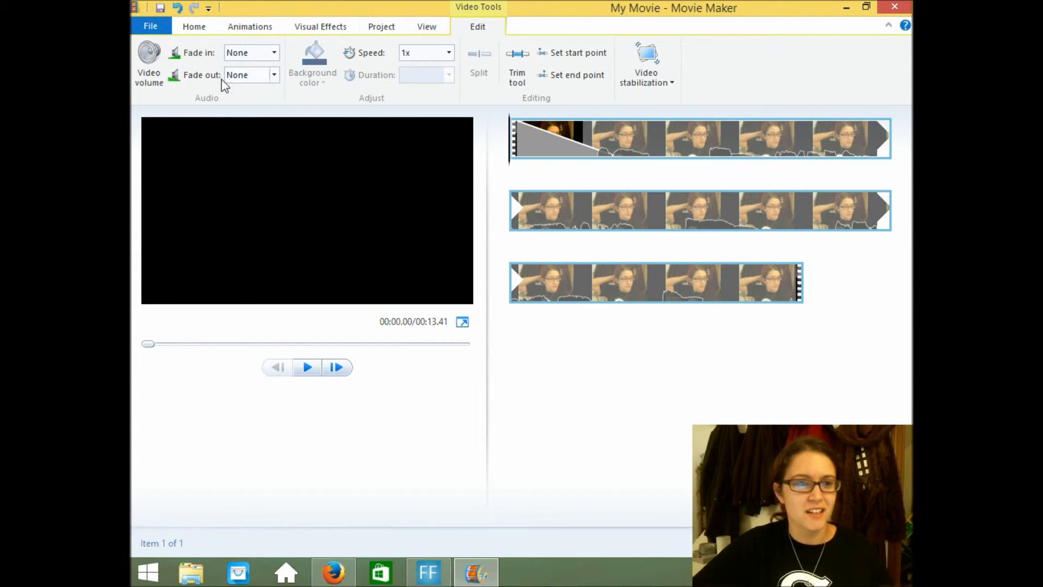
pyautogui.click(151, 79)
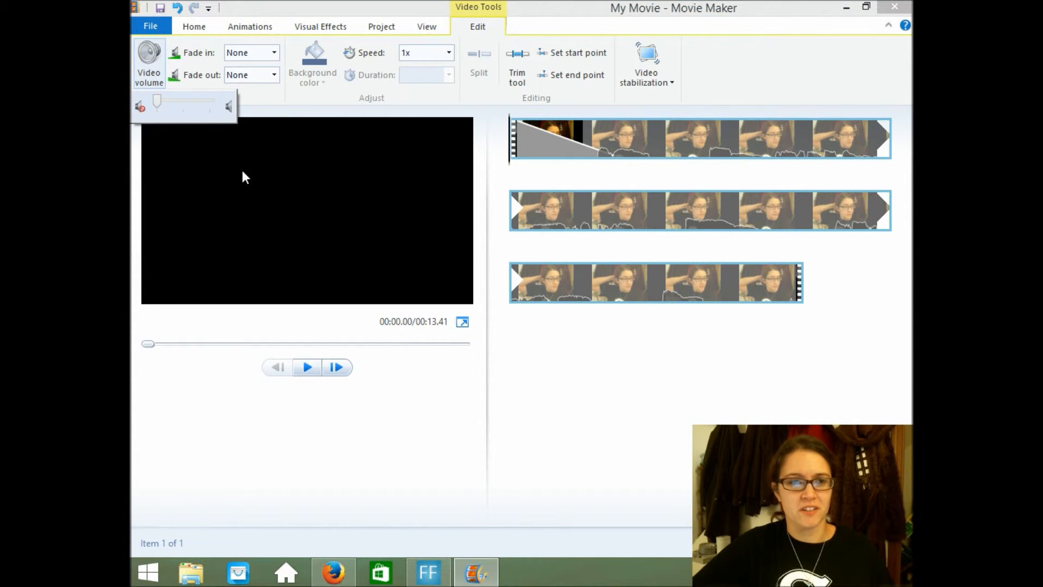
pyautogui.click(196, 28)
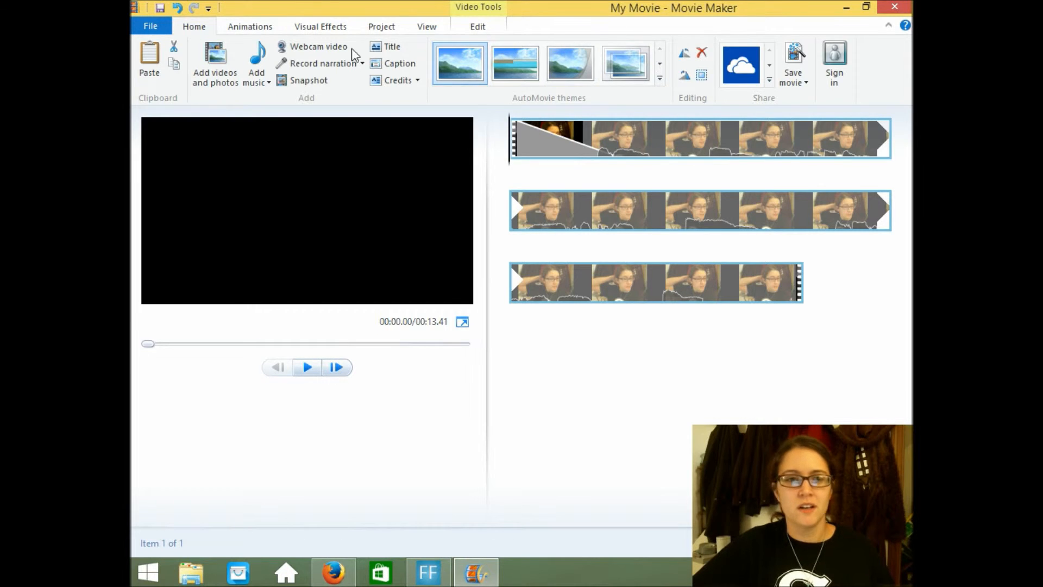
# Switch the clip's transition to the pixelated dissolve and set its duration to 0.25 seconds
pyautogui.click(250, 27)
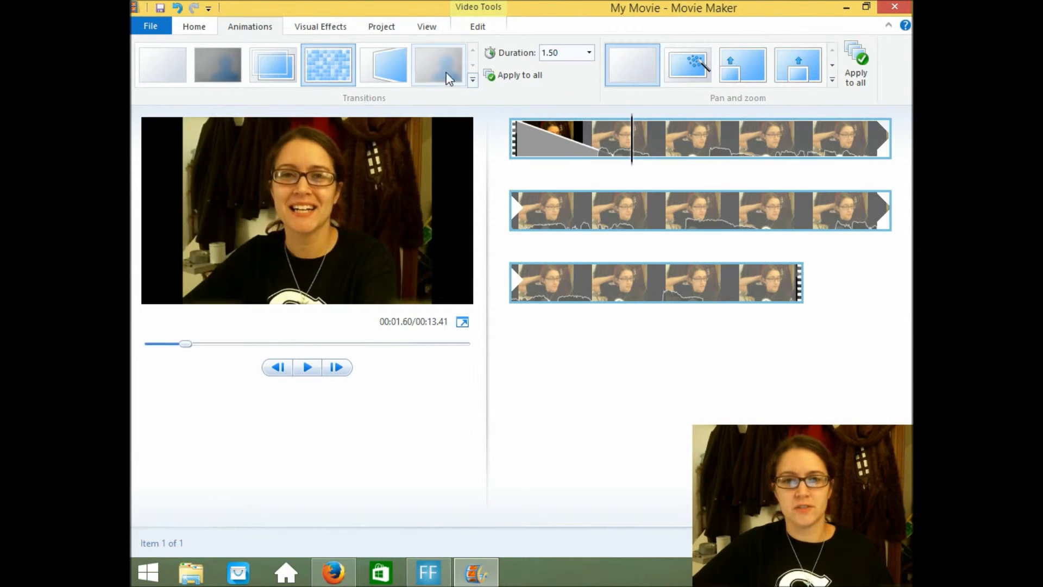
pyautogui.click(588, 53)
pyautogui.click(551, 69)
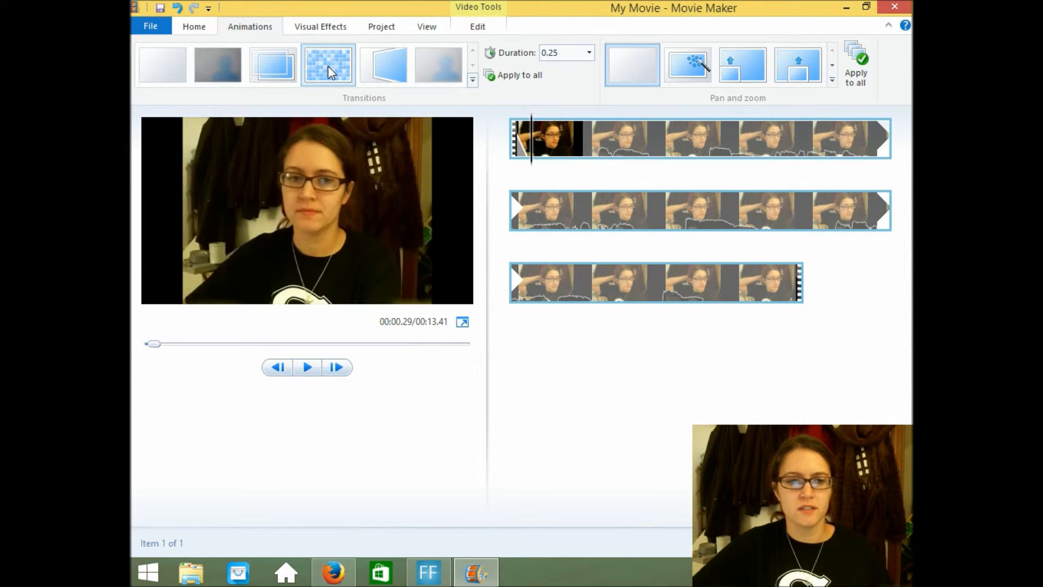
# Try the Cinematic transition on the video clip, and switch back to the dark blurred dissolve
pyautogui.click(473, 80)
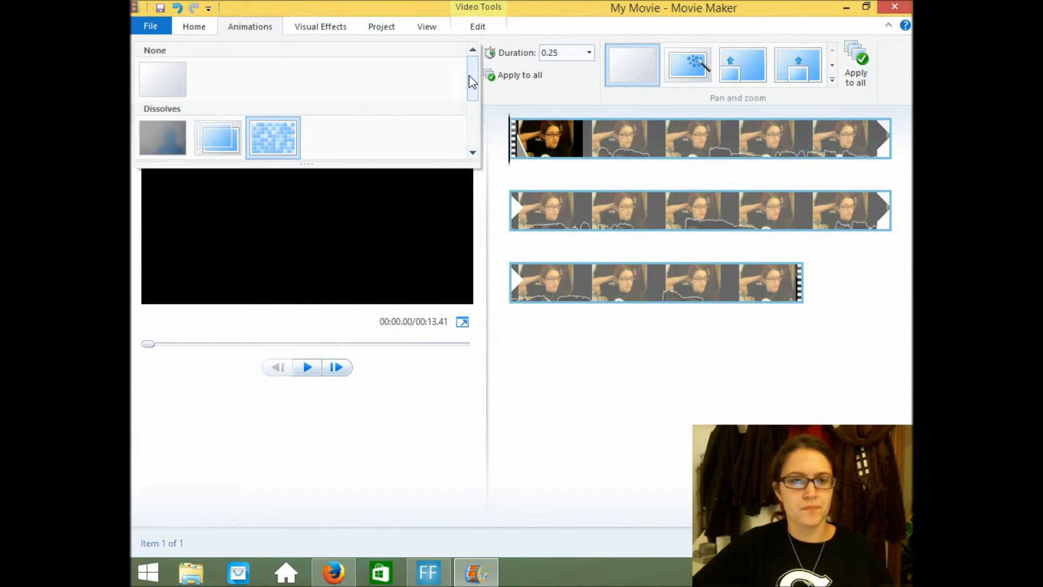
pyautogui.click(473, 153)
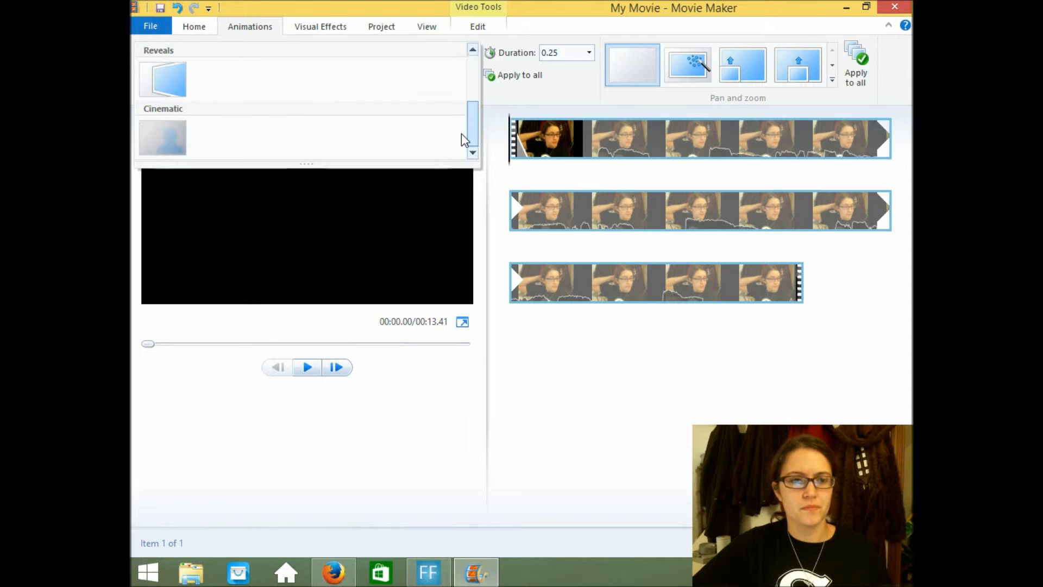
pyautogui.click(163, 139)
pyautogui.click(223, 69)
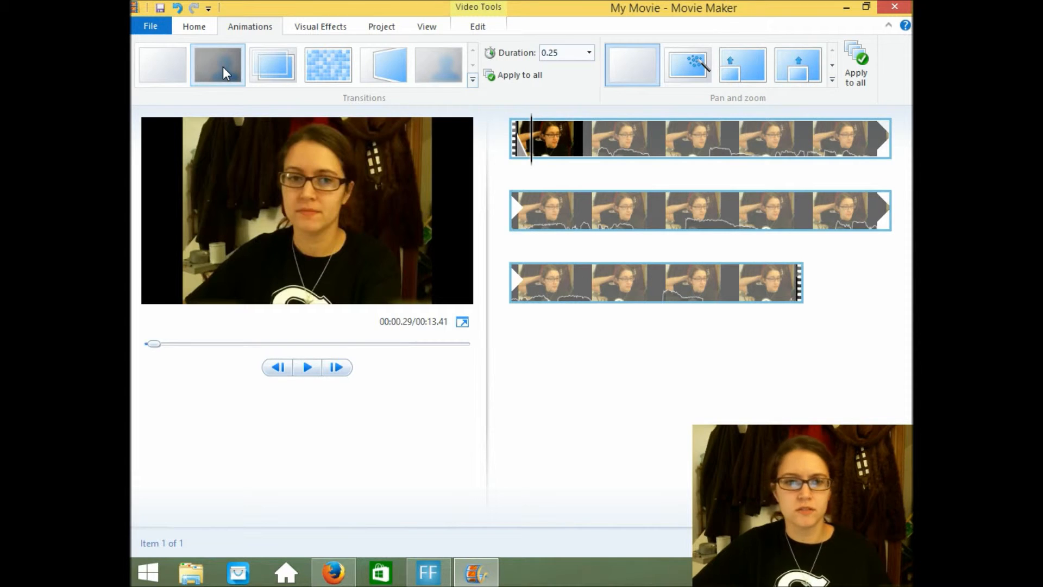
# Apply the blur visual effect to the video clip
pyautogui.click(302, 30)
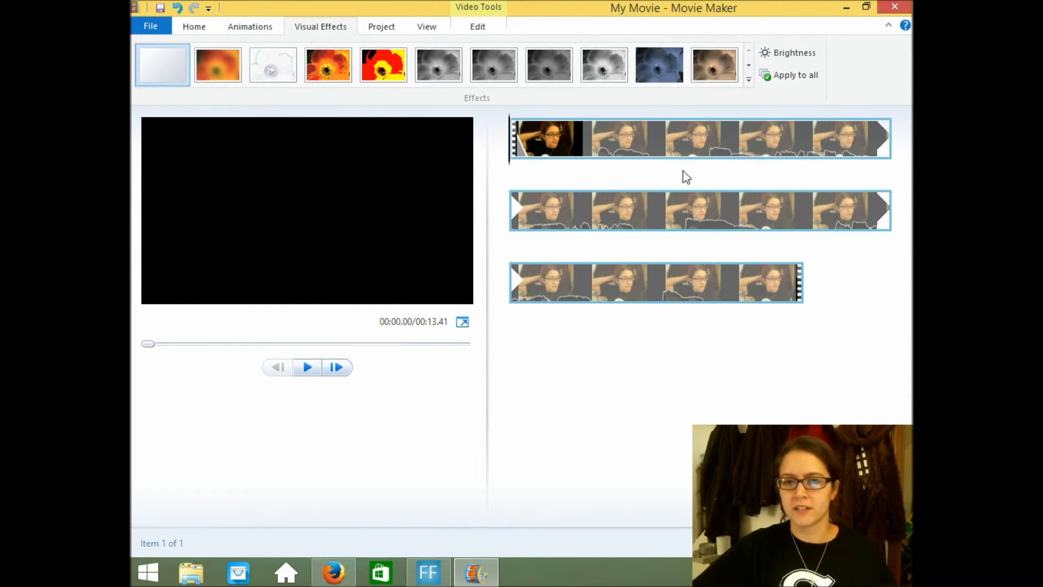
pyautogui.click(659, 143)
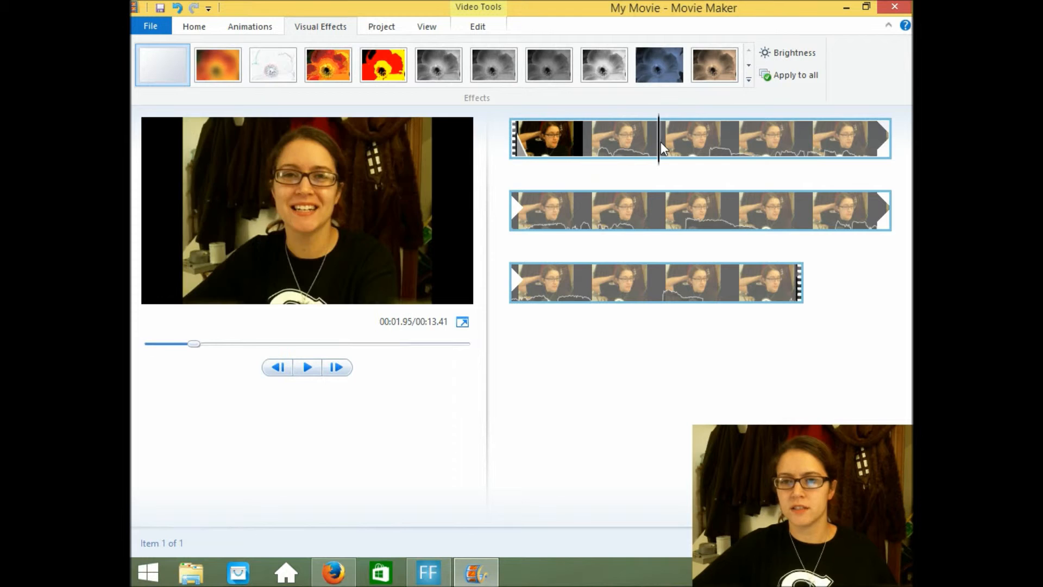
pyautogui.click(217, 63)
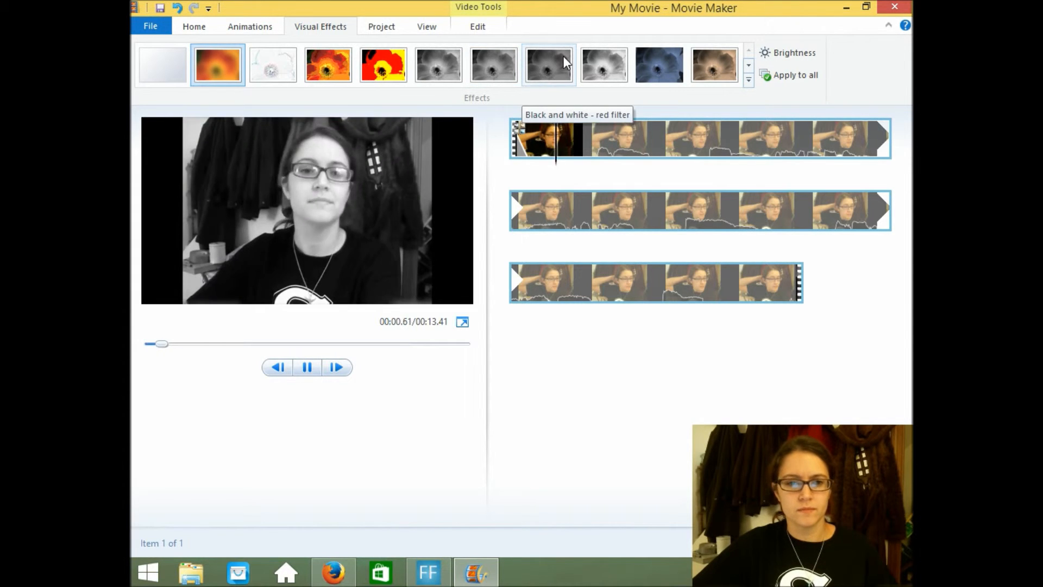
# Add the music file 14 Once Upon A December.m4a from the PC to the movie
pyautogui.click(380, 27)
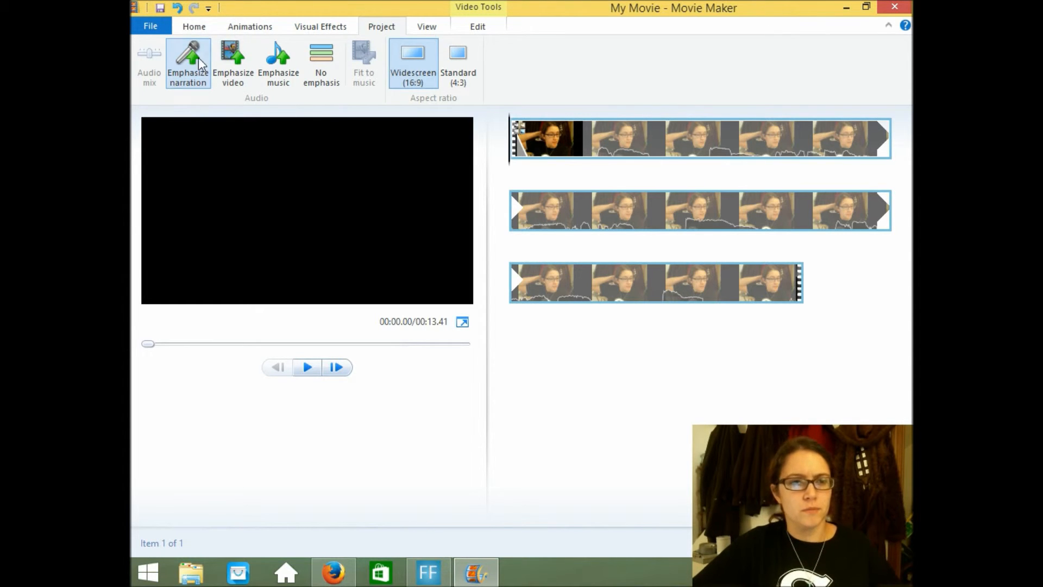
pyautogui.click(191, 27)
pyautogui.click(257, 83)
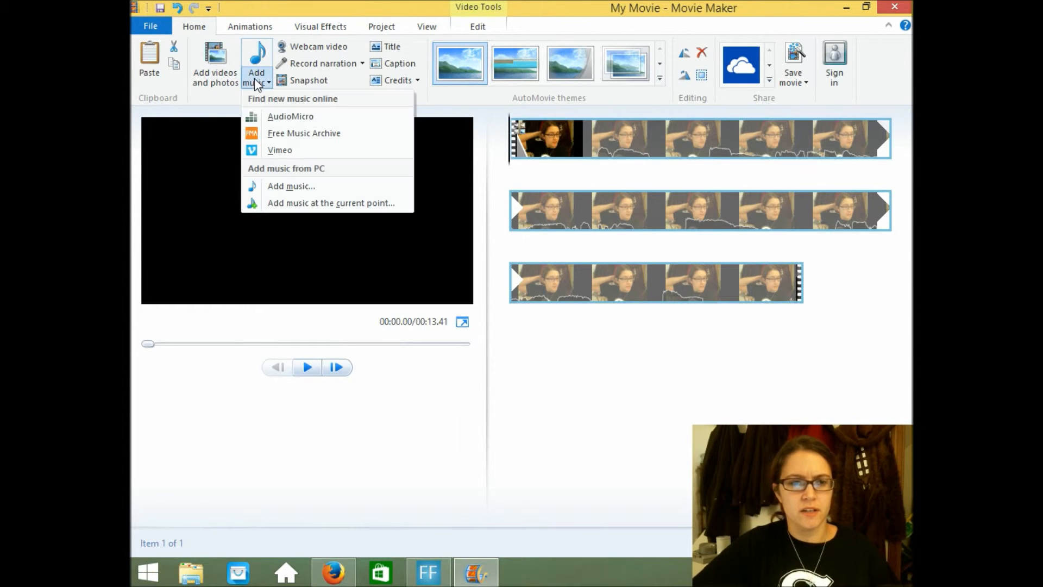
pyautogui.click(290, 187)
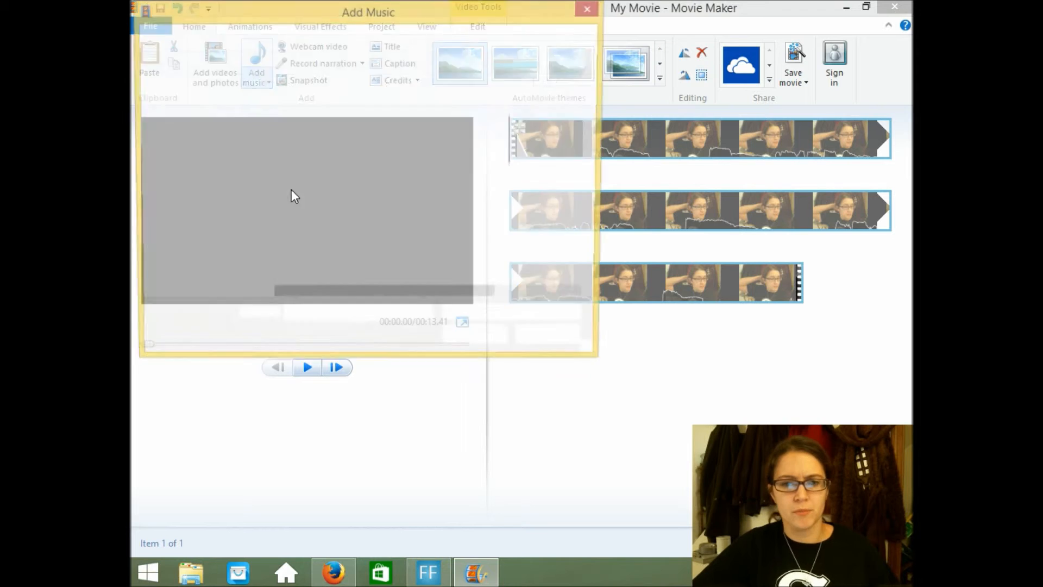
pyautogui.click(337, 107)
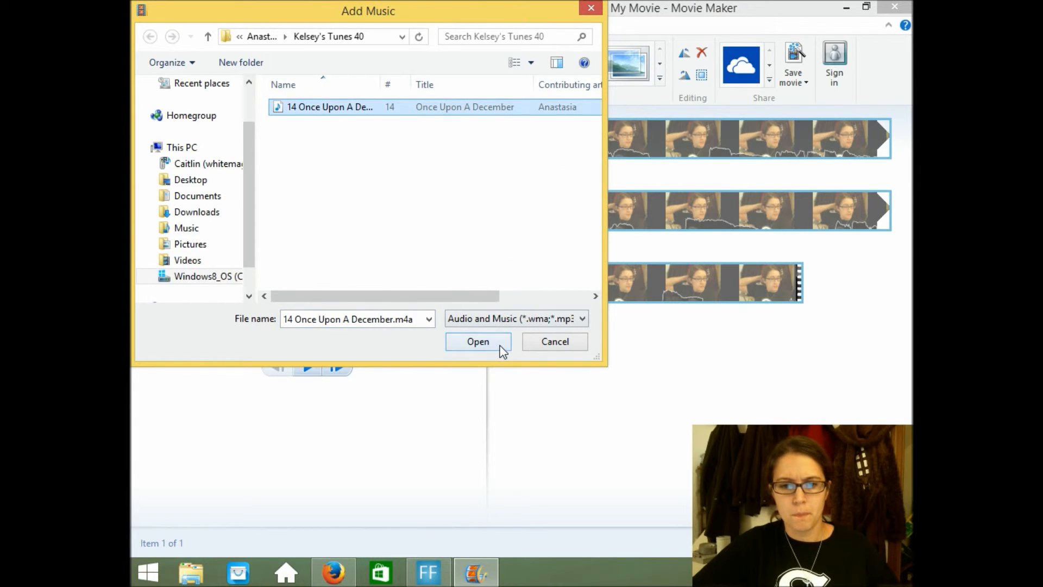
pyautogui.click(496, 346)
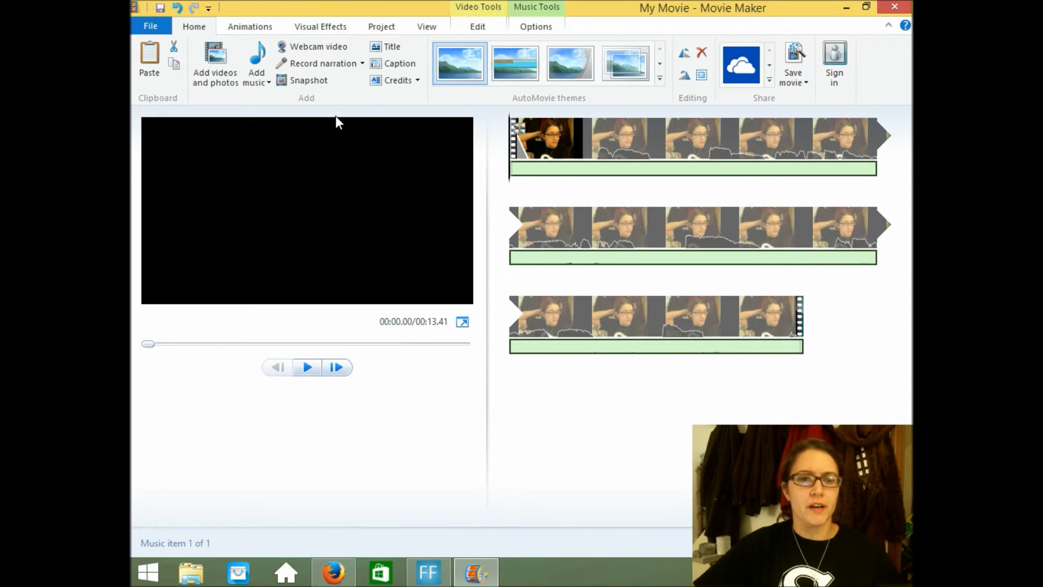
# Examine the narration emphasis option and the narration recording controls, and leave the recorder without recording
pyautogui.click(377, 28)
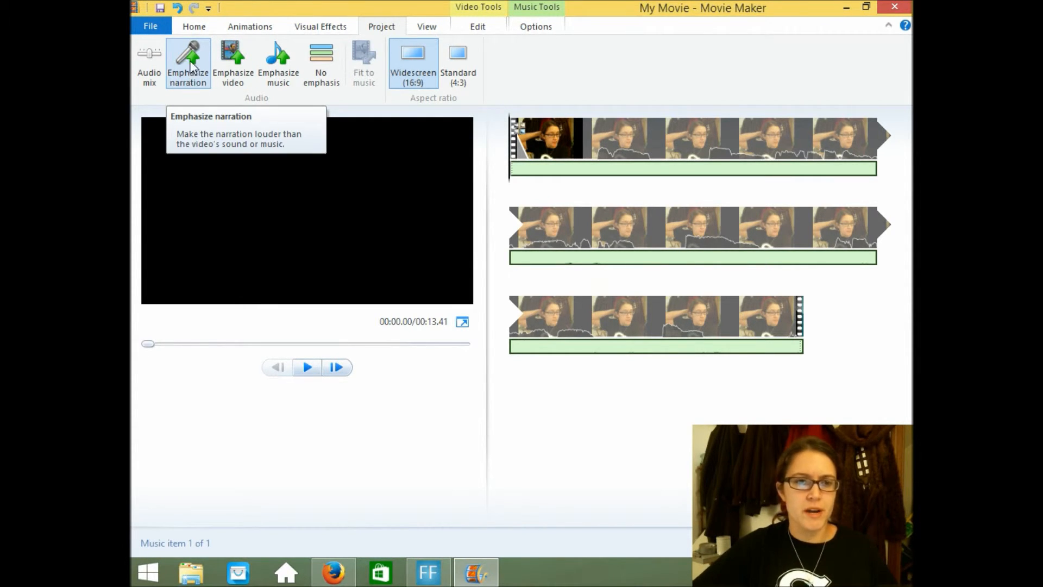
pyautogui.click(202, 28)
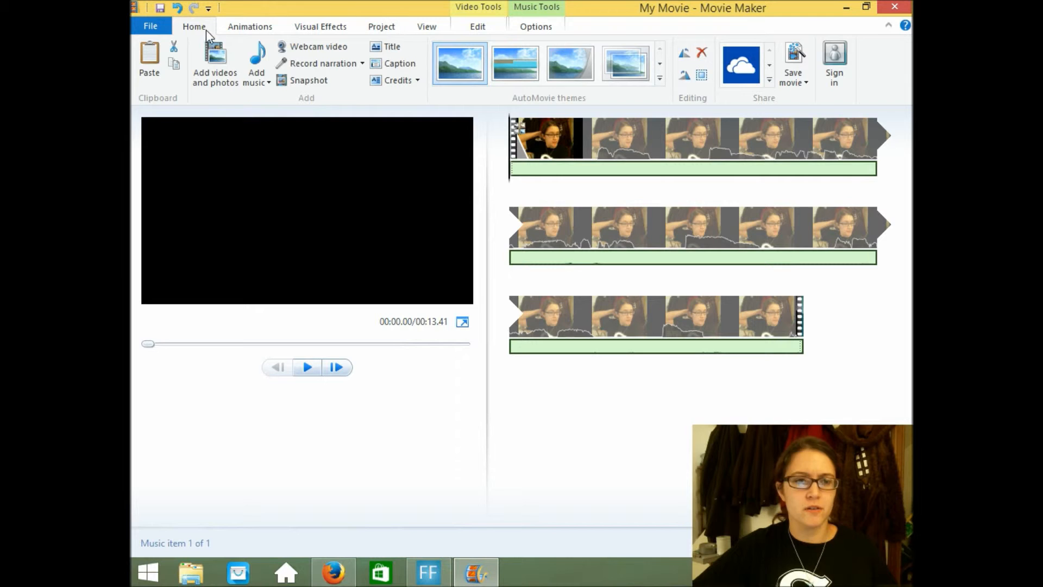
pyautogui.click(327, 66)
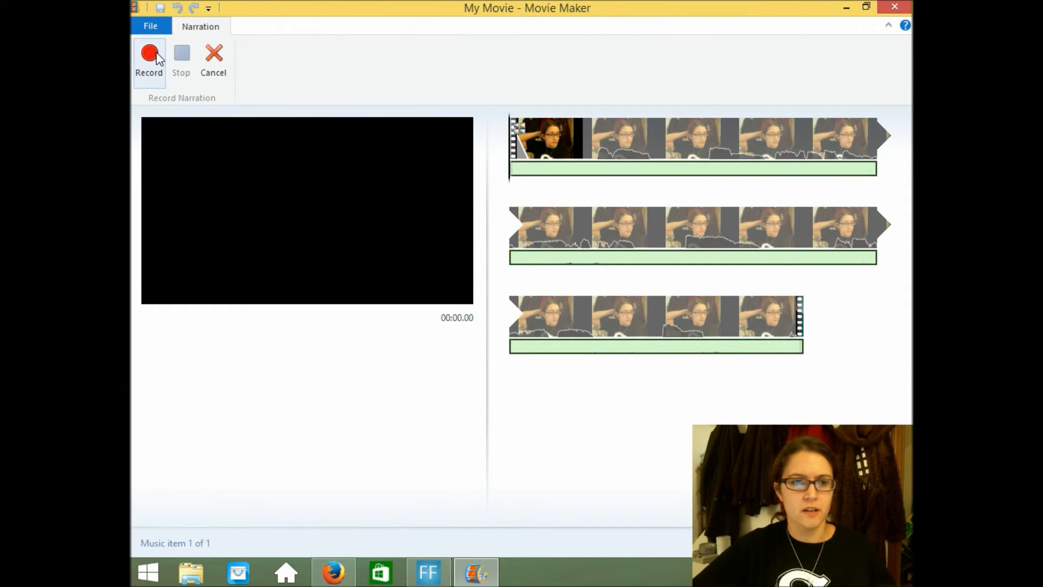
pyautogui.click(155, 27)
pyautogui.click(307, 5)
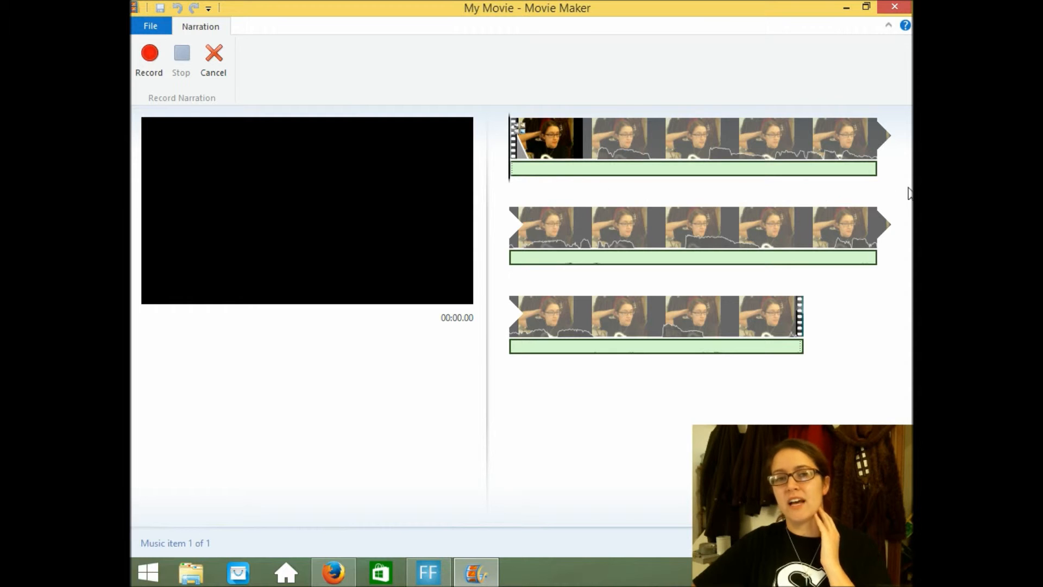
pyautogui.click(148, 23)
pyautogui.click(143, 25)
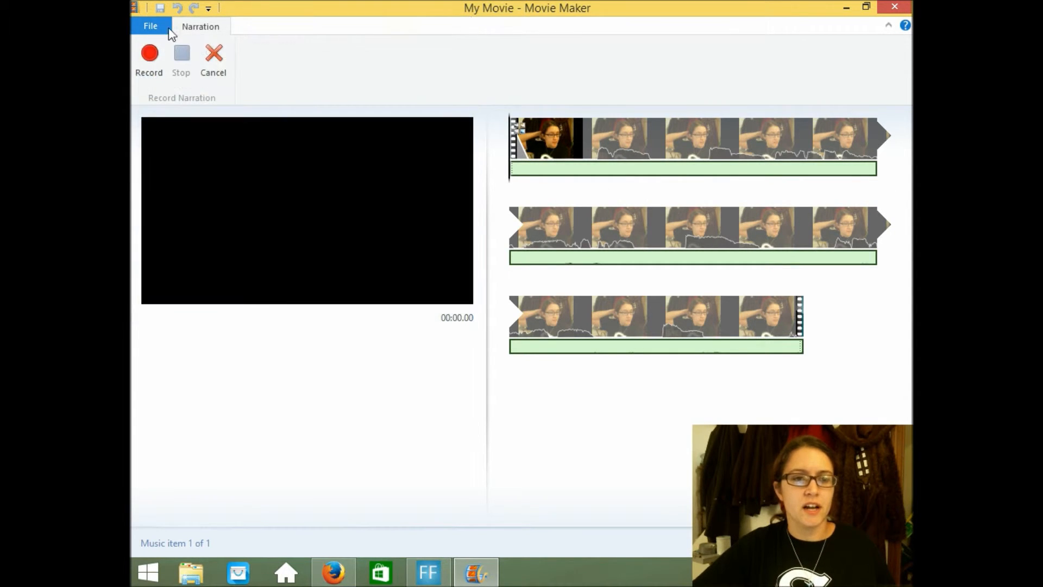
pyautogui.click(223, 60)
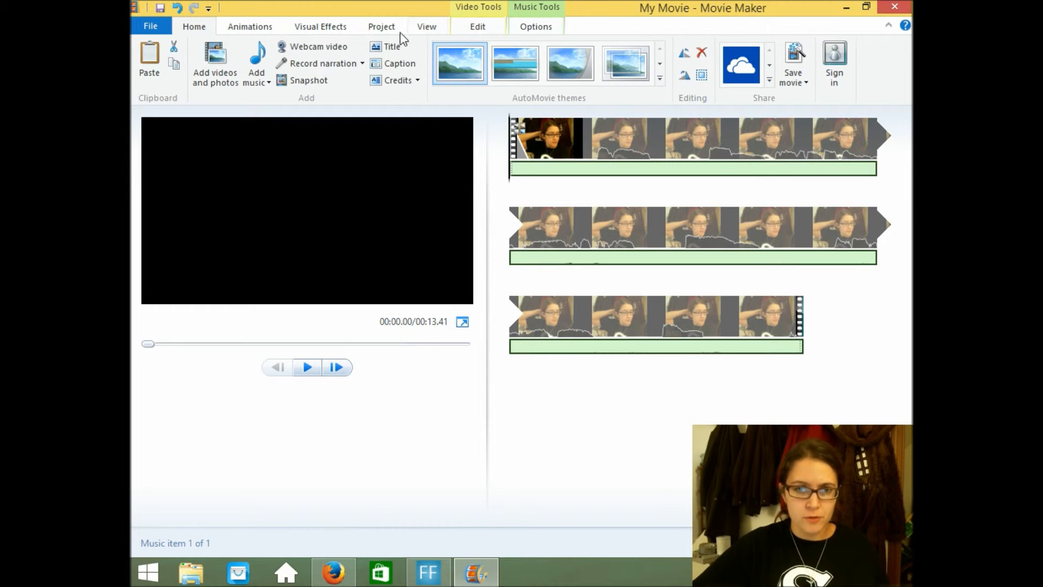
# Try emphasizing the video's sound, and set the project's audio to emphasize the music instead
pyautogui.click(319, 28)
pyautogui.click(374, 26)
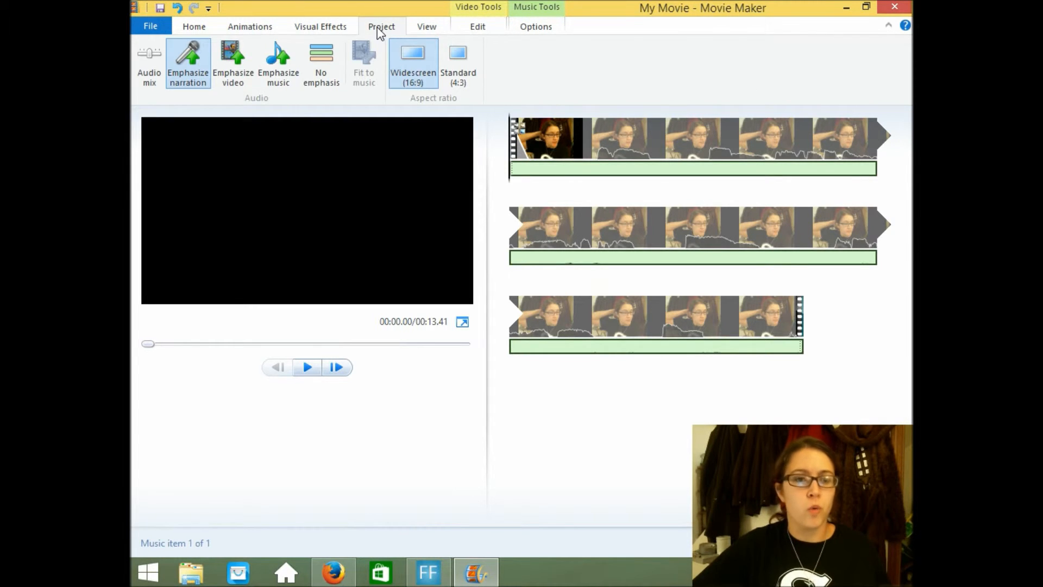
pyautogui.click(236, 65)
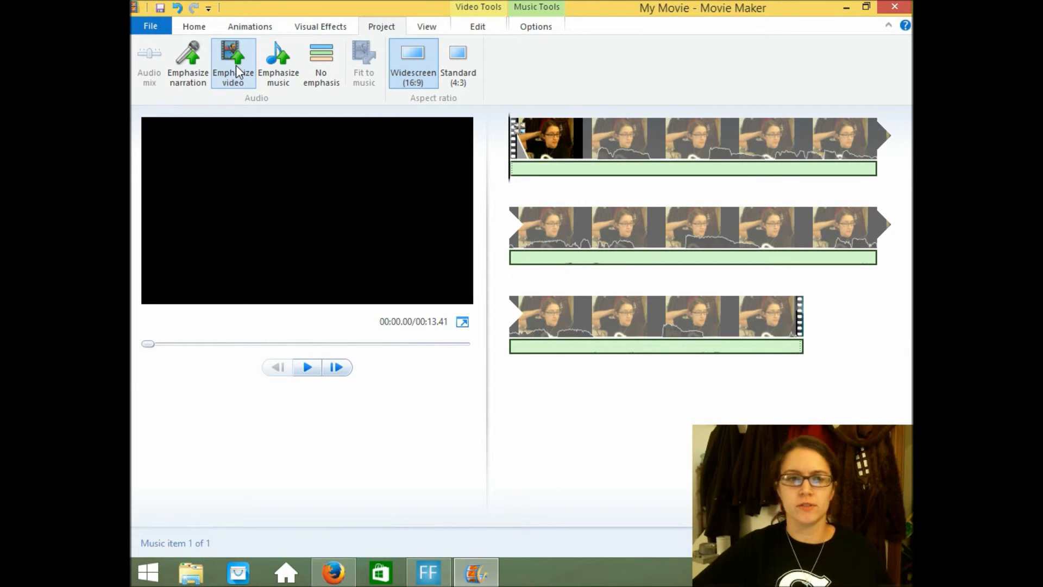
pyautogui.click(289, 67)
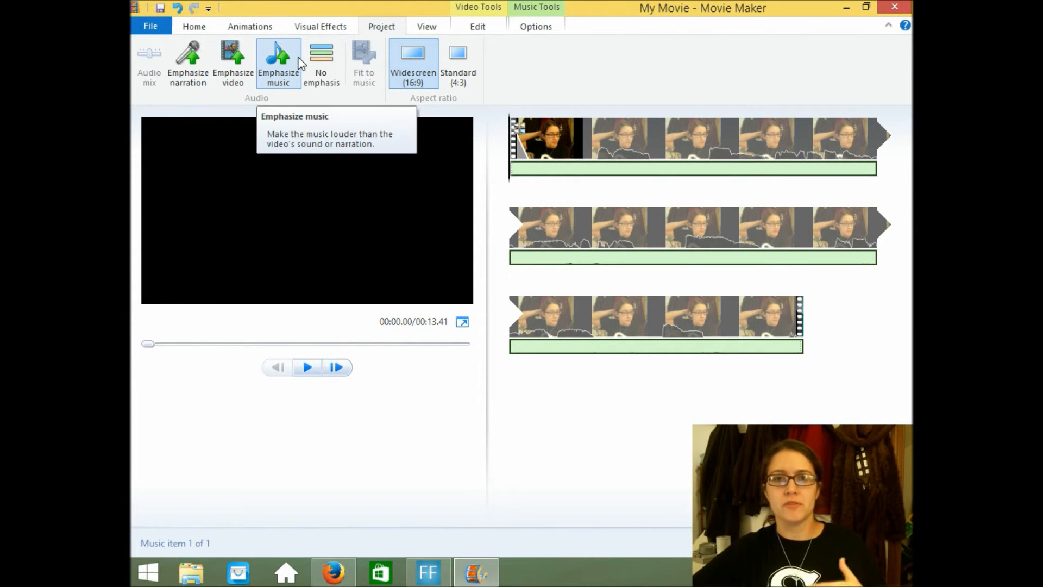
pyautogui.click(547, 154)
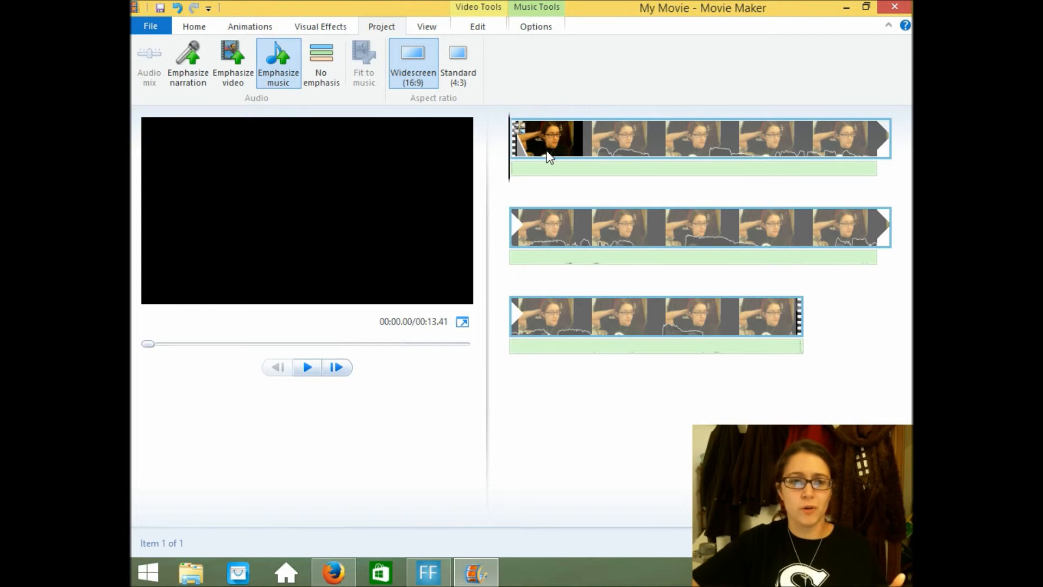
pyautogui.click(589, 169)
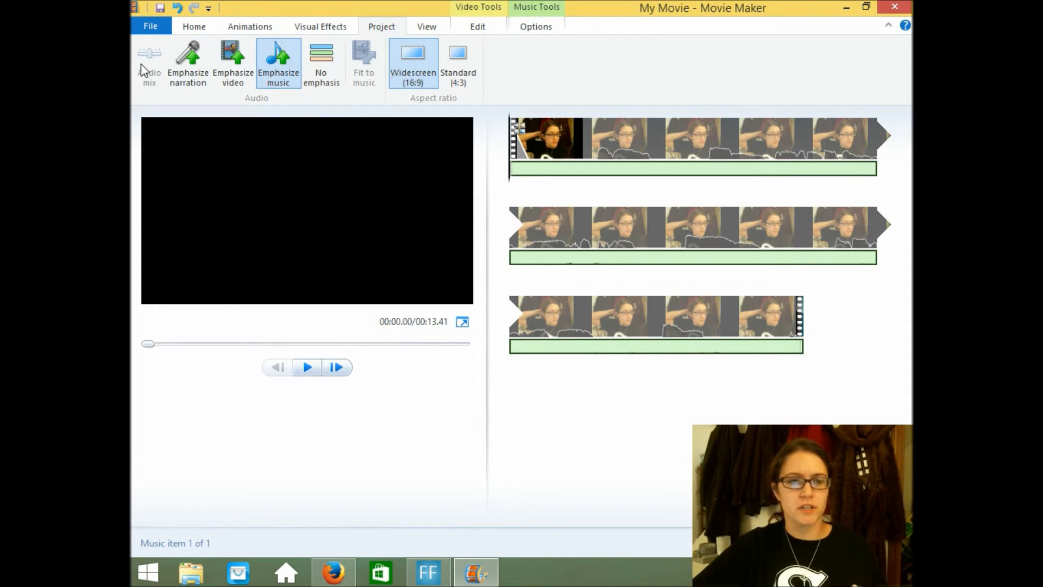
# Hide the audio waveforms on the timeline and preview the movie in full screen
pyautogui.click(426, 30)
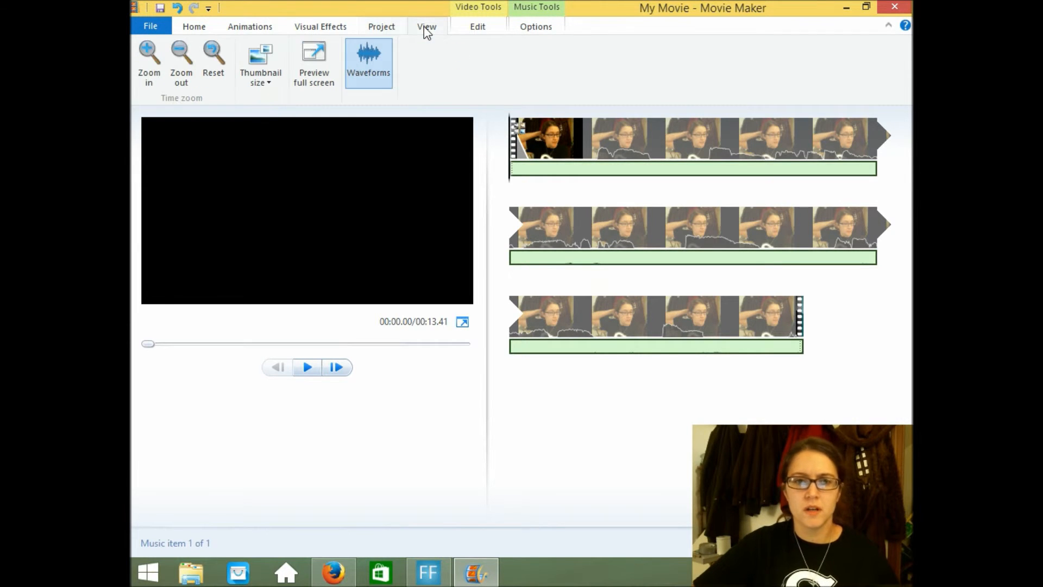
pyautogui.click(366, 75)
pyautogui.click(364, 71)
pyautogui.click(365, 71)
pyautogui.click(365, 76)
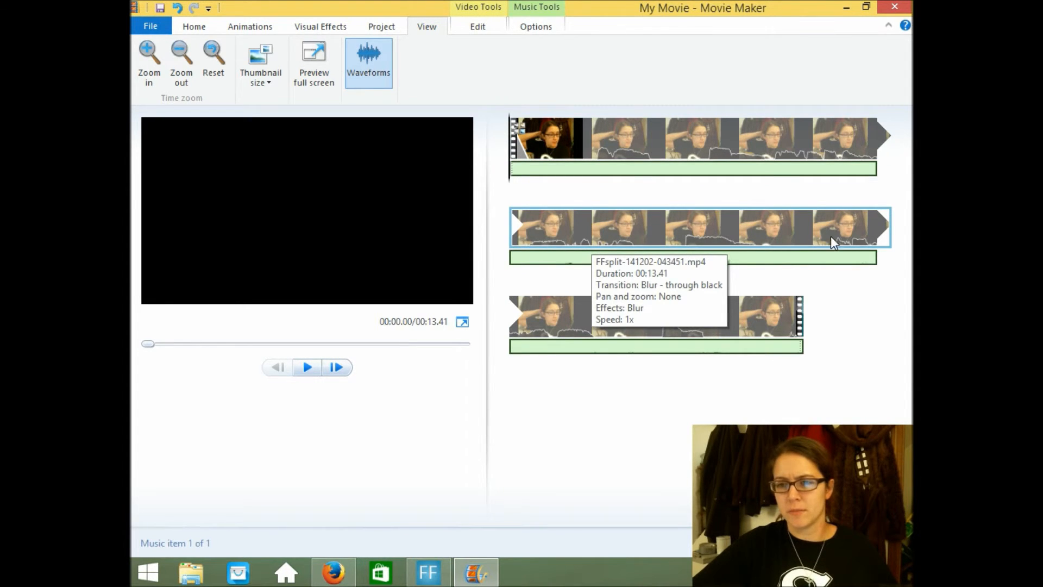
pyautogui.click(379, 76)
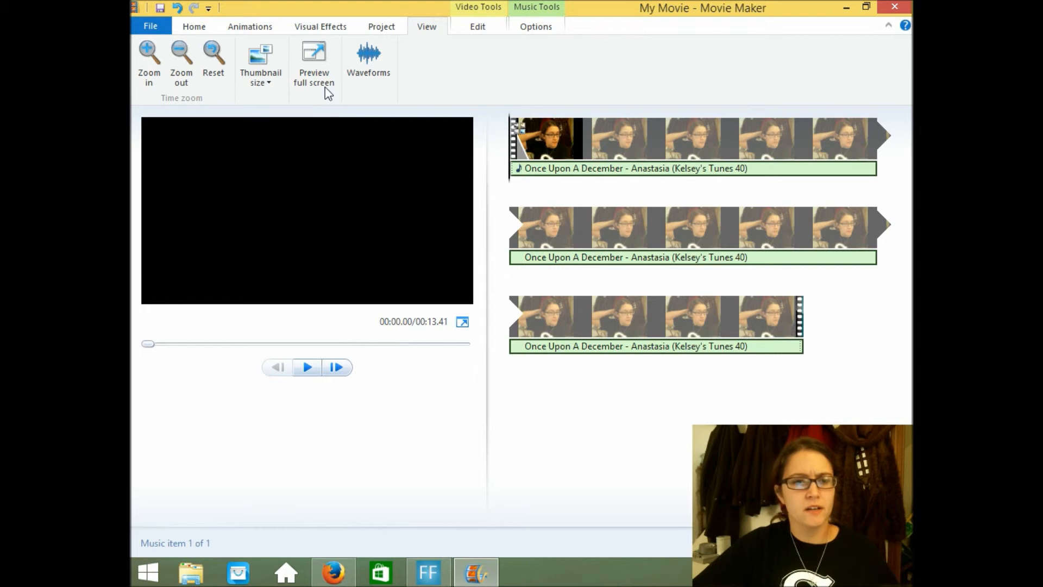
pyautogui.click(320, 64)
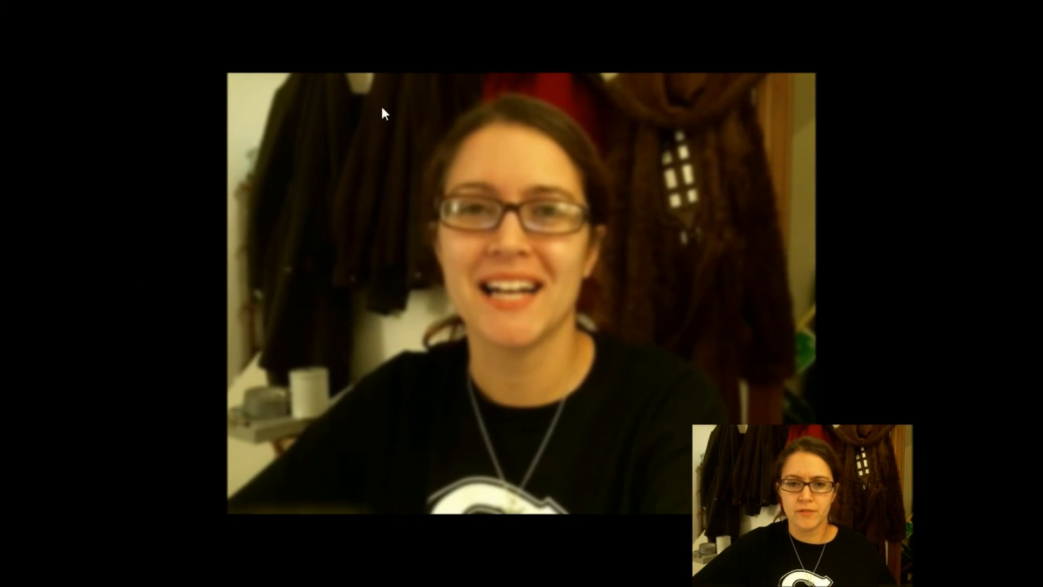
pyautogui.click(837, 20)
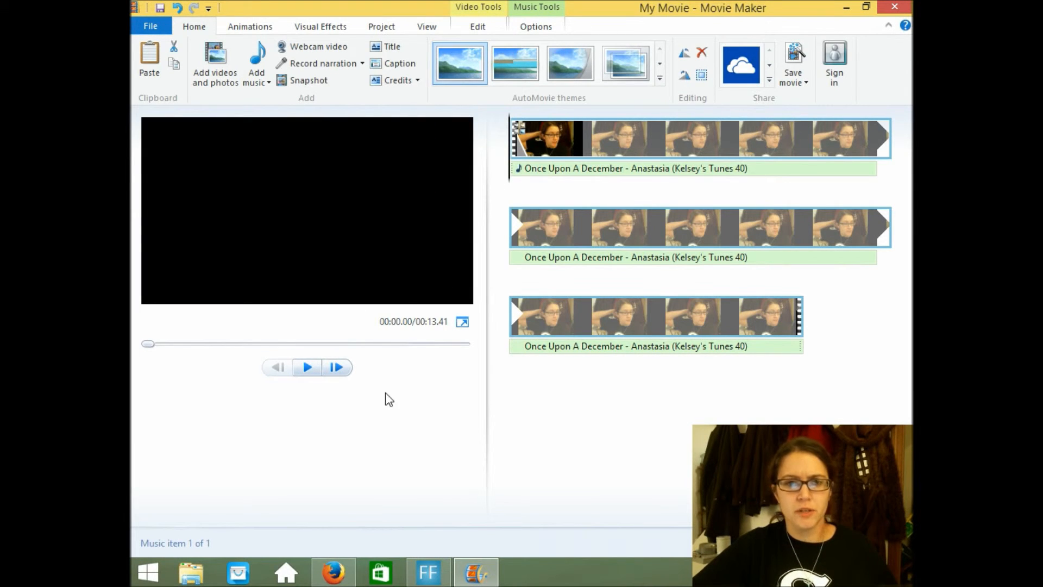
# Set the video clip's speed to 4x, and play and scrub through the sped-up clip
pyautogui.click(328, 27)
pyautogui.click(470, 28)
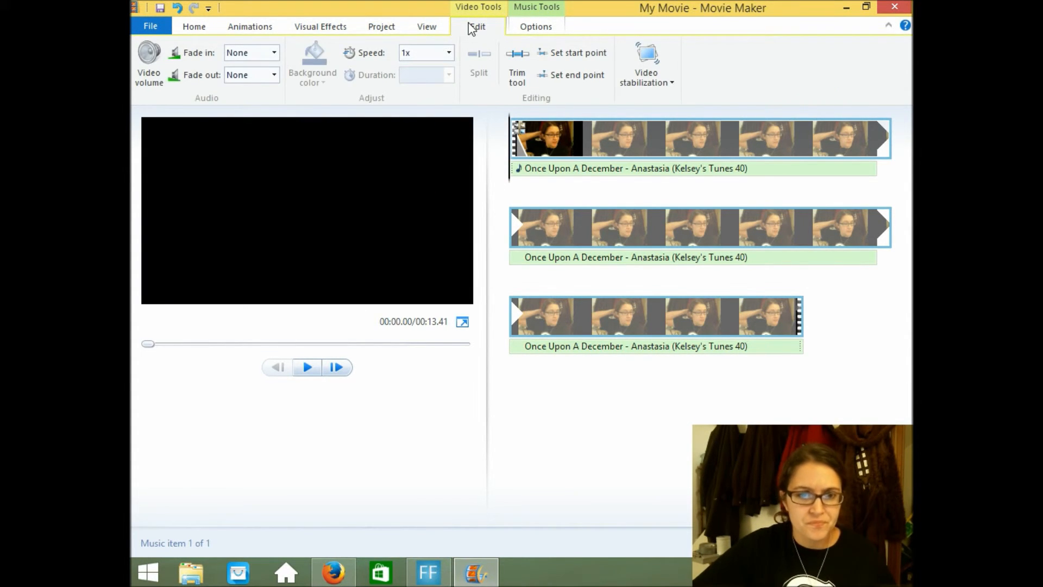
pyautogui.click(450, 53)
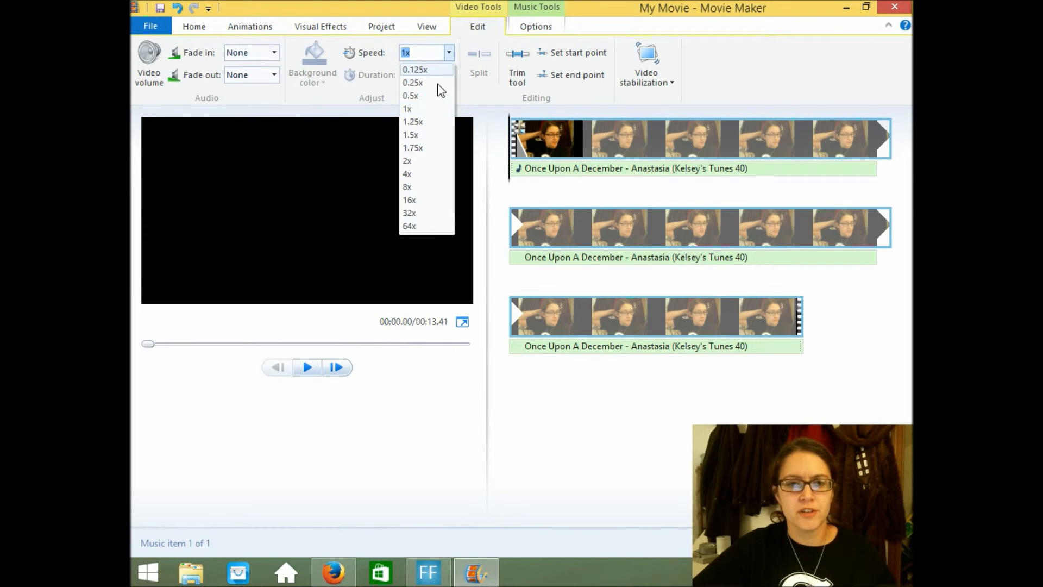
pyautogui.click(419, 174)
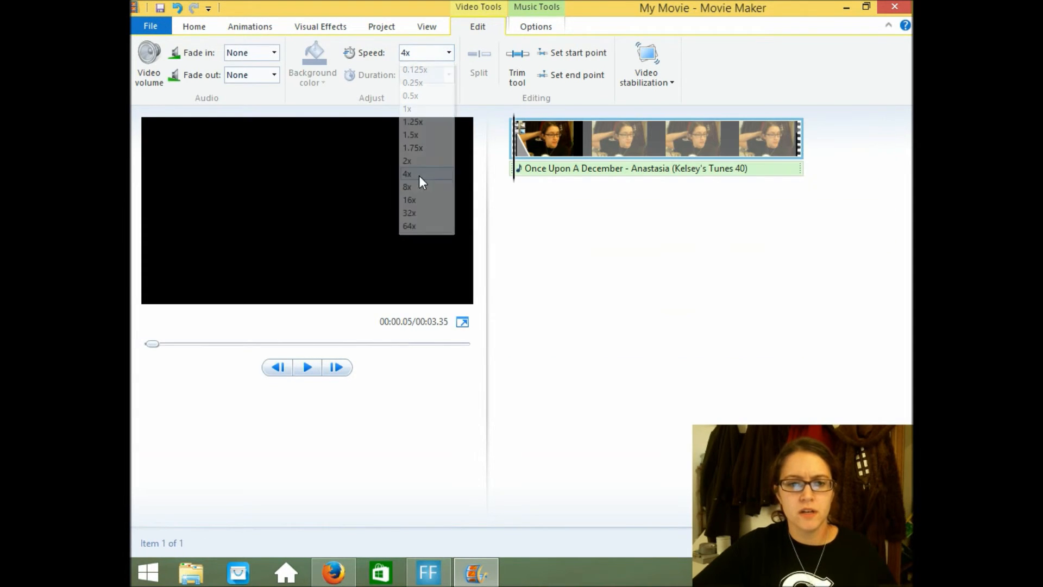
pyautogui.click(312, 374)
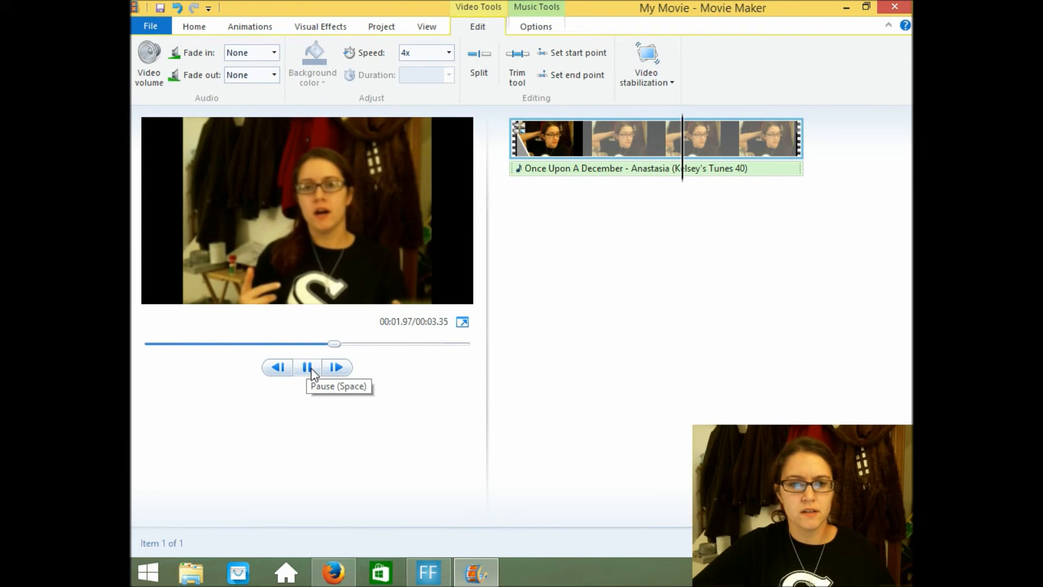
pyautogui.click(311, 374)
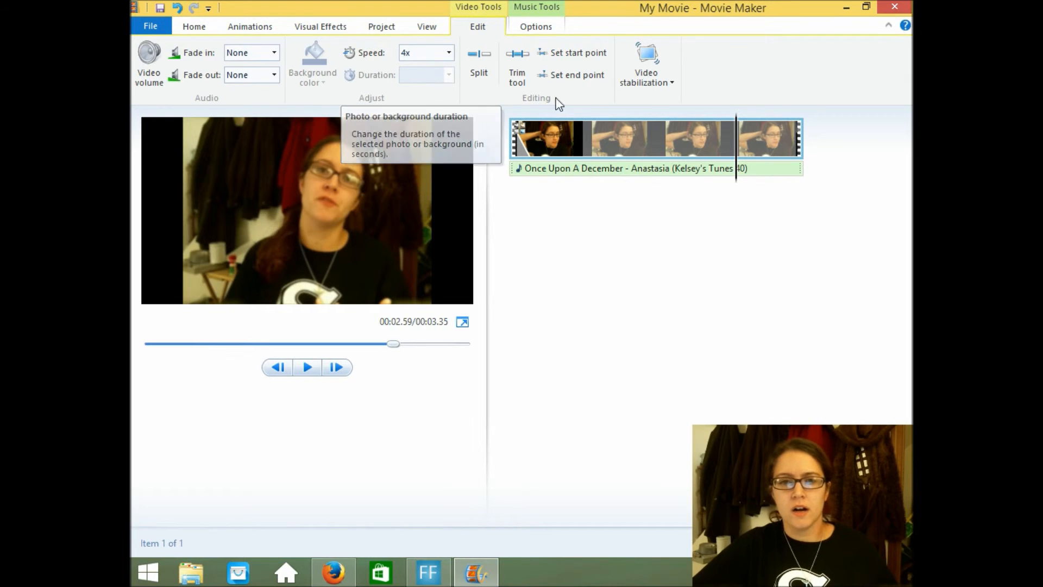
pyautogui.moveTo(736, 149); pyautogui.dragTo(605, 145)
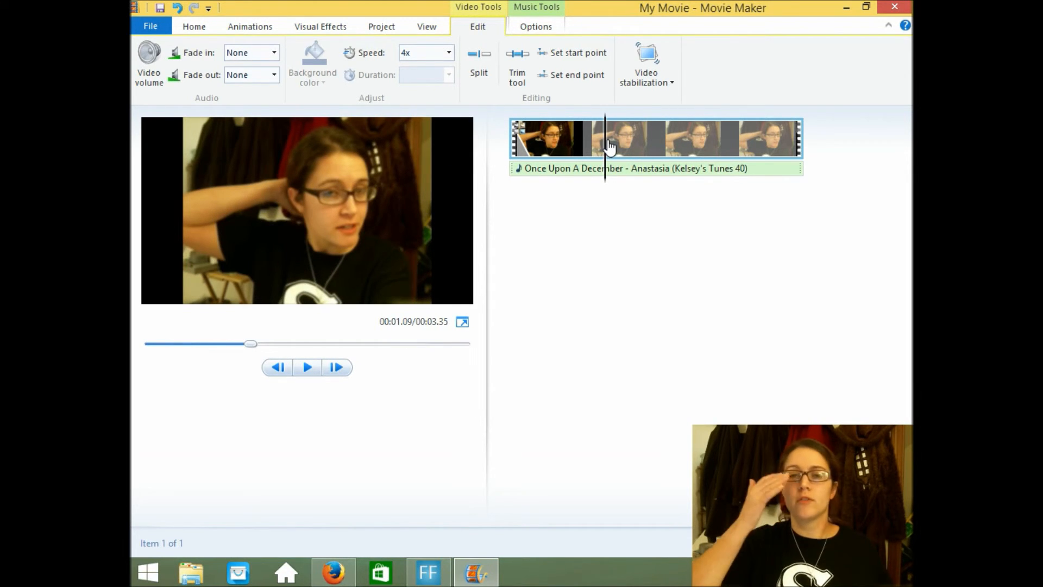
pyautogui.moveTo(607, 147); pyautogui.dragTo(667, 146)
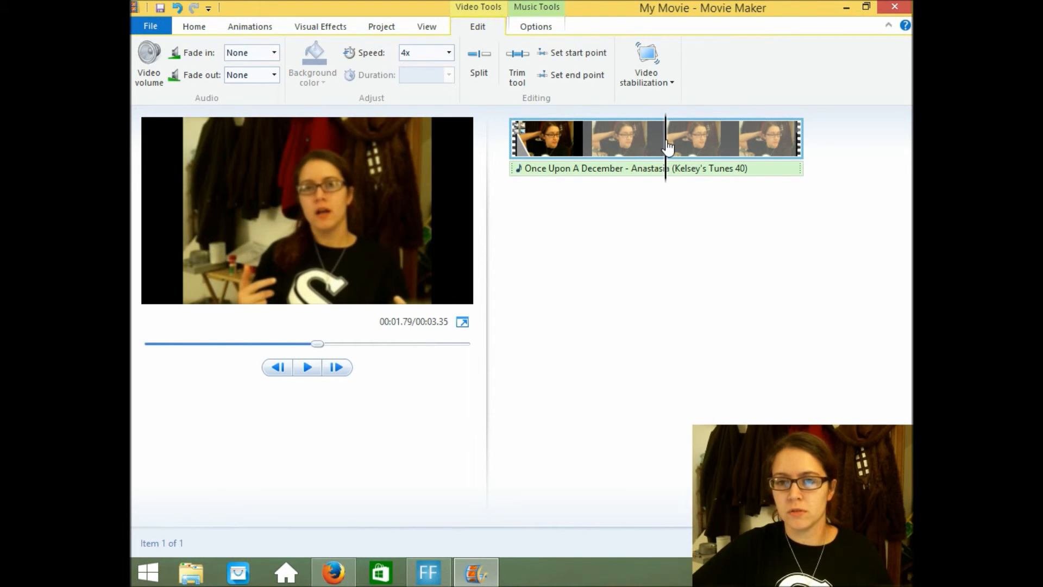
# Add the video FFsplit-141202-041828.mp4 after the existing clip and check both clips on the timeline
pyautogui.click(195, 28)
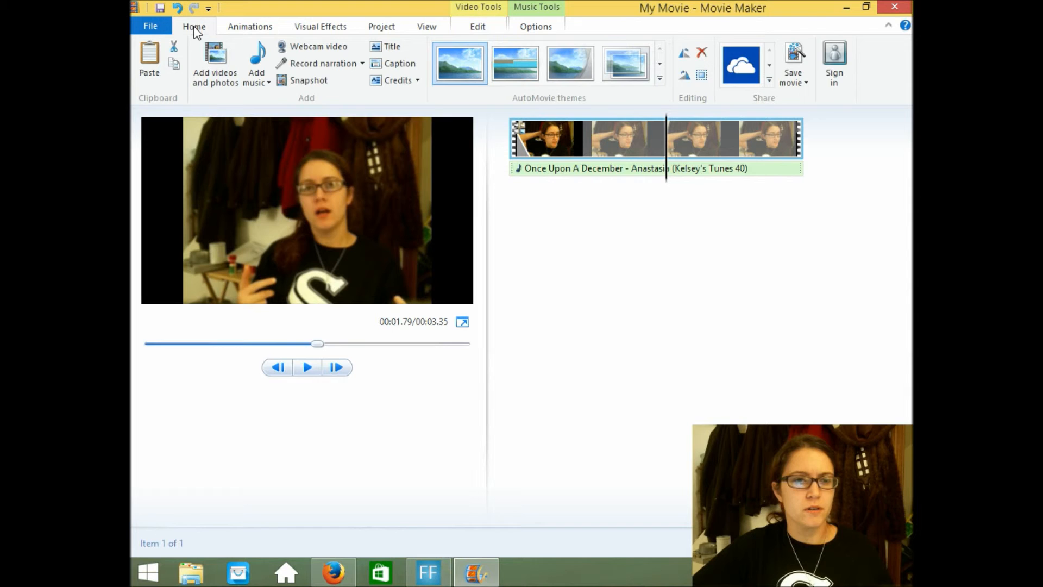
pyautogui.click(223, 79)
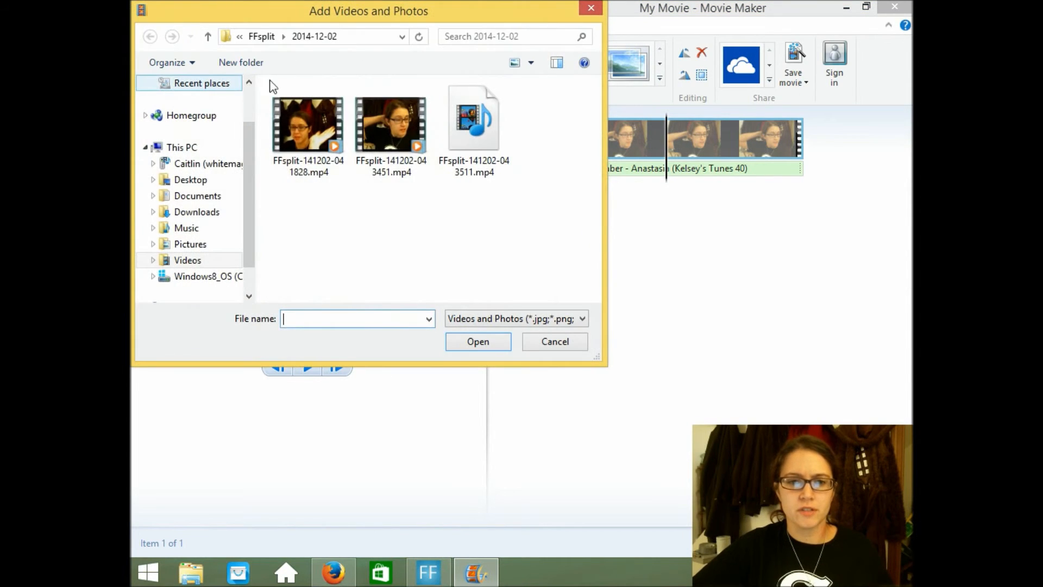
pyautogui.click(308, 132)
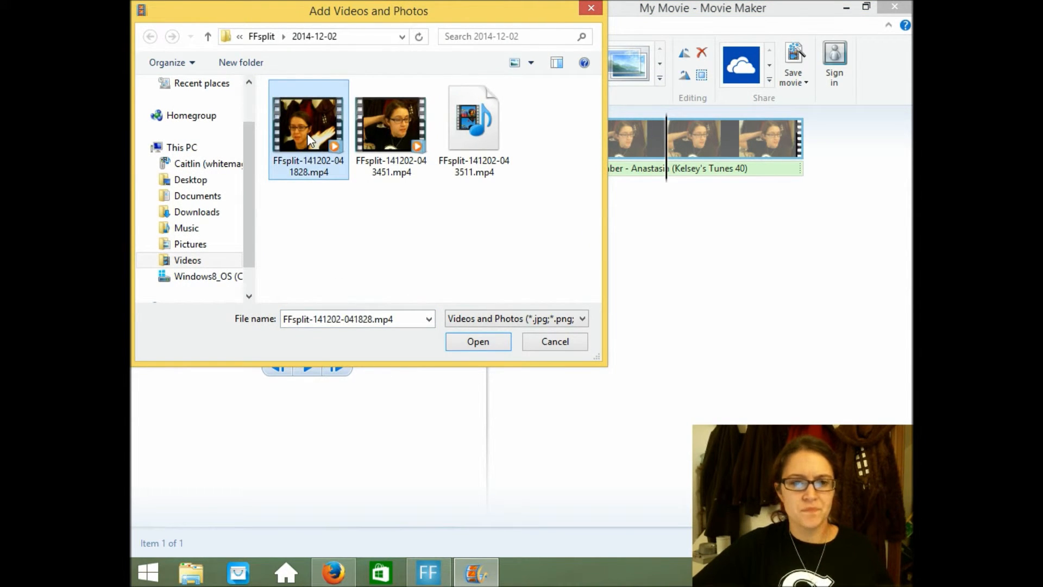
pyautogui.click(478, 342)
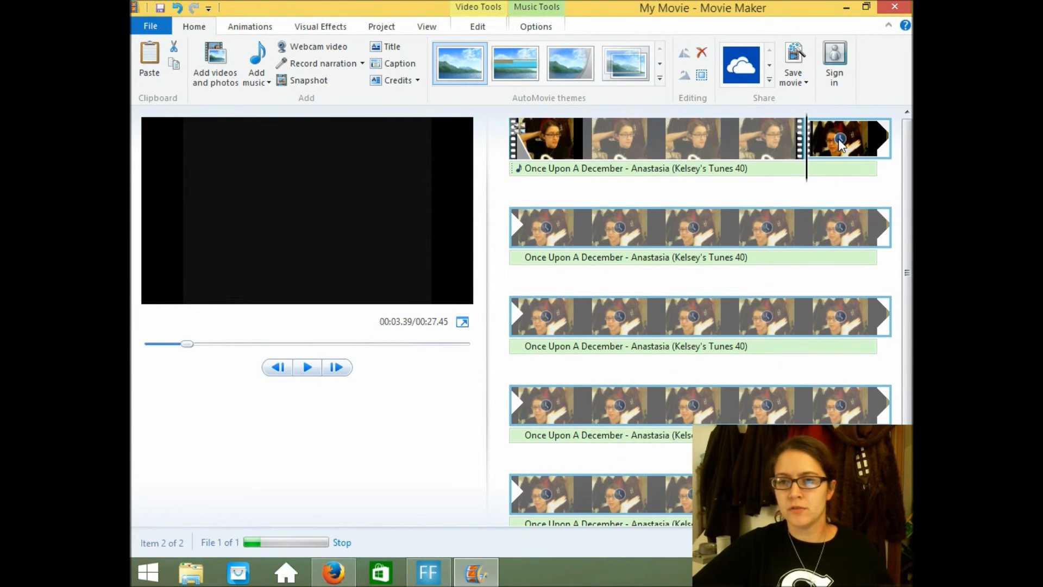
pyautogui.click(661, 239)
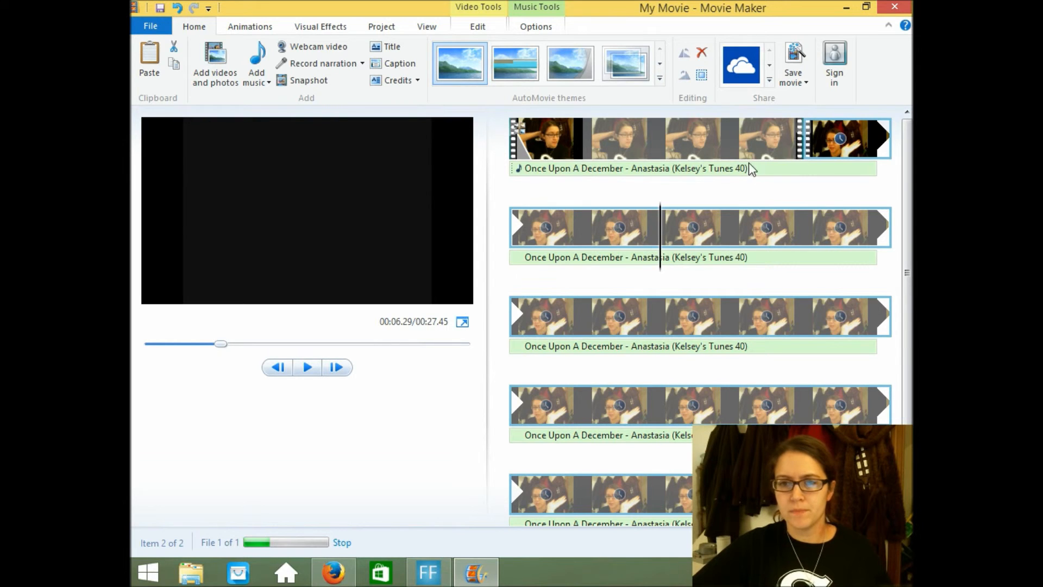
pyautogui.click(746, 143)
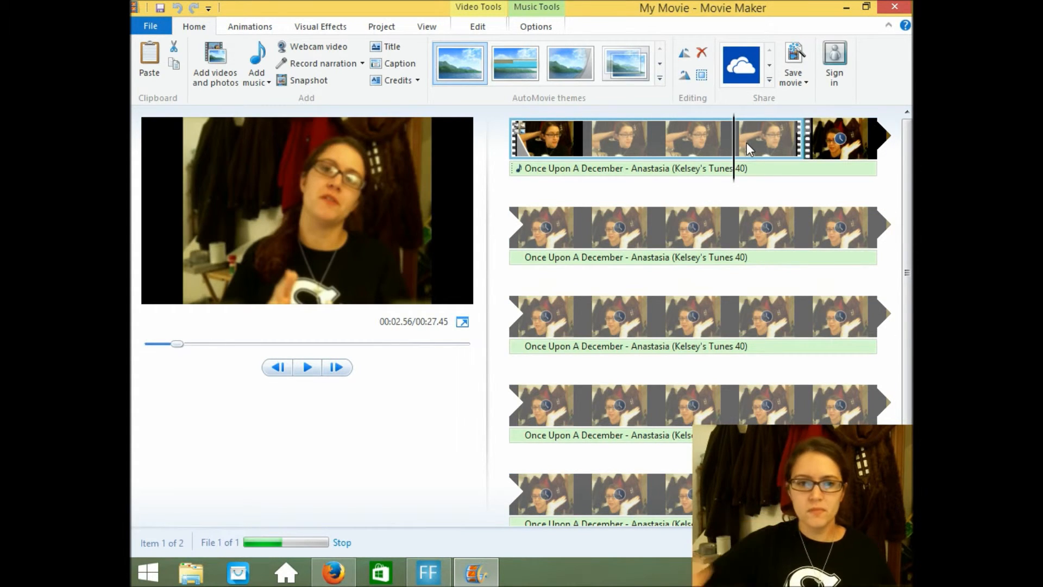
pyautogui.click(643, 242)
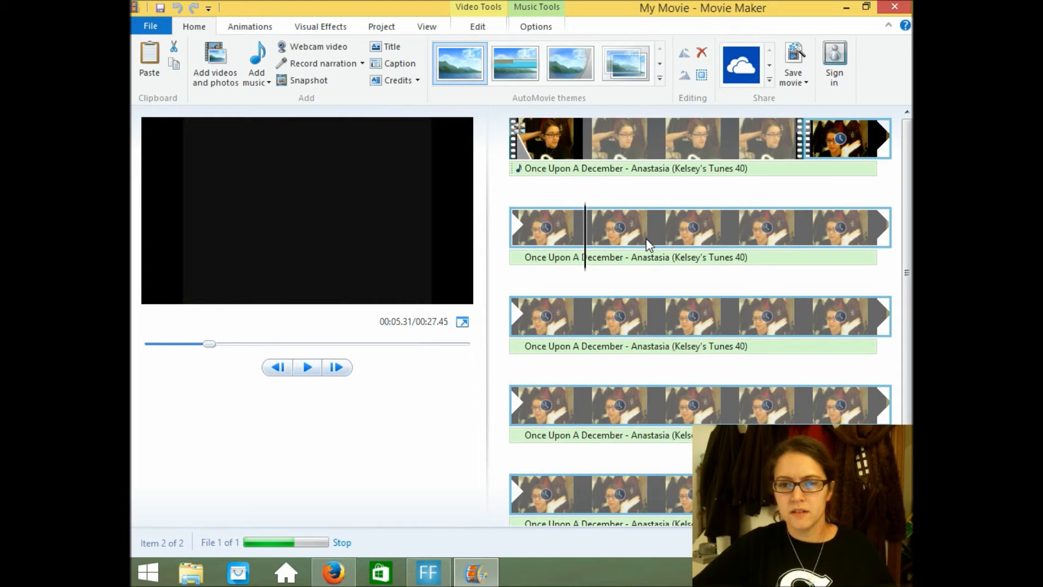
# Split the second video clip on the timeline at 00:06.83
pyautogui.moveTo(907, 260); pyautogui.dragTo(910, 345)
pyautogui.click(658, 204)
pyautogui.click(733, 204)
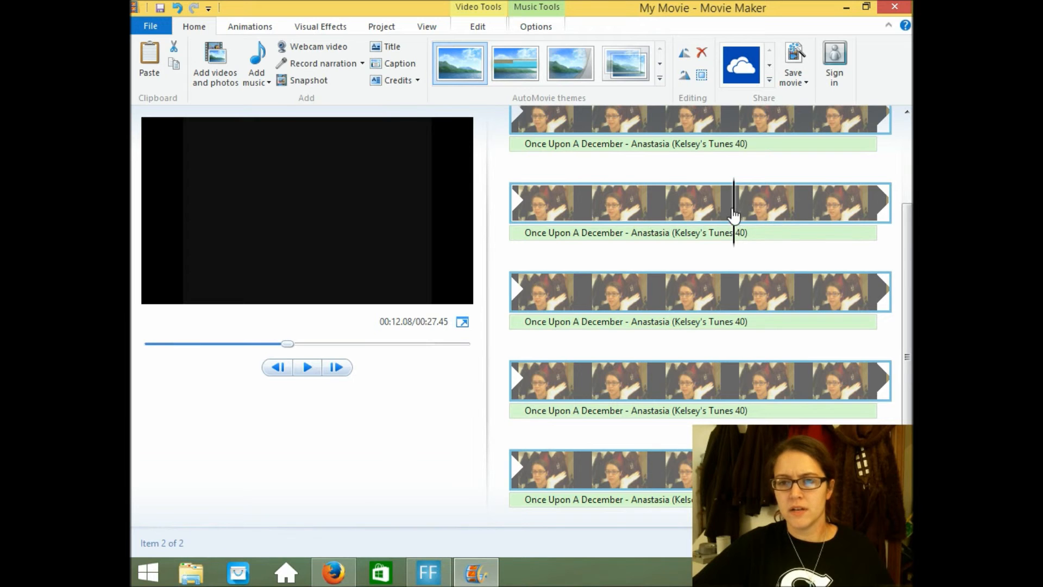
pyautogui.click(659, 239)
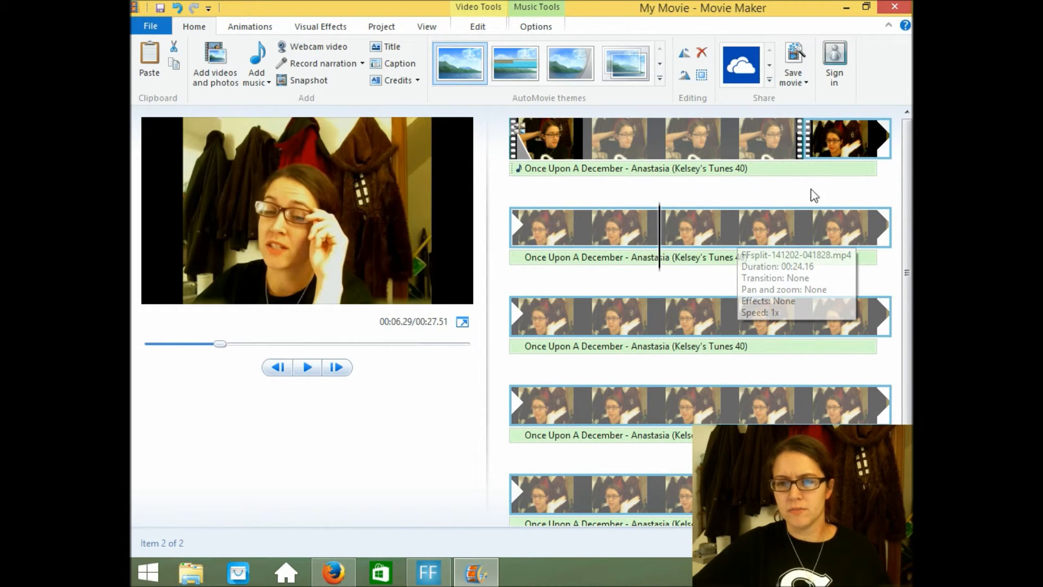
pyautogui.click(699, 241)
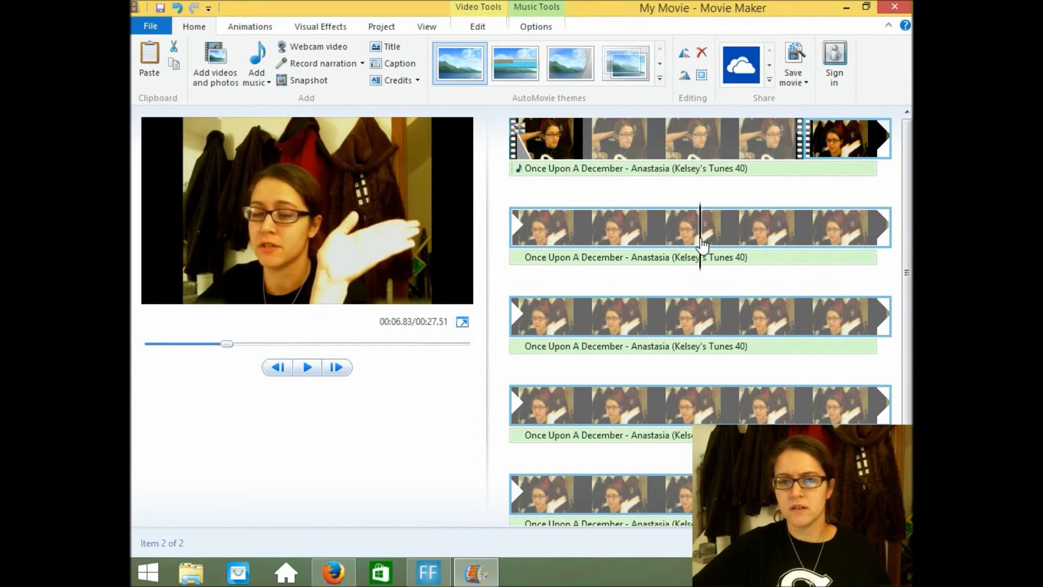
pyautogui.click(484, 30)
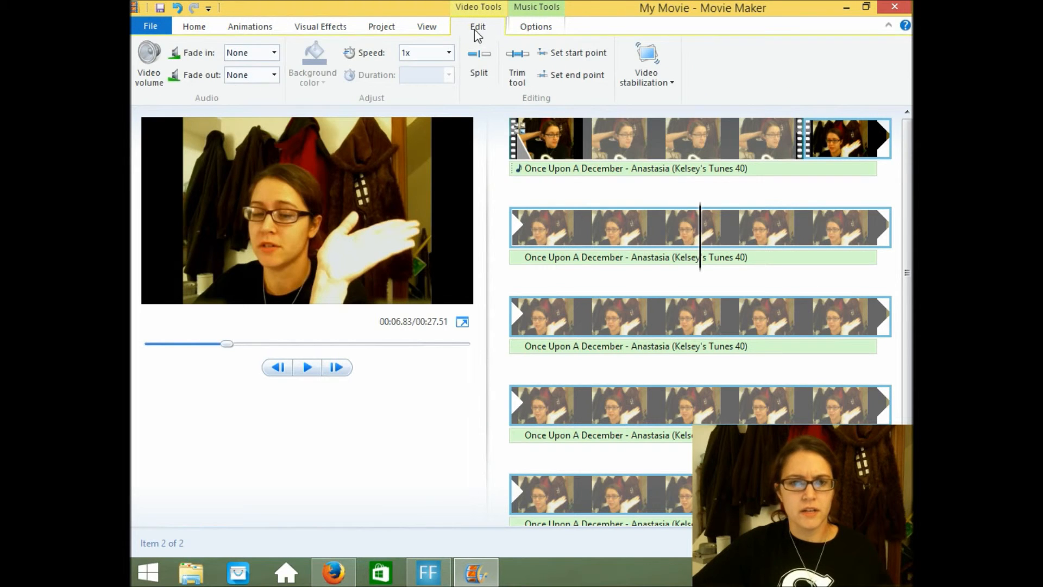
pyautogui.click(481, 73)
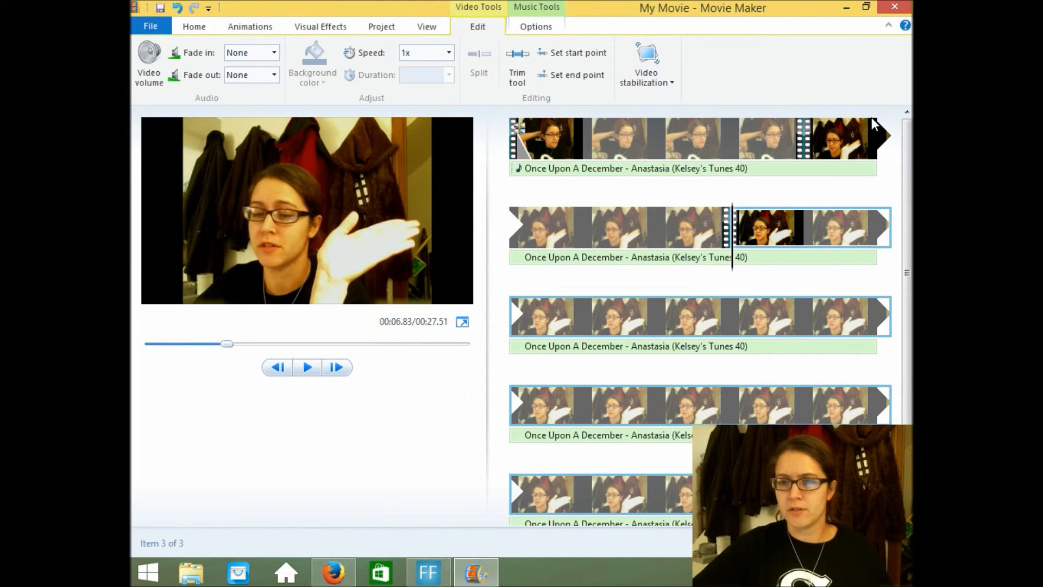
# Remove the portion of the second video that lies before the split point
pyautogui.click(648, 227)
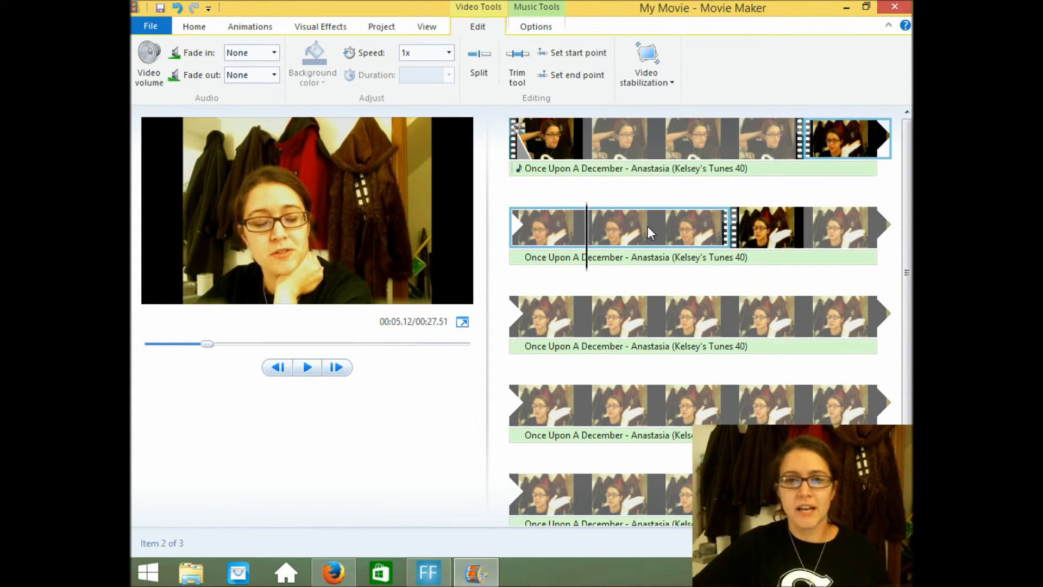
pyautogui.rightClick(649, 232)
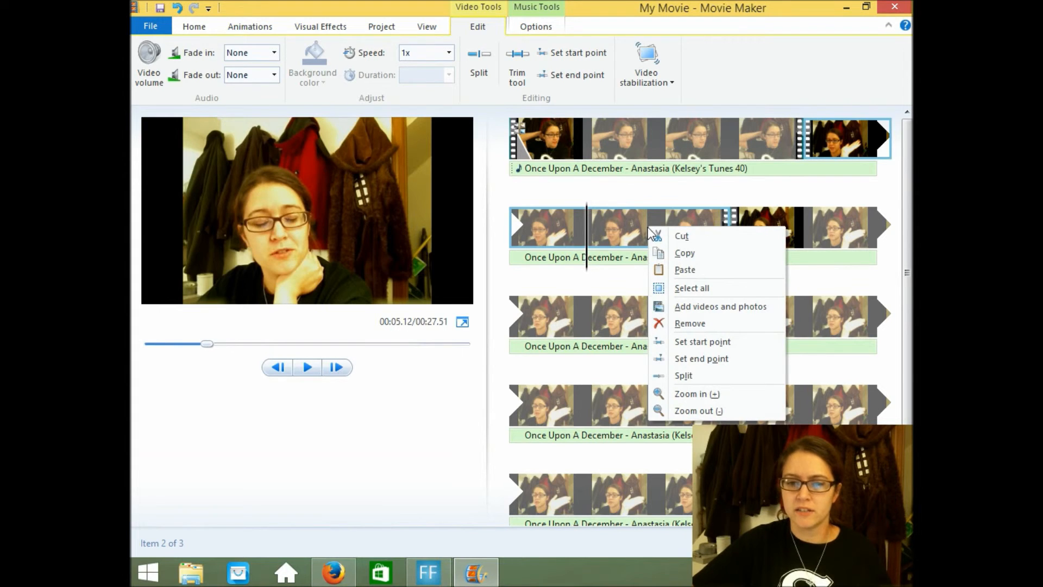
pyautogui.click(712, 323)
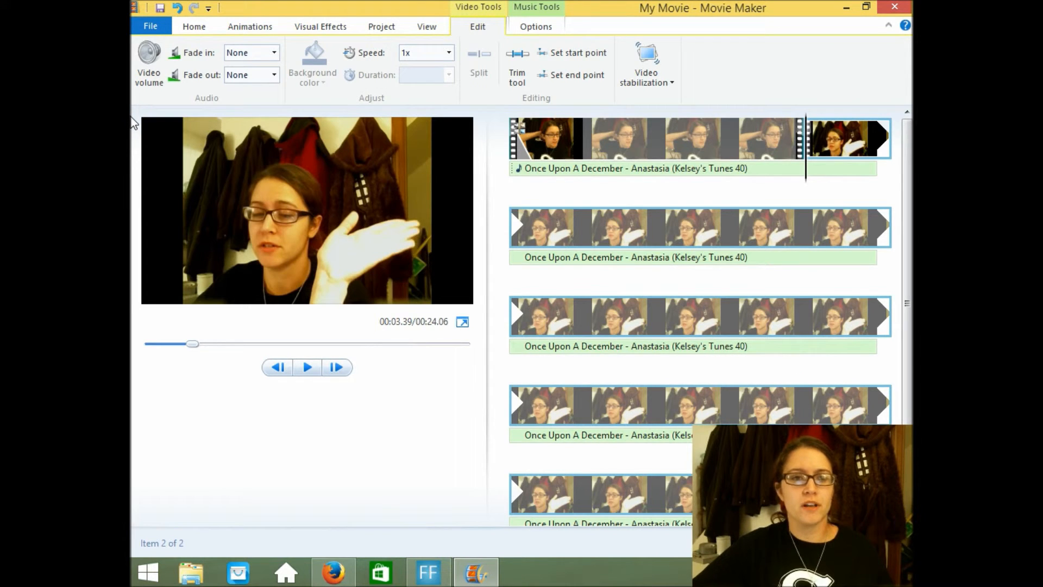
# Show the remaining second clip's volume control and set its audio fade-in to Medium
pyautogui.click(138, 81)
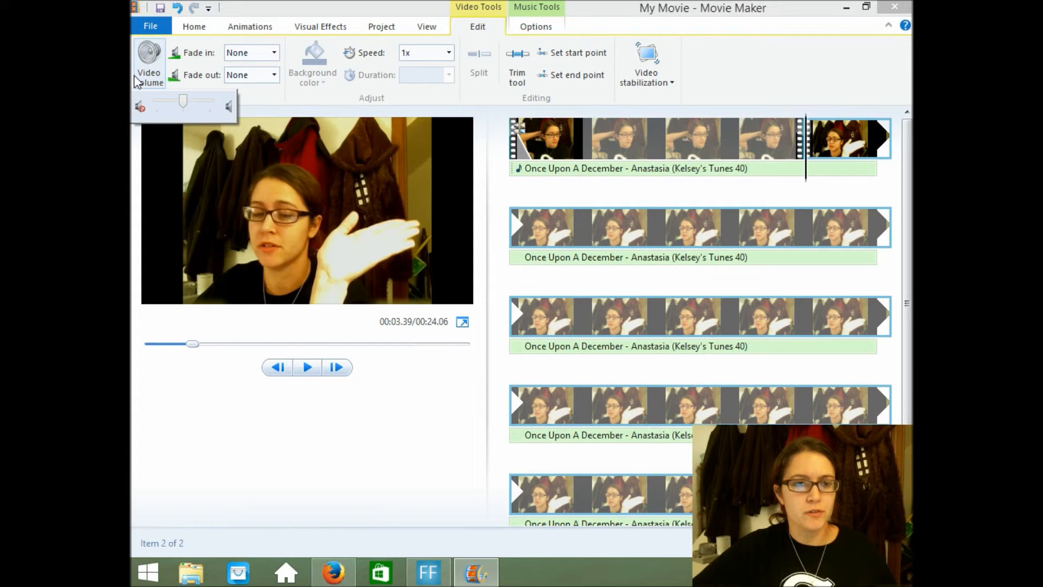
pyautogui.click(274, 52)
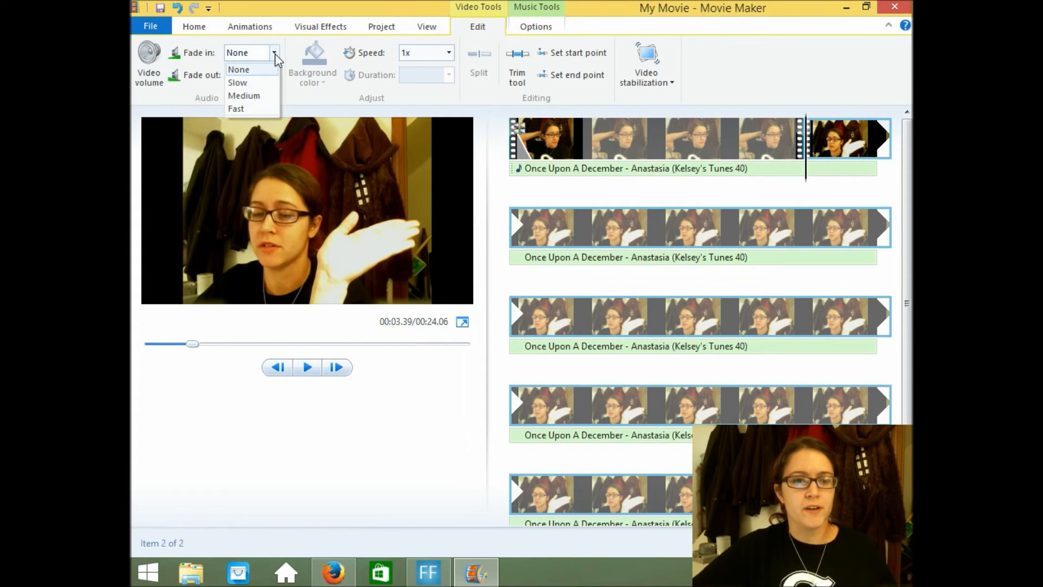
pyautogui.click(247, 96)
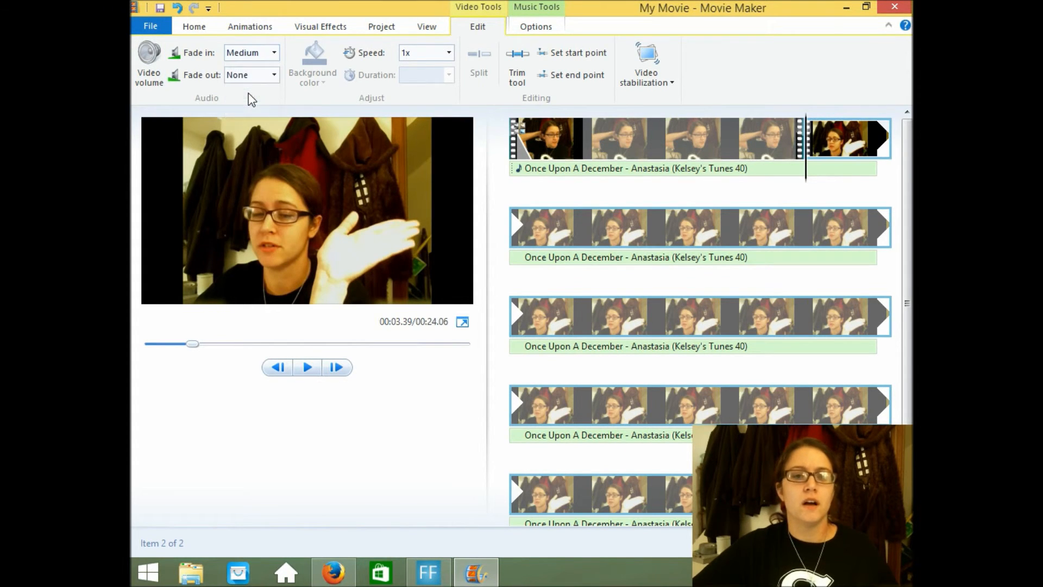
# Add a 1.50-second transition between the two clips and play the movie across it
pyautogui.click(251, 27)
pyautogui.click(473, 66)
pyautogui.click(473, 65)
pyautogui.click(474, 65)
pyautogui.click(471, 49)
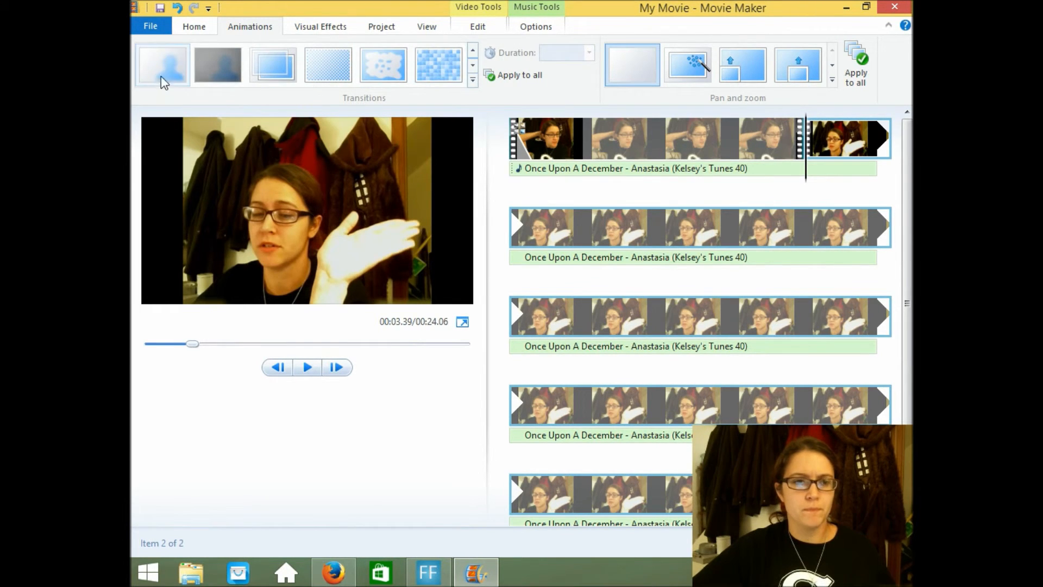
pyautogui.click(161, 69)
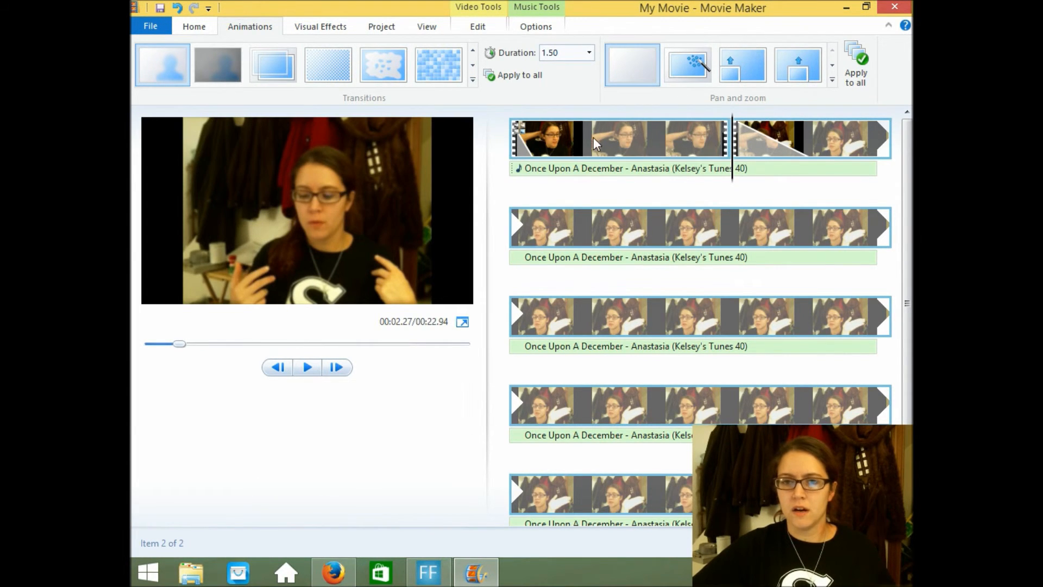
pyautogui.click(577, 151)
pyautogui.moveTo(585, 152); pyautogui.dragTo(660, 153)
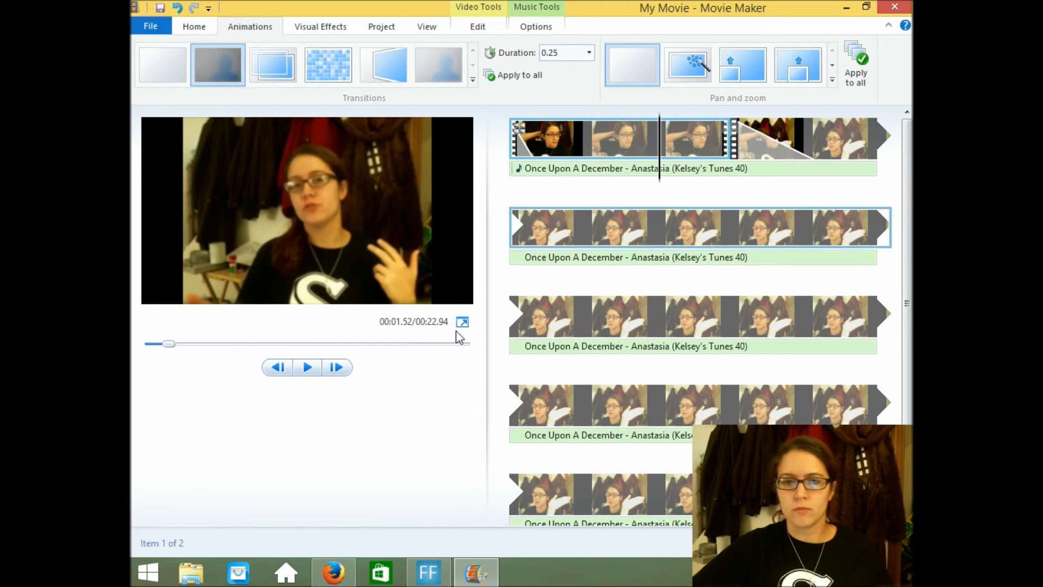
pyautogui.click(308, 368)
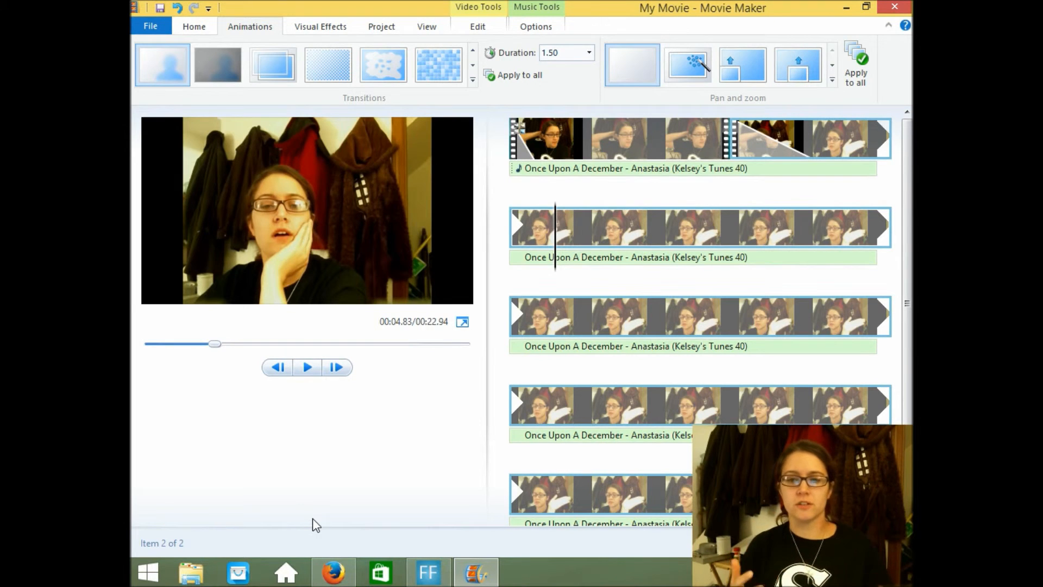
# Trim the second clip to a start point of 15.18 s and an end point of 19.67 s, and save the trim
pyautogui.click(466, 26)
pyautogui.click(514, 80)
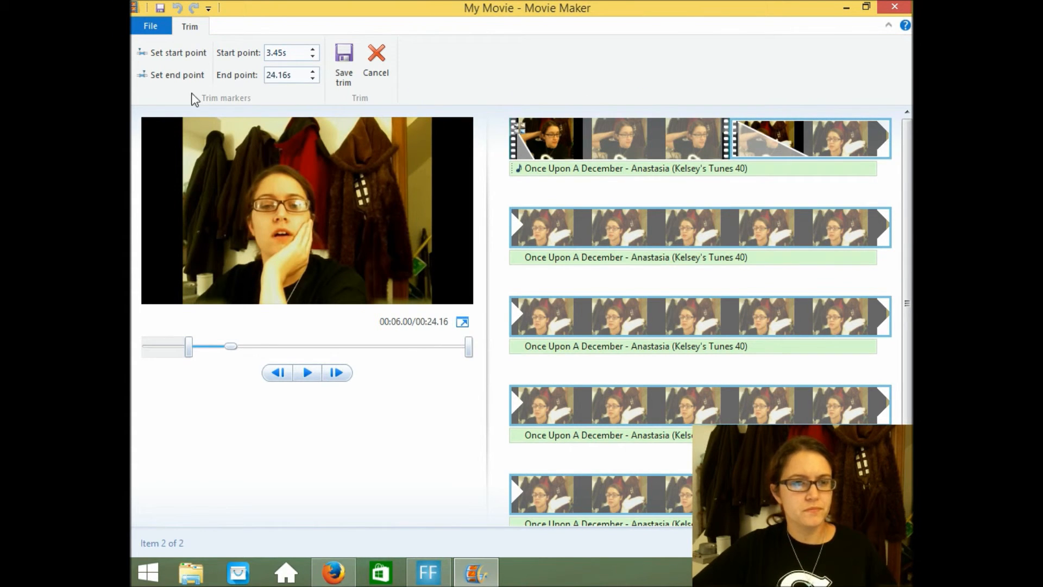
pyautogui.click(179, 53)
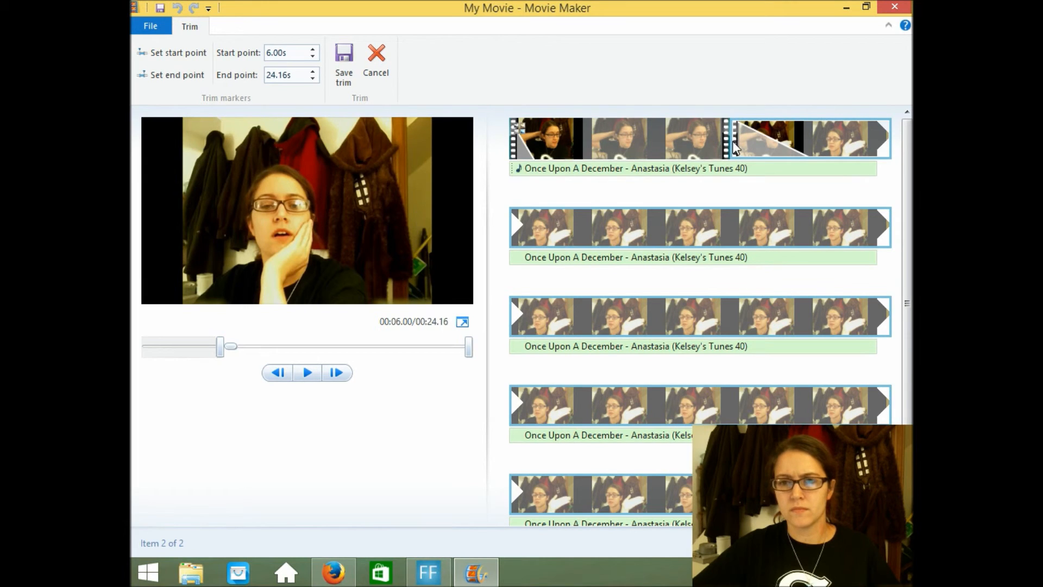
pyautogui.moveTo(223, 352)
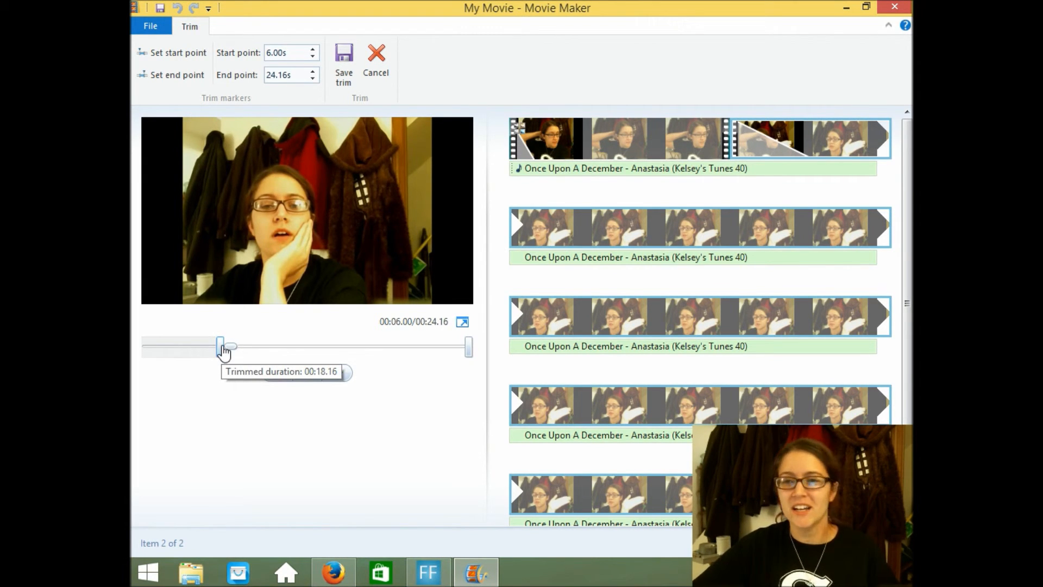
pyautogui.moveTo(223, 352); pyautogui.dragTo(338, 352)
pyautogui.moveTo(469, 349)
pyautogui.mouseDown()
pyautogui.moveTo(419, 359)
pyautogui.moveTo(413, 384)
pyautogui.mouseUp()
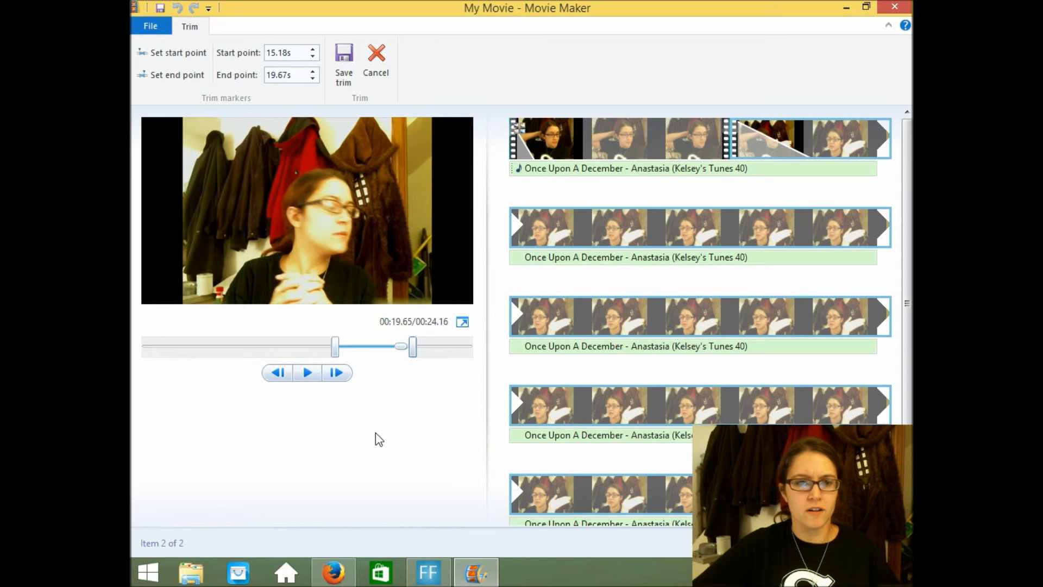
pyautogui.click(342, 76)
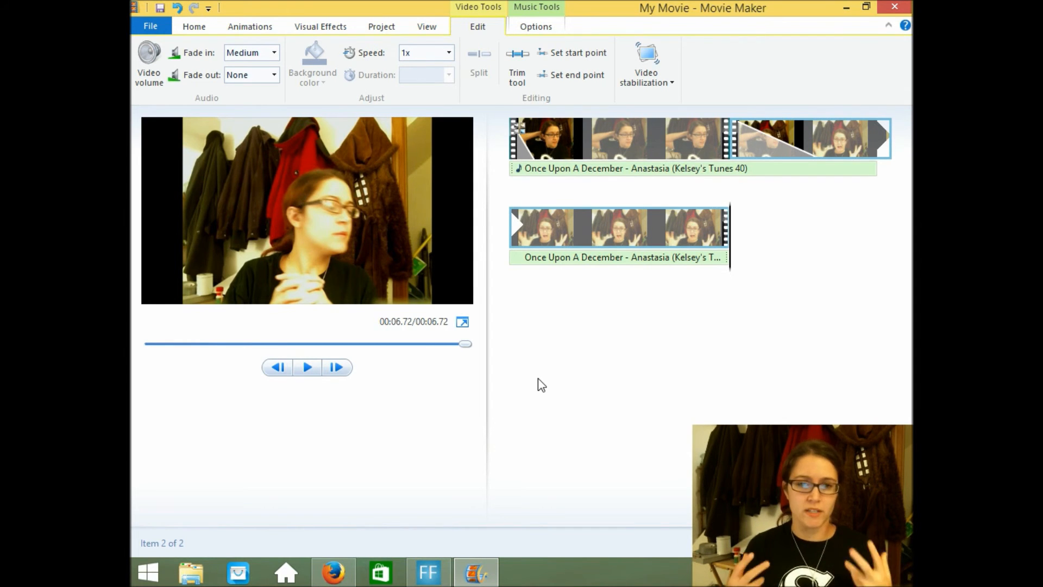
# Check the music track's fade, start and end point options
pyautogui.click(536, 30)
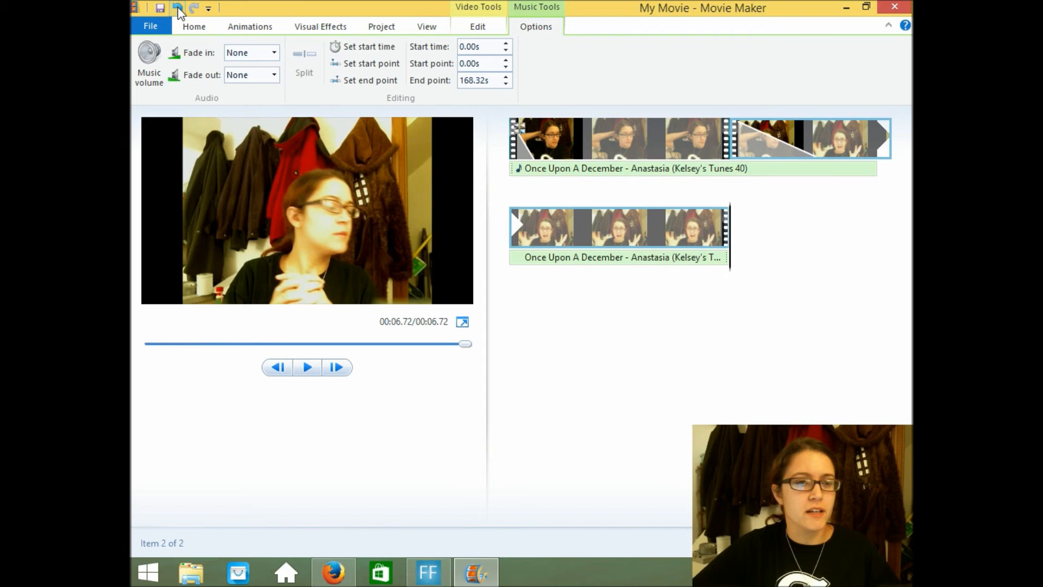
pyautogui.click(197, 30)
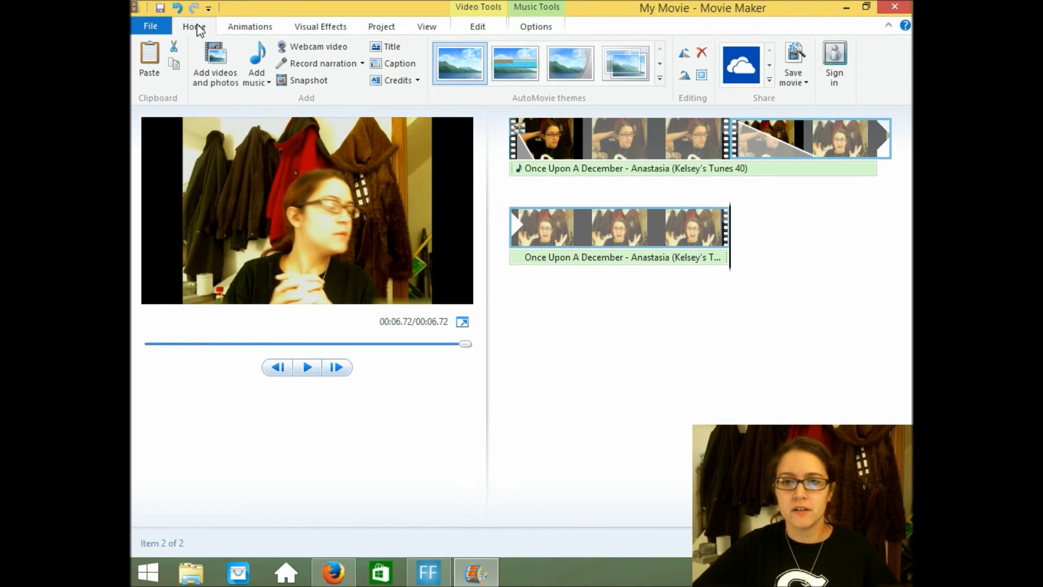
# Switch to FFsplit, move the webcam layer to the canvas's upper-left corner at about X 2, Y 7, and enlarge it across the canvas
pyautogui.click(846, 7)
pyautogui.click(428, 572)
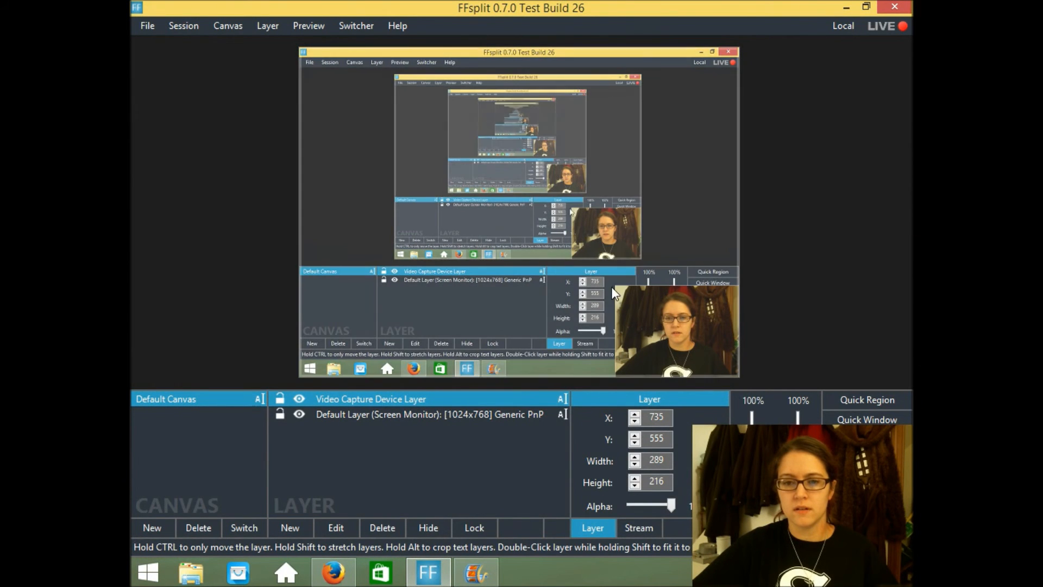
pyautogui.moveTo(617, 286); pyautogui.dragTo(492, 215)
pyautogui.moveTo(271, 89); pyautogui.dragTo(633, 289)
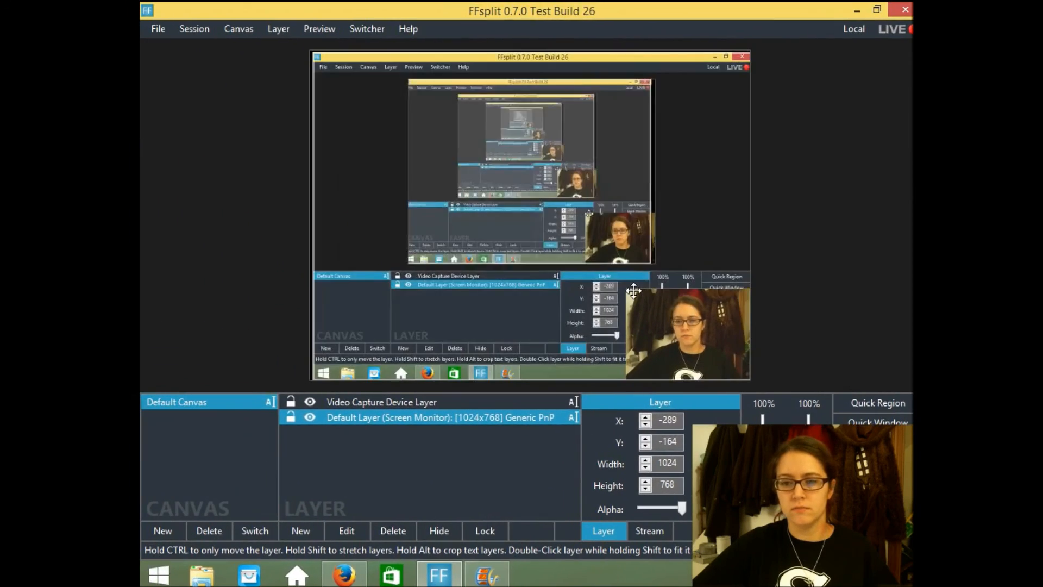
pyautogui.click(668, 333)
pyautogui.moveTo(668, 331); pyautogui.dragTo(354, 99)
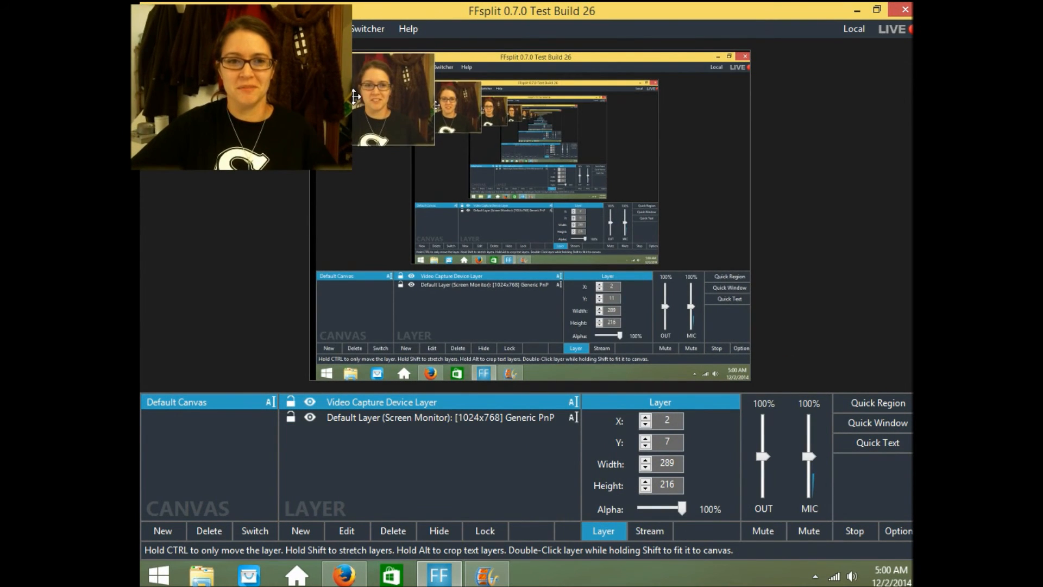
pyautogui.moveTo(435, 144); pyautogui.dragTo(725, 363)
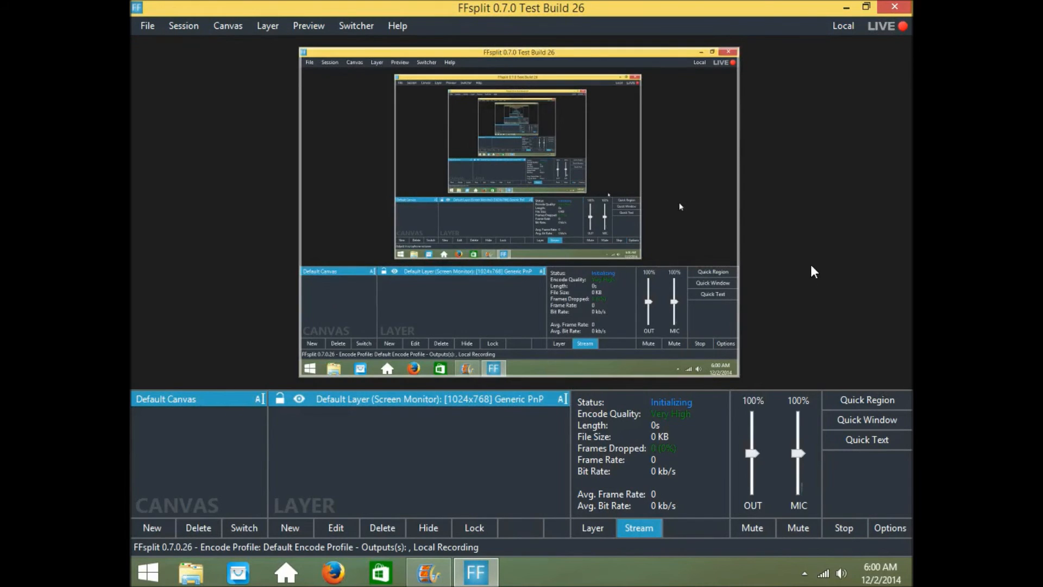
# Switch to Movie Maker, start saving the project as My Movie.mp4 and show the available video file types
pyautogui.click(846, 8)
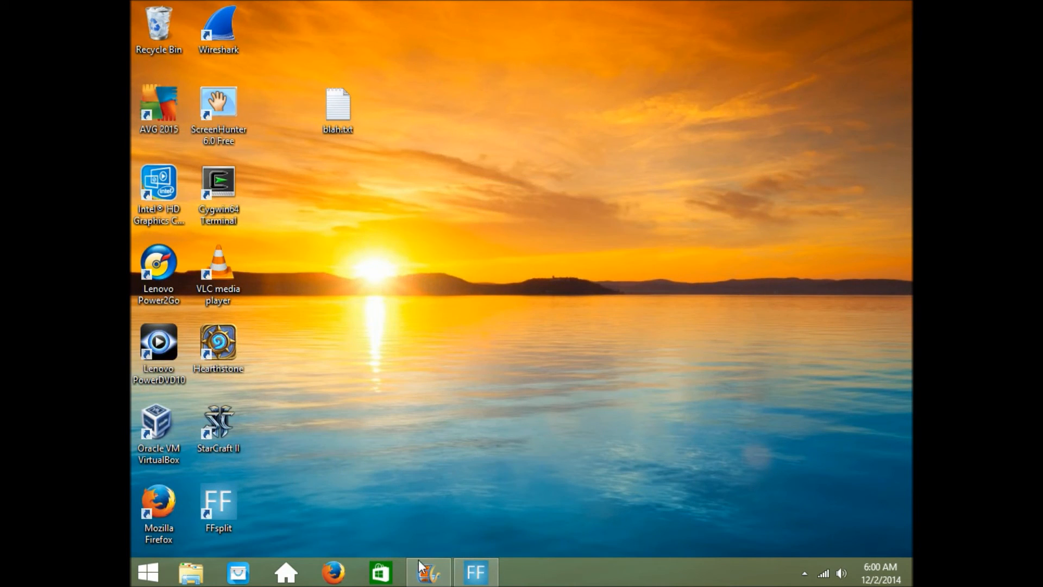
pyautogui.click(427, 570)
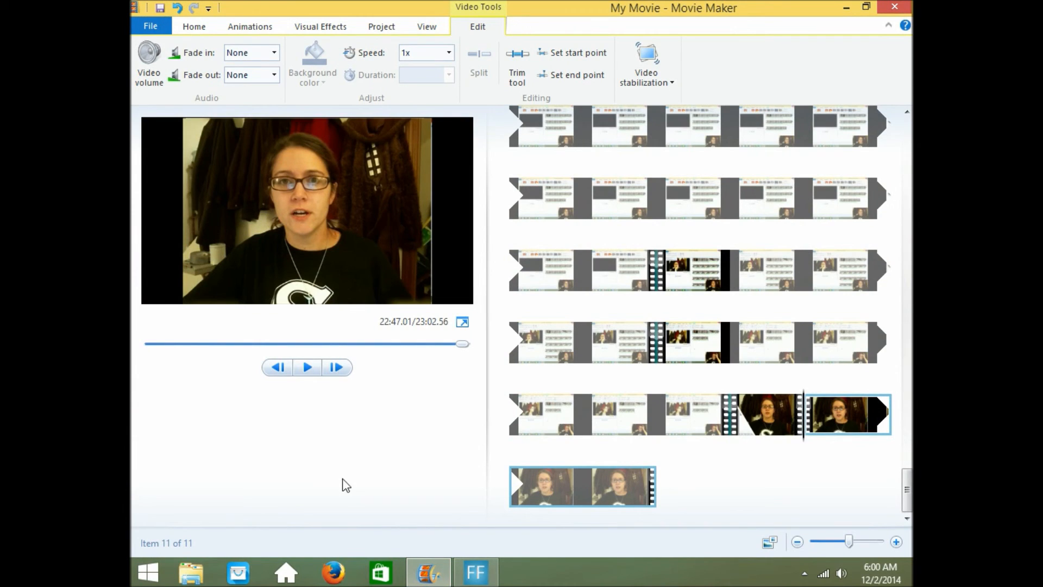
pyautogui.click(193, 28)
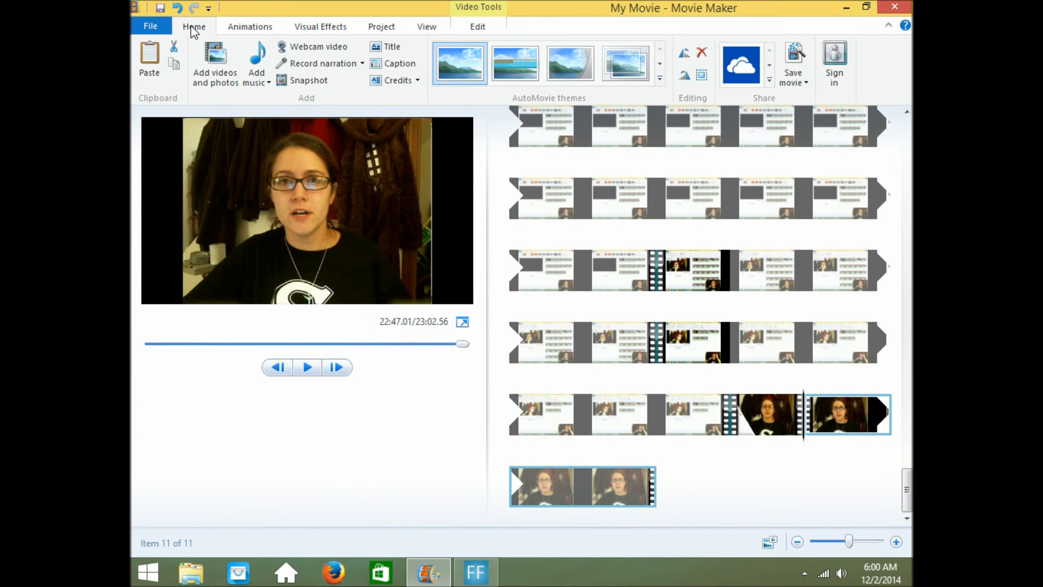
pyautogui.click(793, 59)
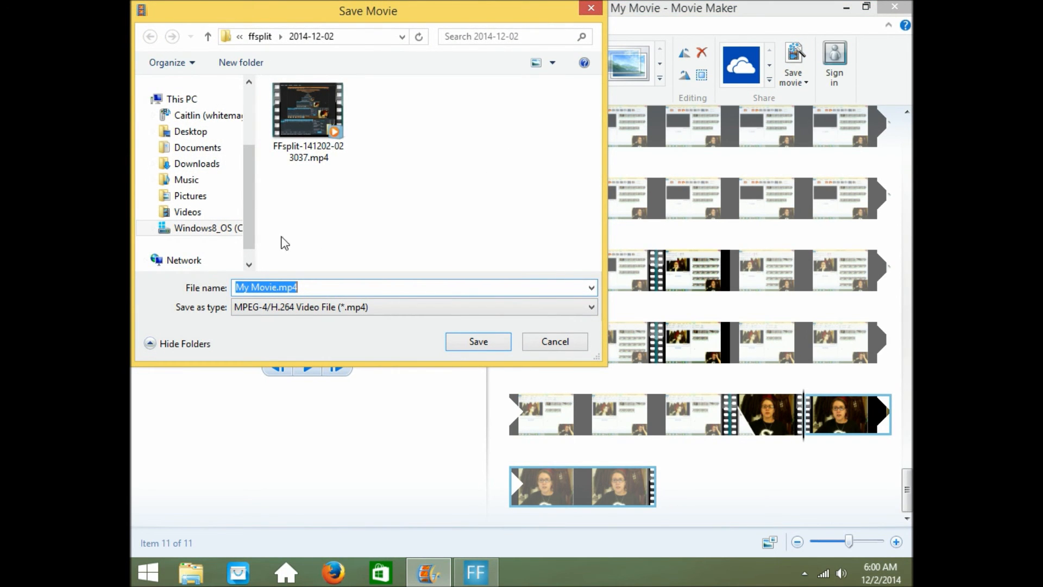
pyautogui.click(277, 287)
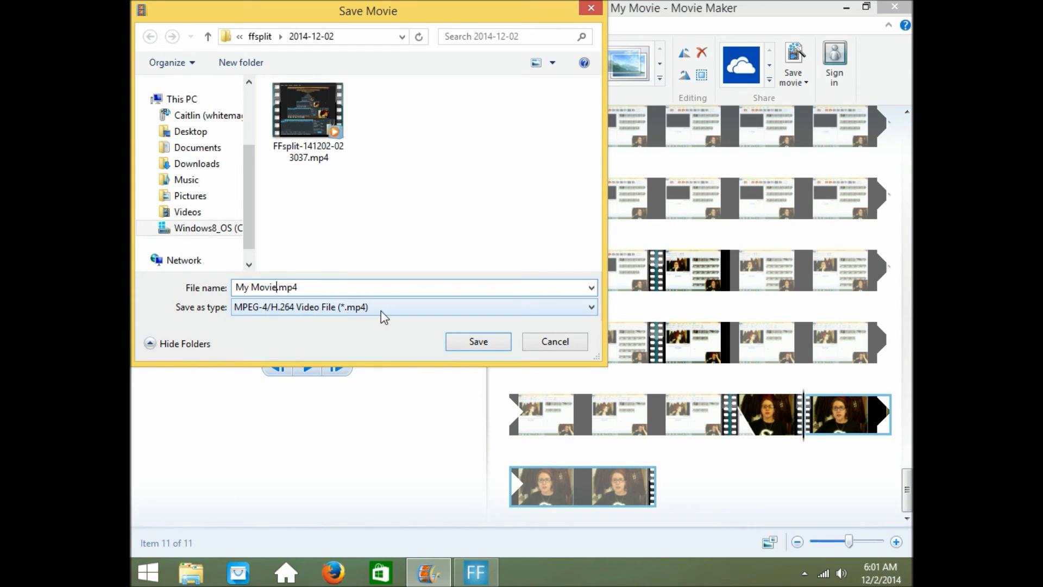
pyautogui.click(590, 308)
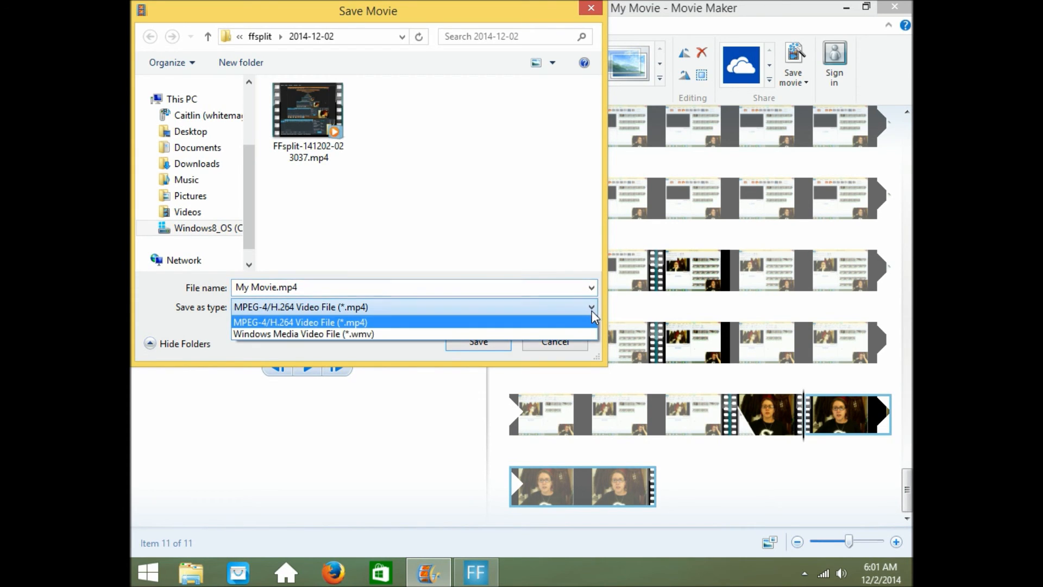